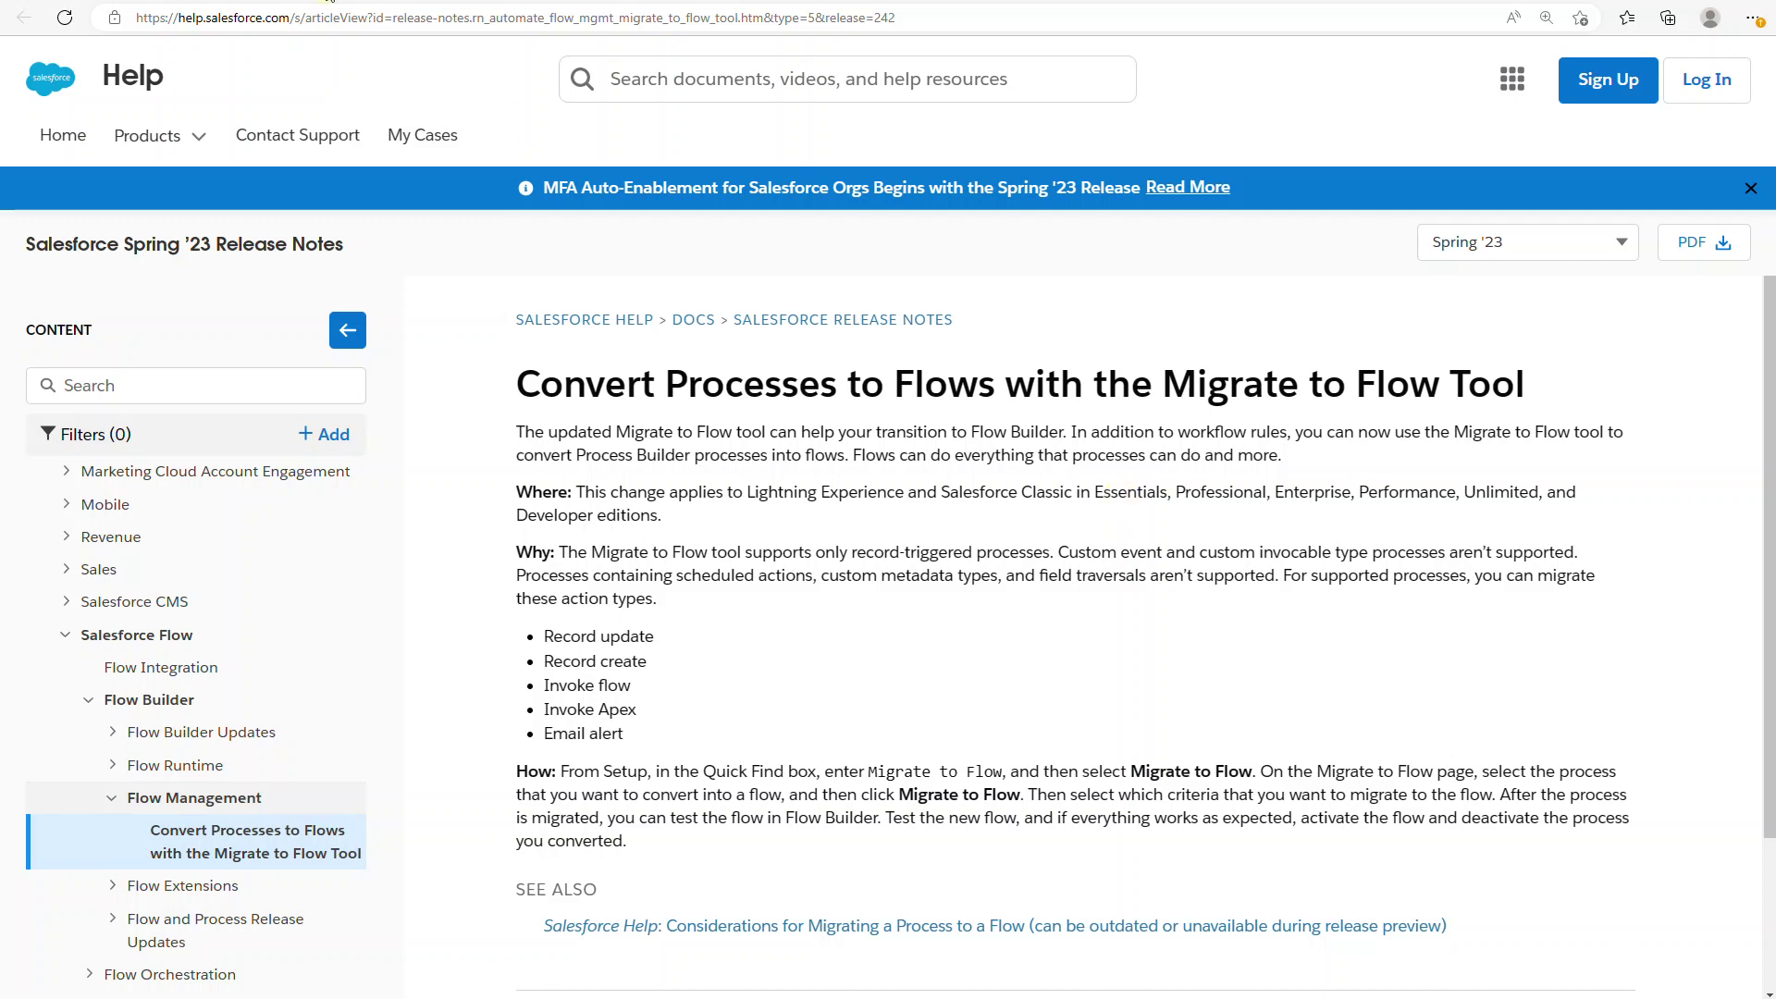
# Switch to the Opportunity - Create or Update process and review the High Value Deal Won? criteria and its immediate actions.
pyautogui.click(330, 2)
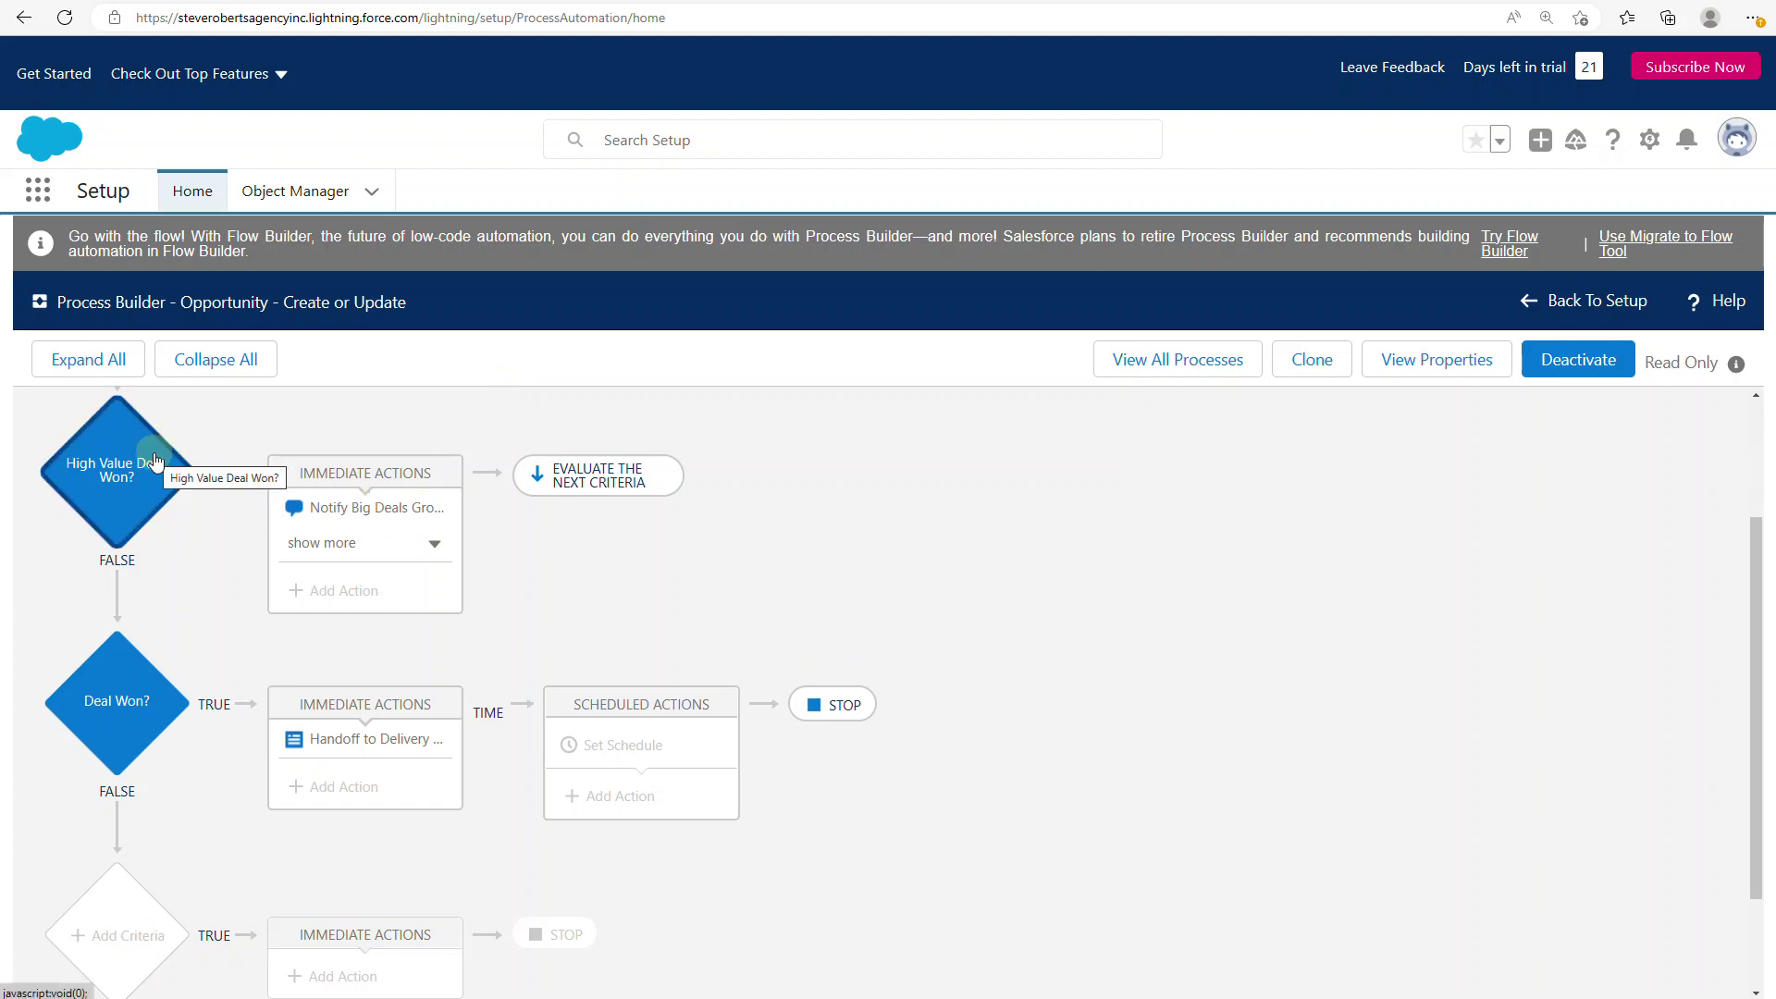
pyautogui.click(127, 493)
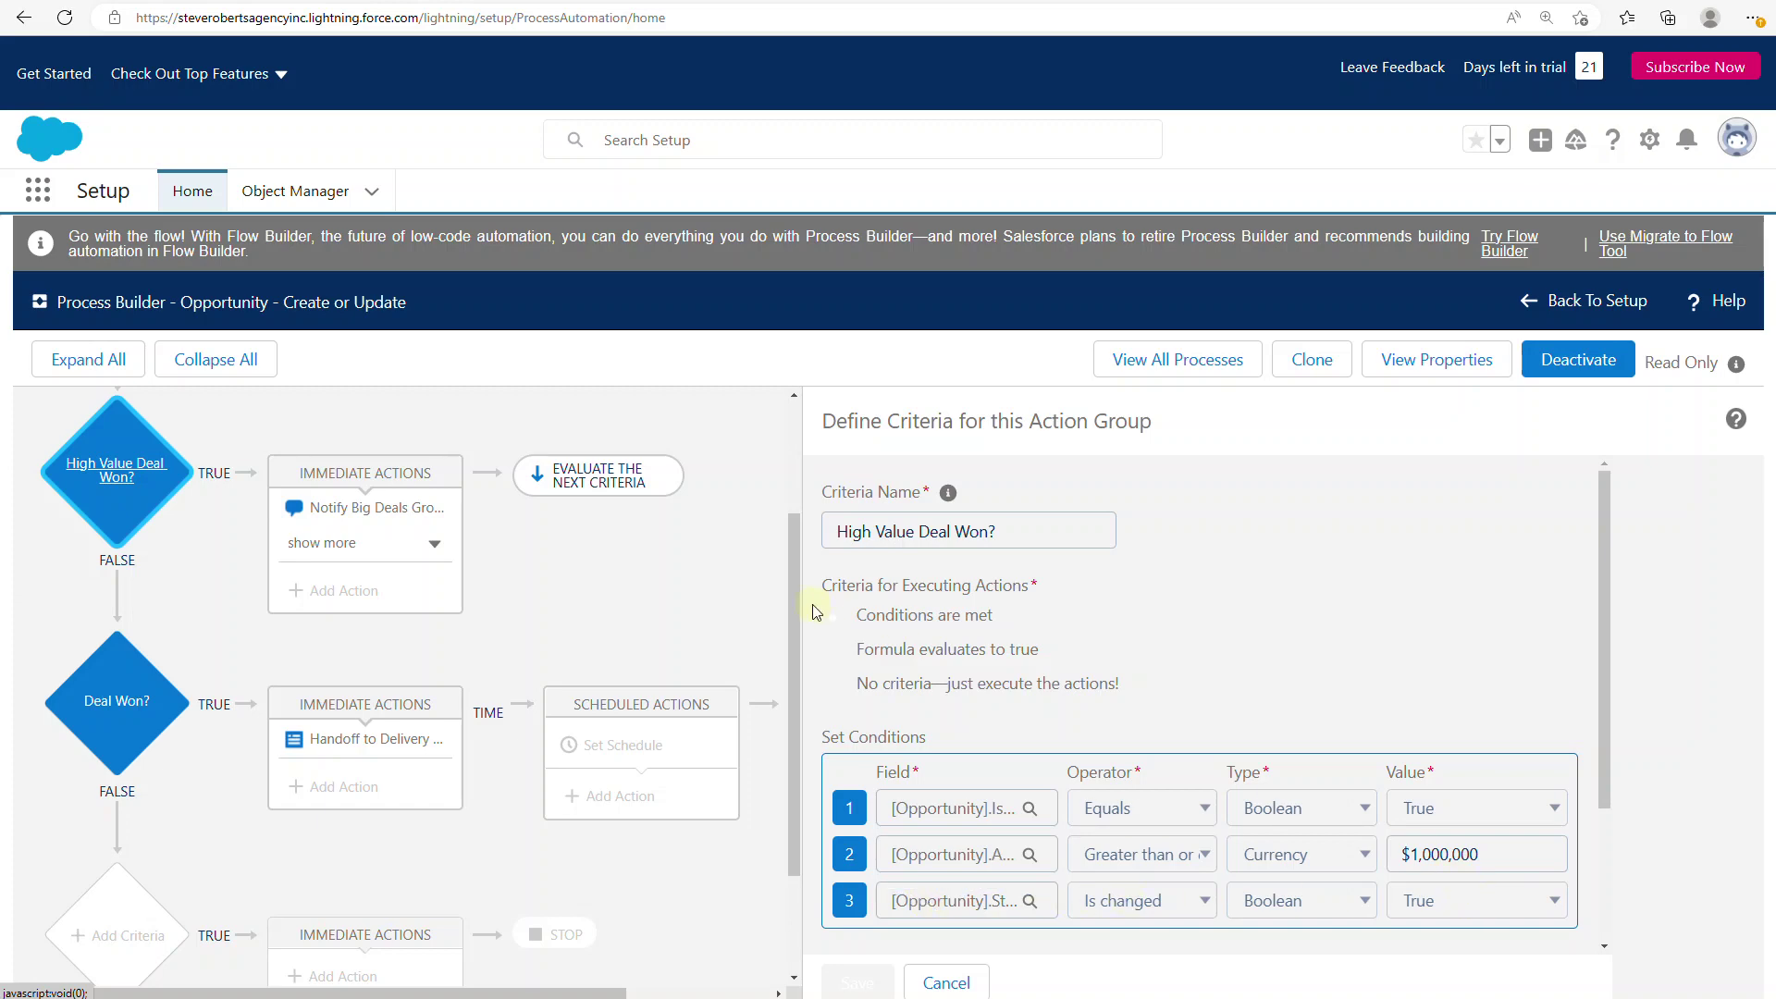
pyautogui.click(126, 696)
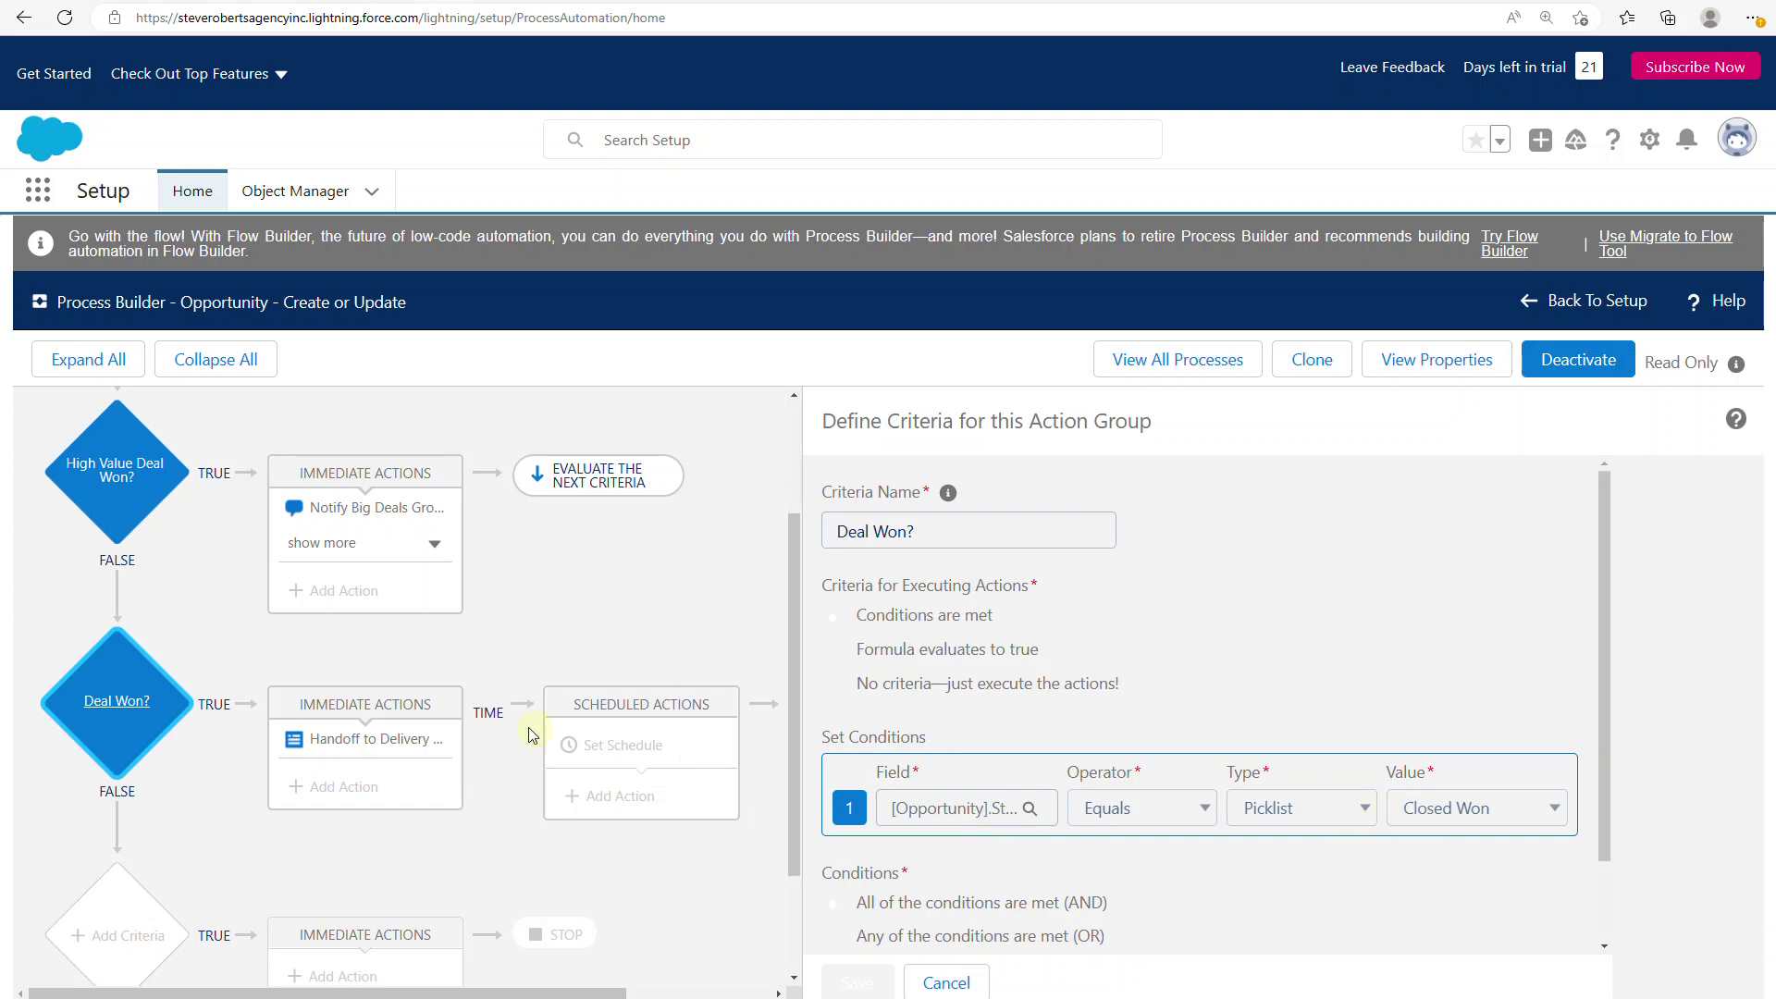
pyautogui.click(144, 490)
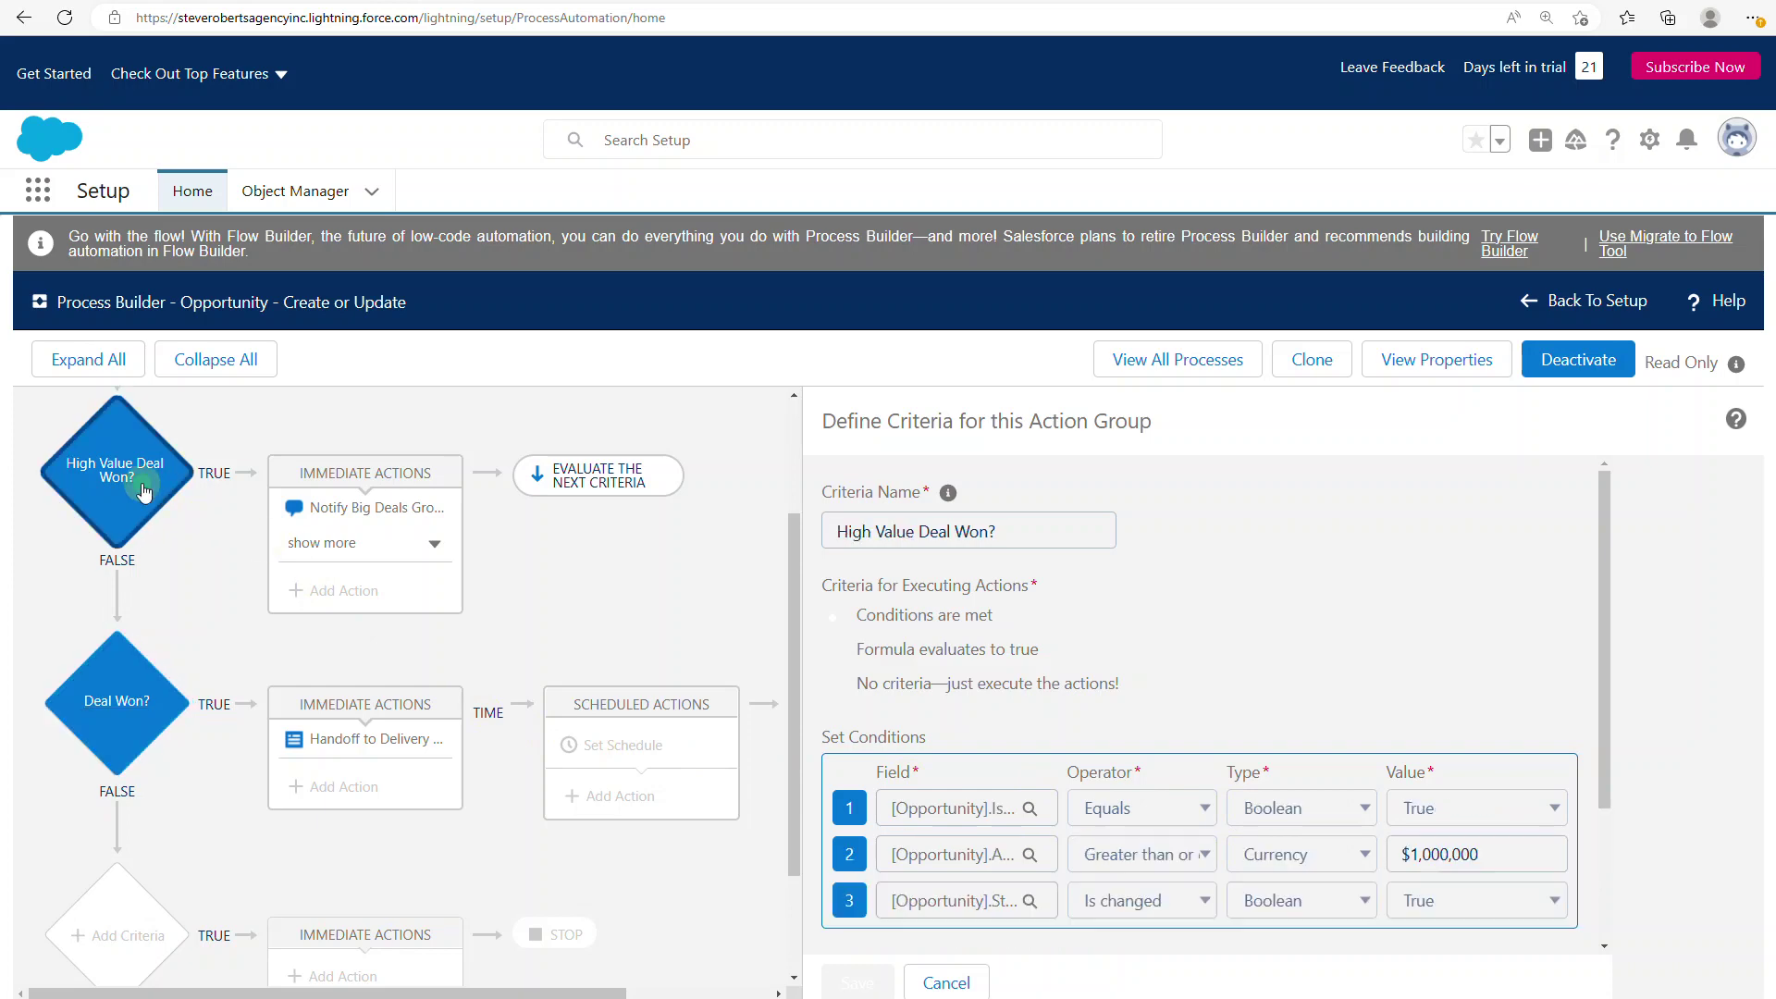
pyautogui.click(338, 508)
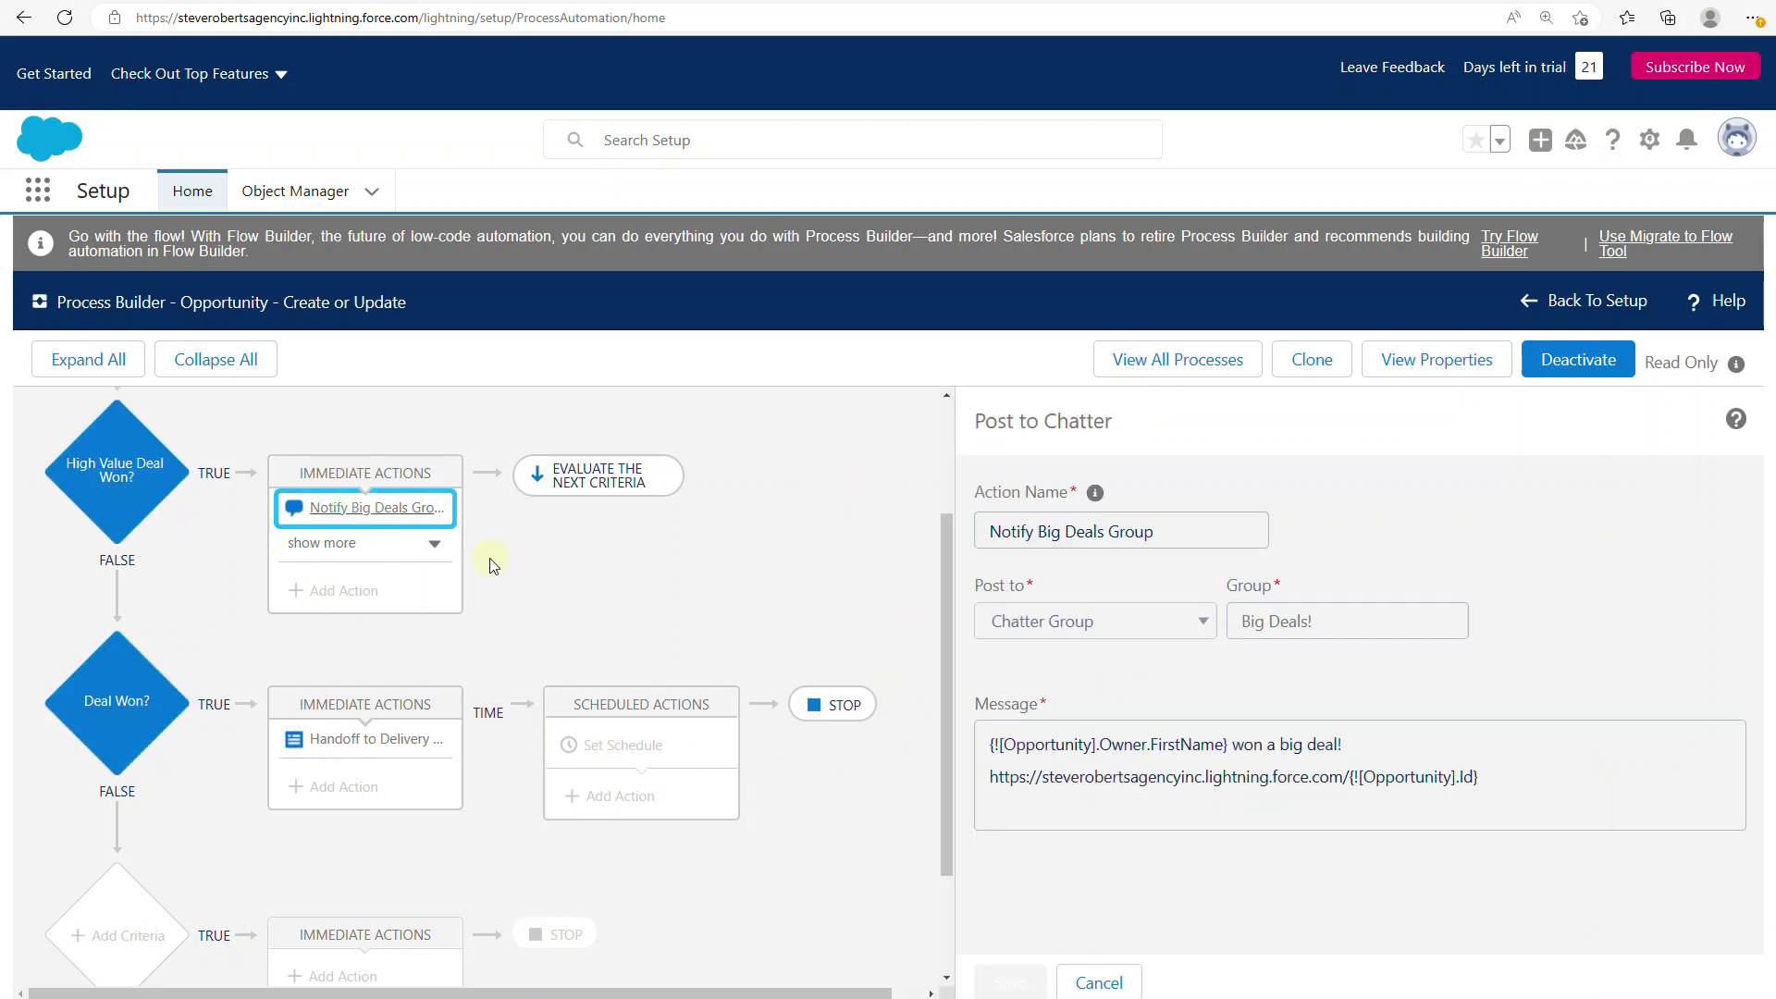
pyautogui.click(412, 551)
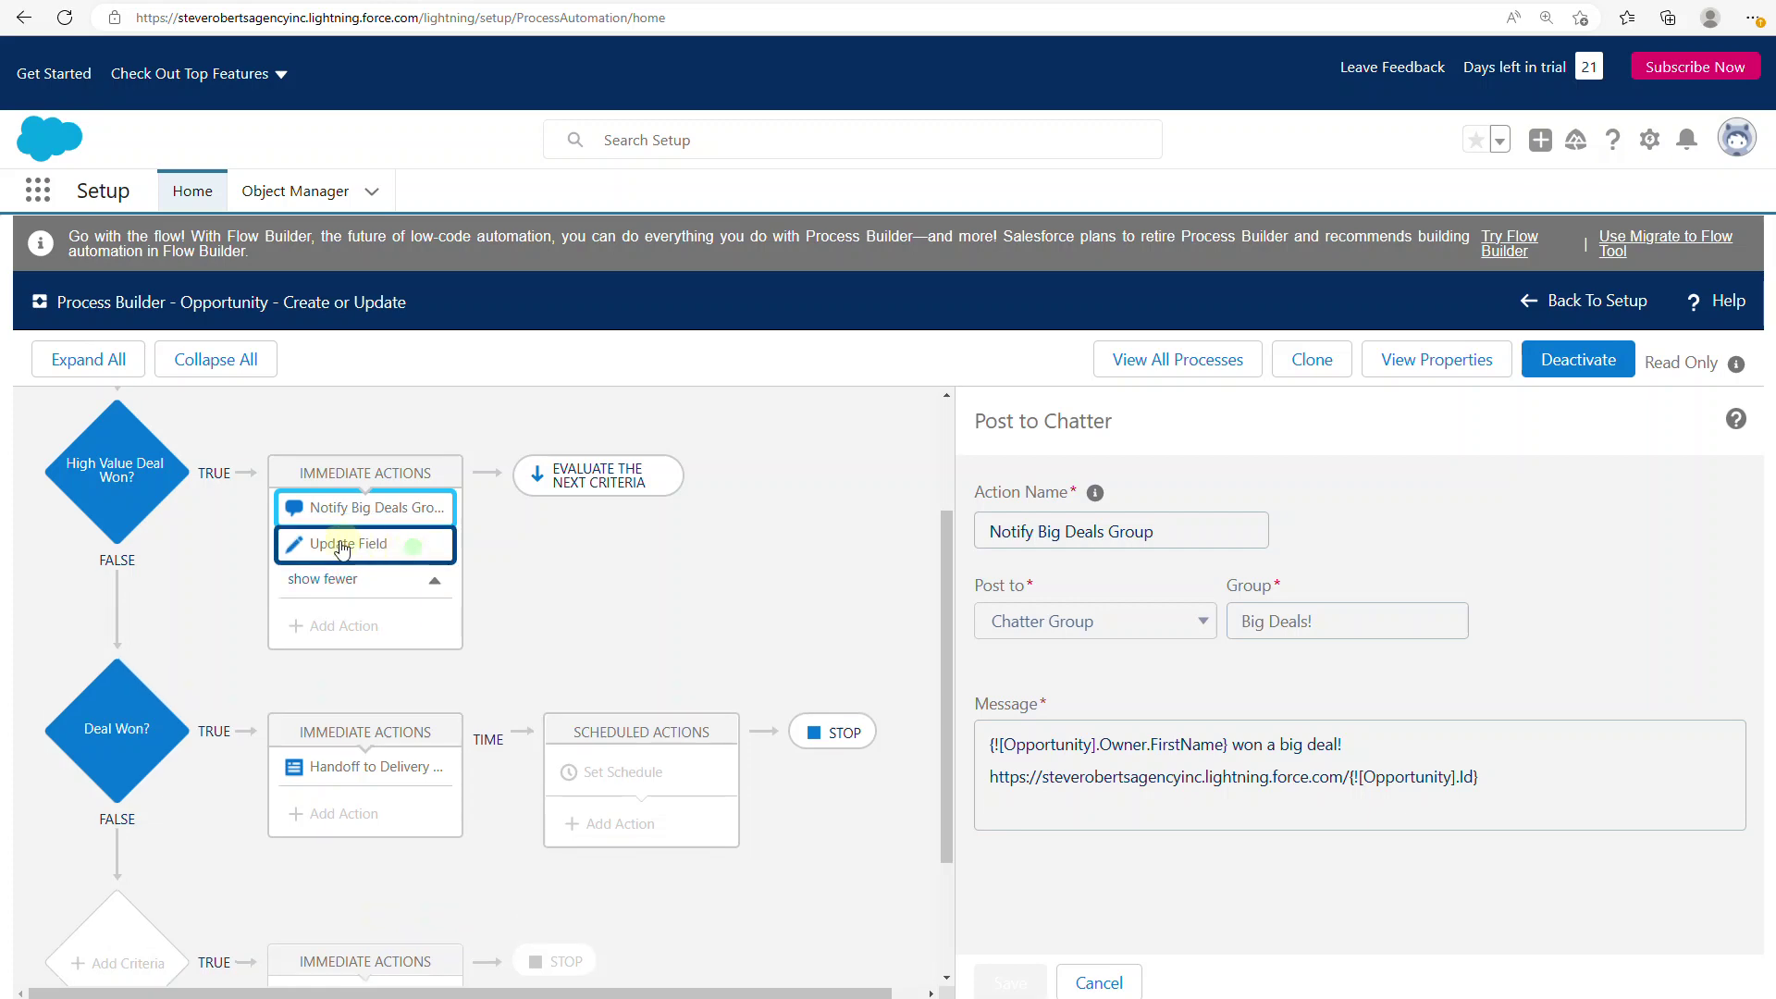
# Review the Deal Won? criteria and the field values of its Handoff to Delivery Team action.
pyautogui.click(117, 730)
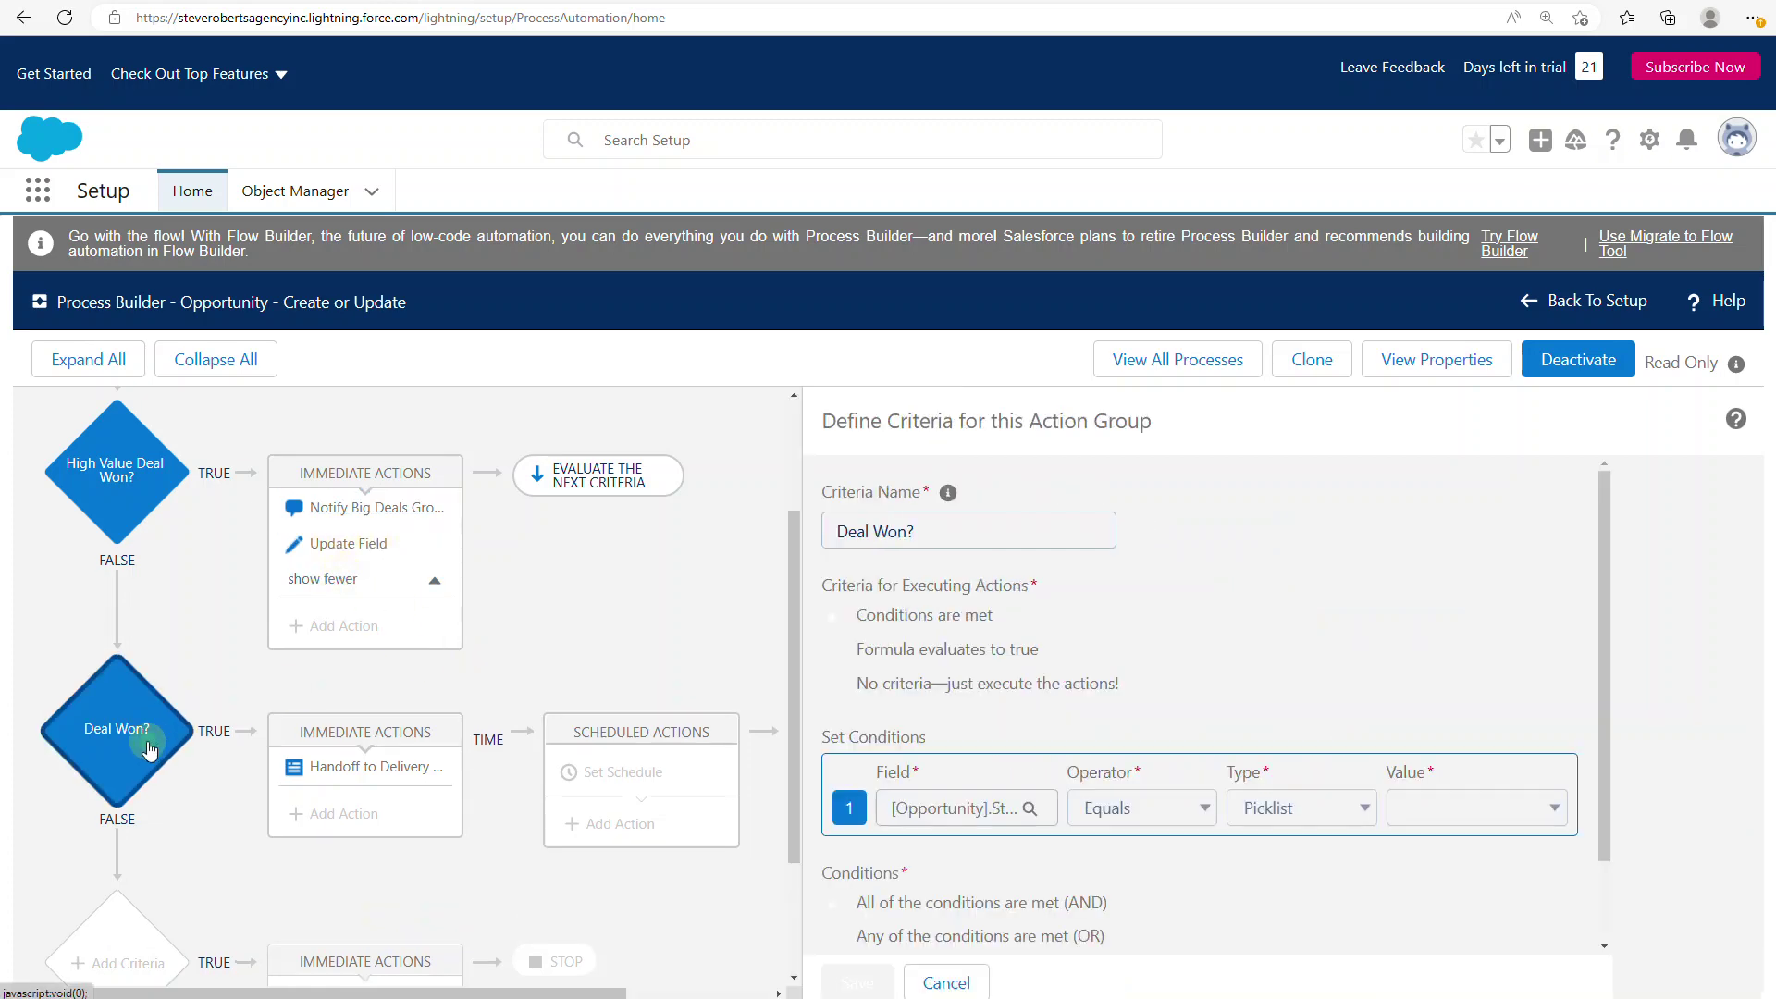
pyautogui.click(325, 769)
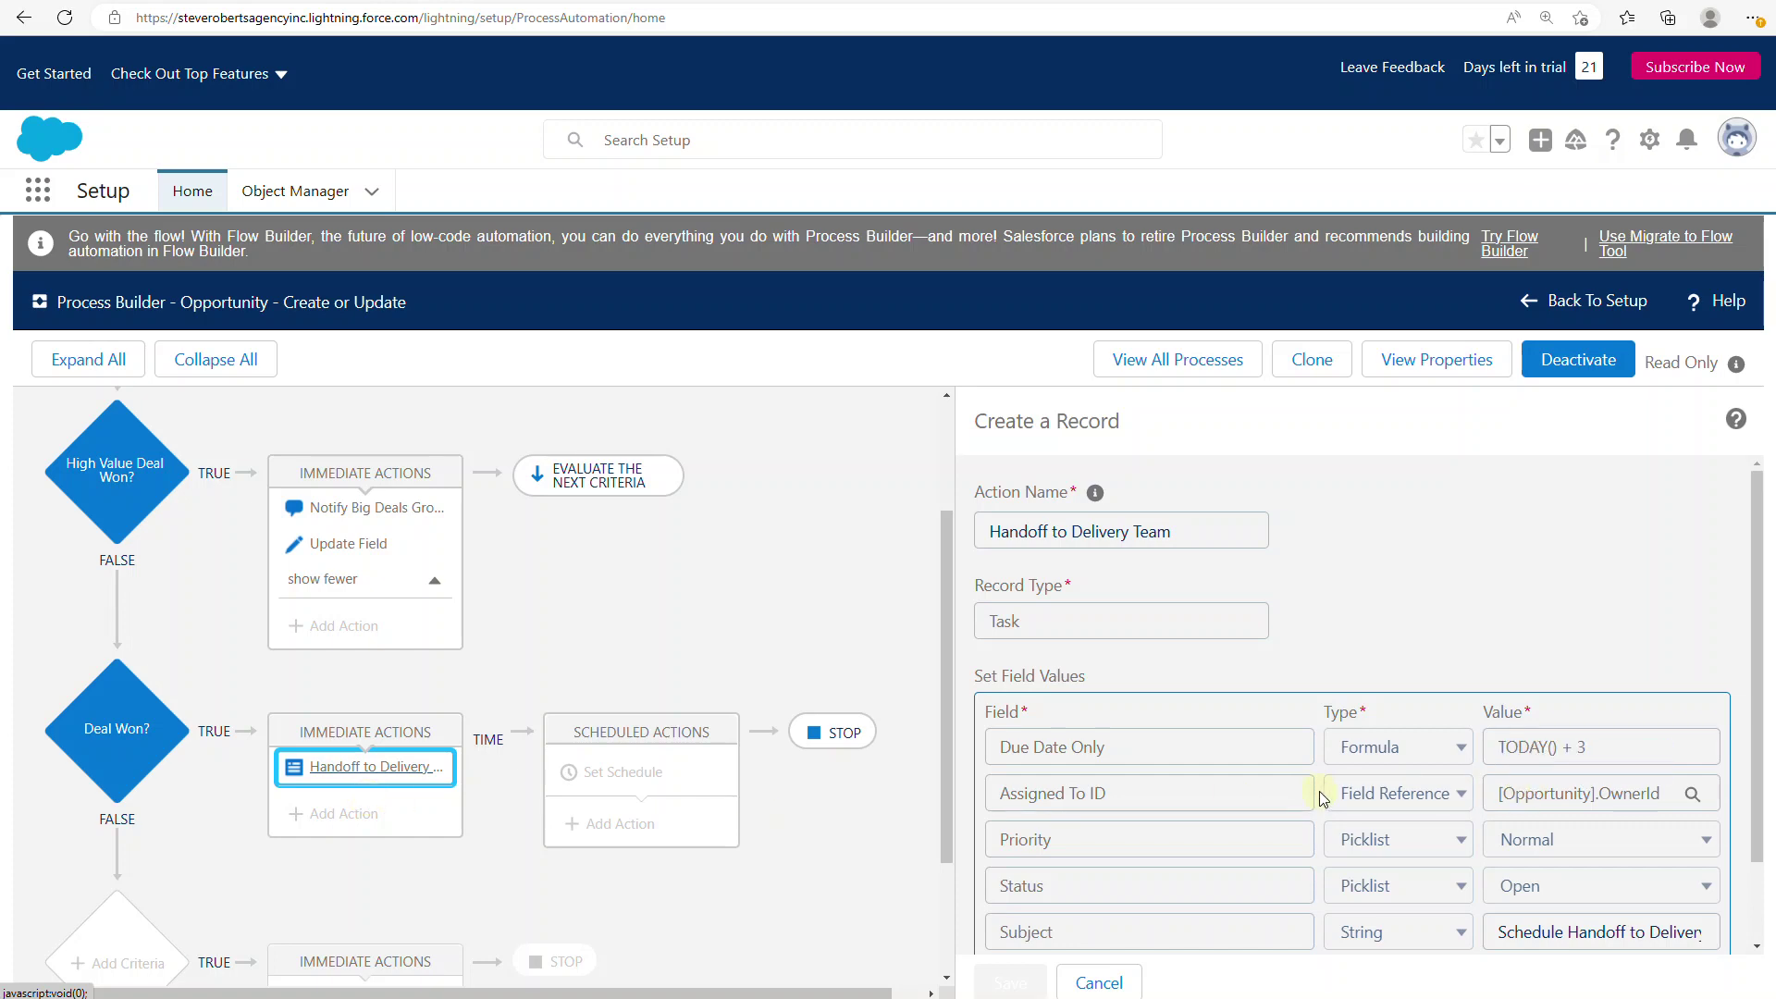
pyautogui.scroll(-1, 1319, 791)
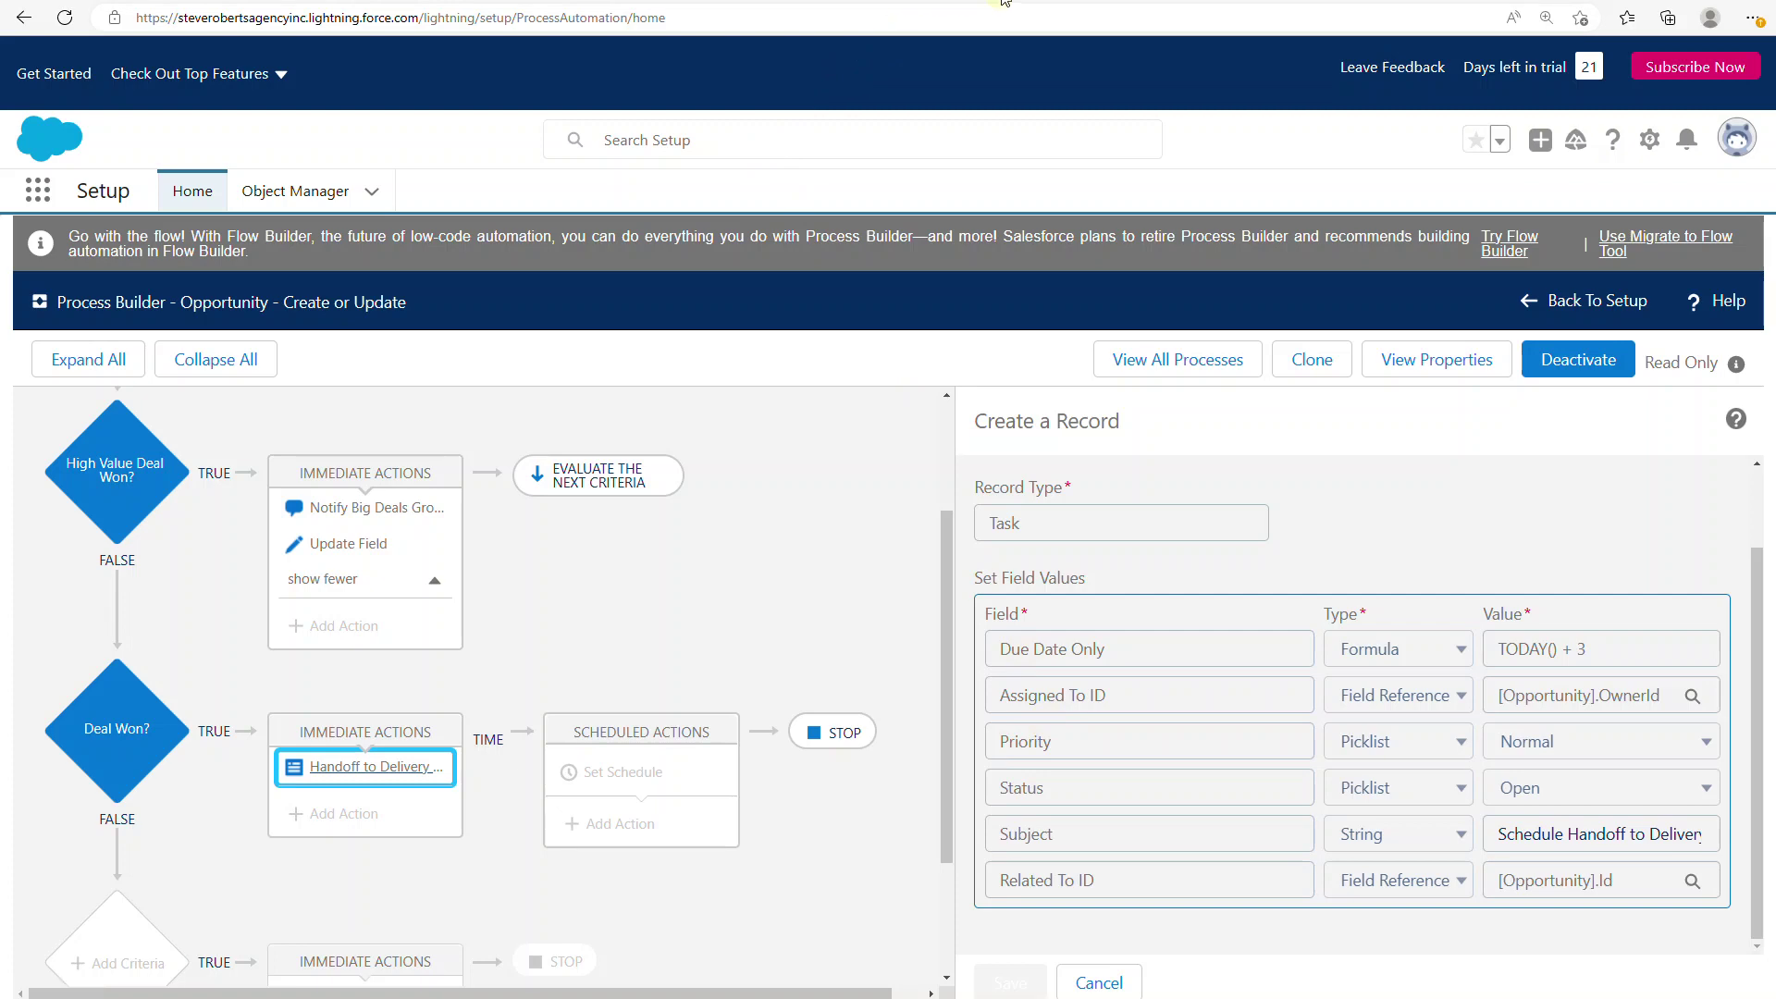
# Set the stage of the Global Media - 400 Widgets (Sample) opportunity to Closed Won and save the record.
pyautogui.click(1041, 2)
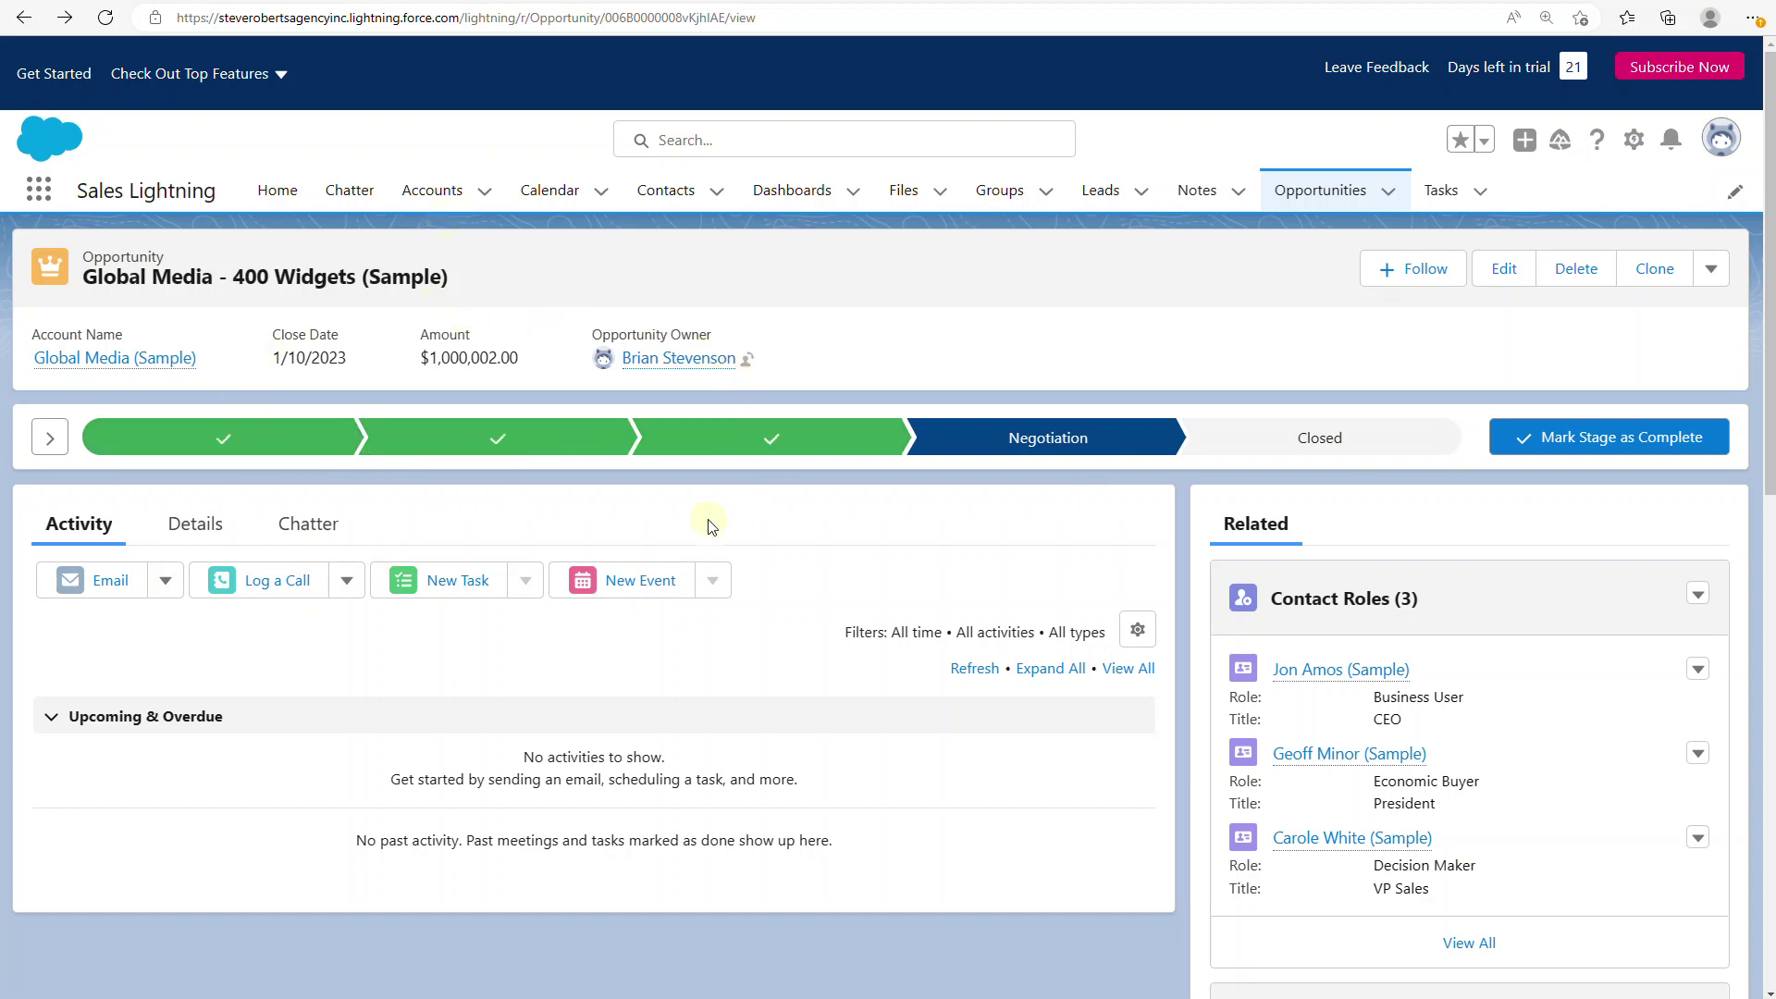
pyautogui.click(196, 527)
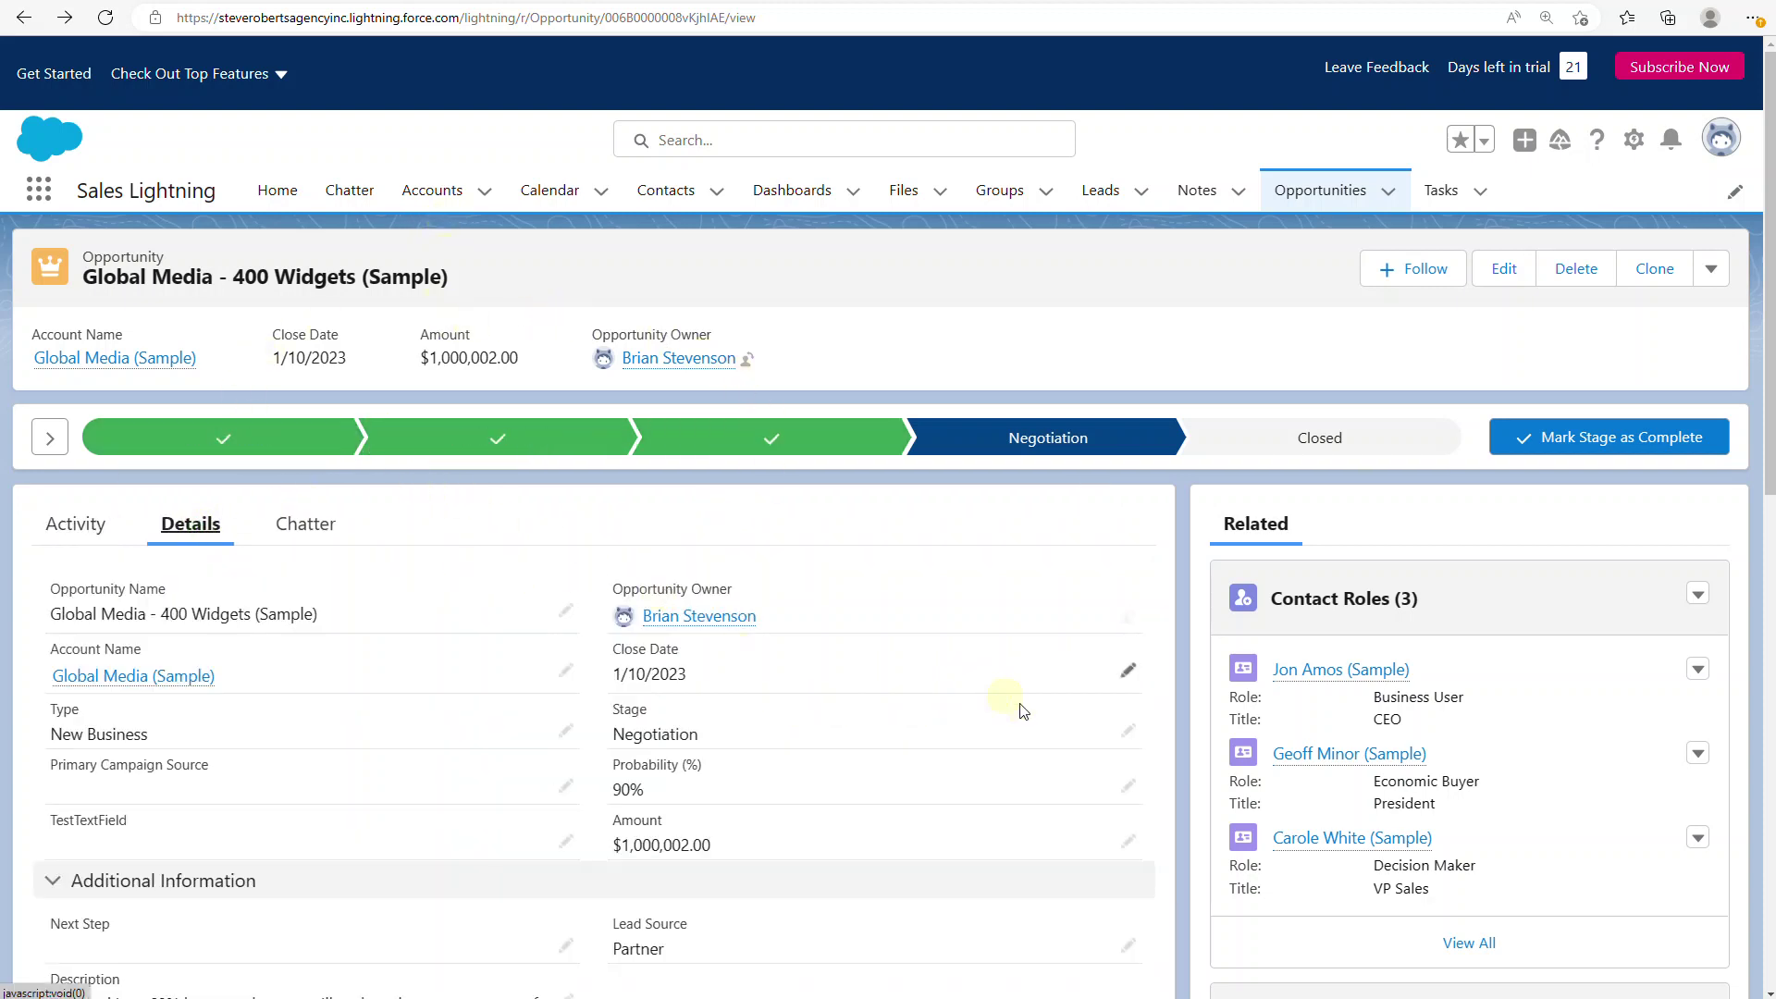
pyautogui.click(1125, 729)
pyautogui.click(777, 785)
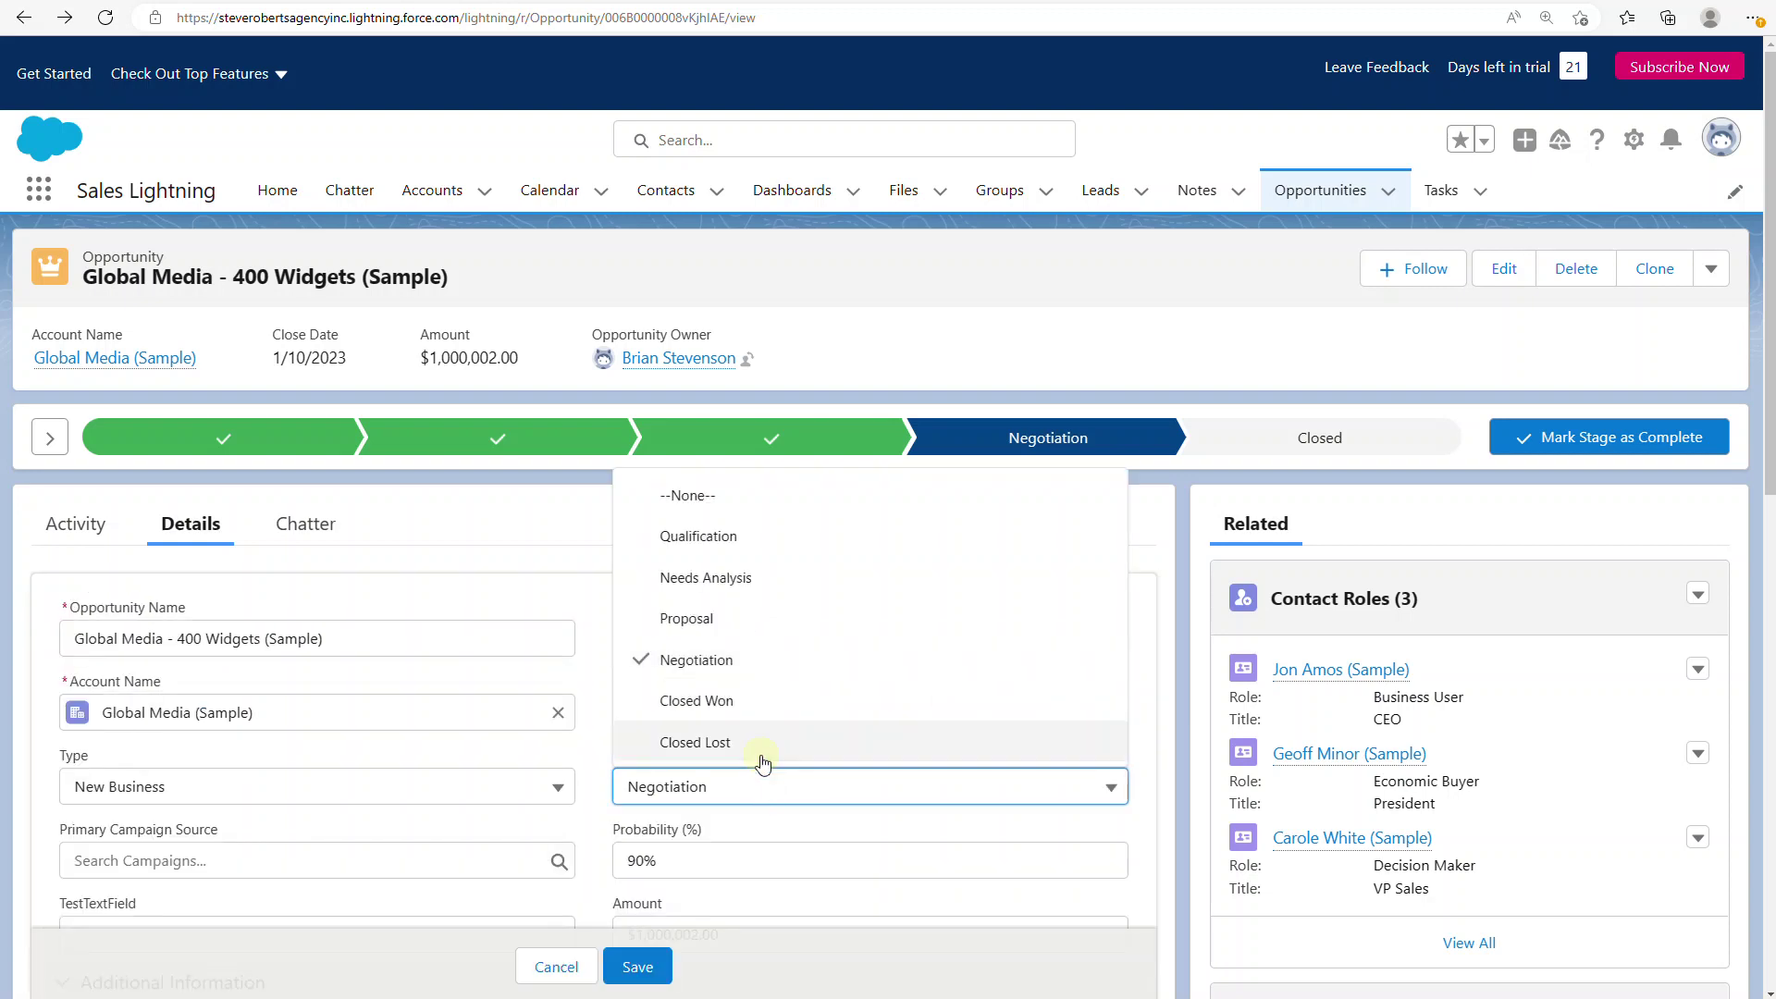
pyautogui.click(765, 706)
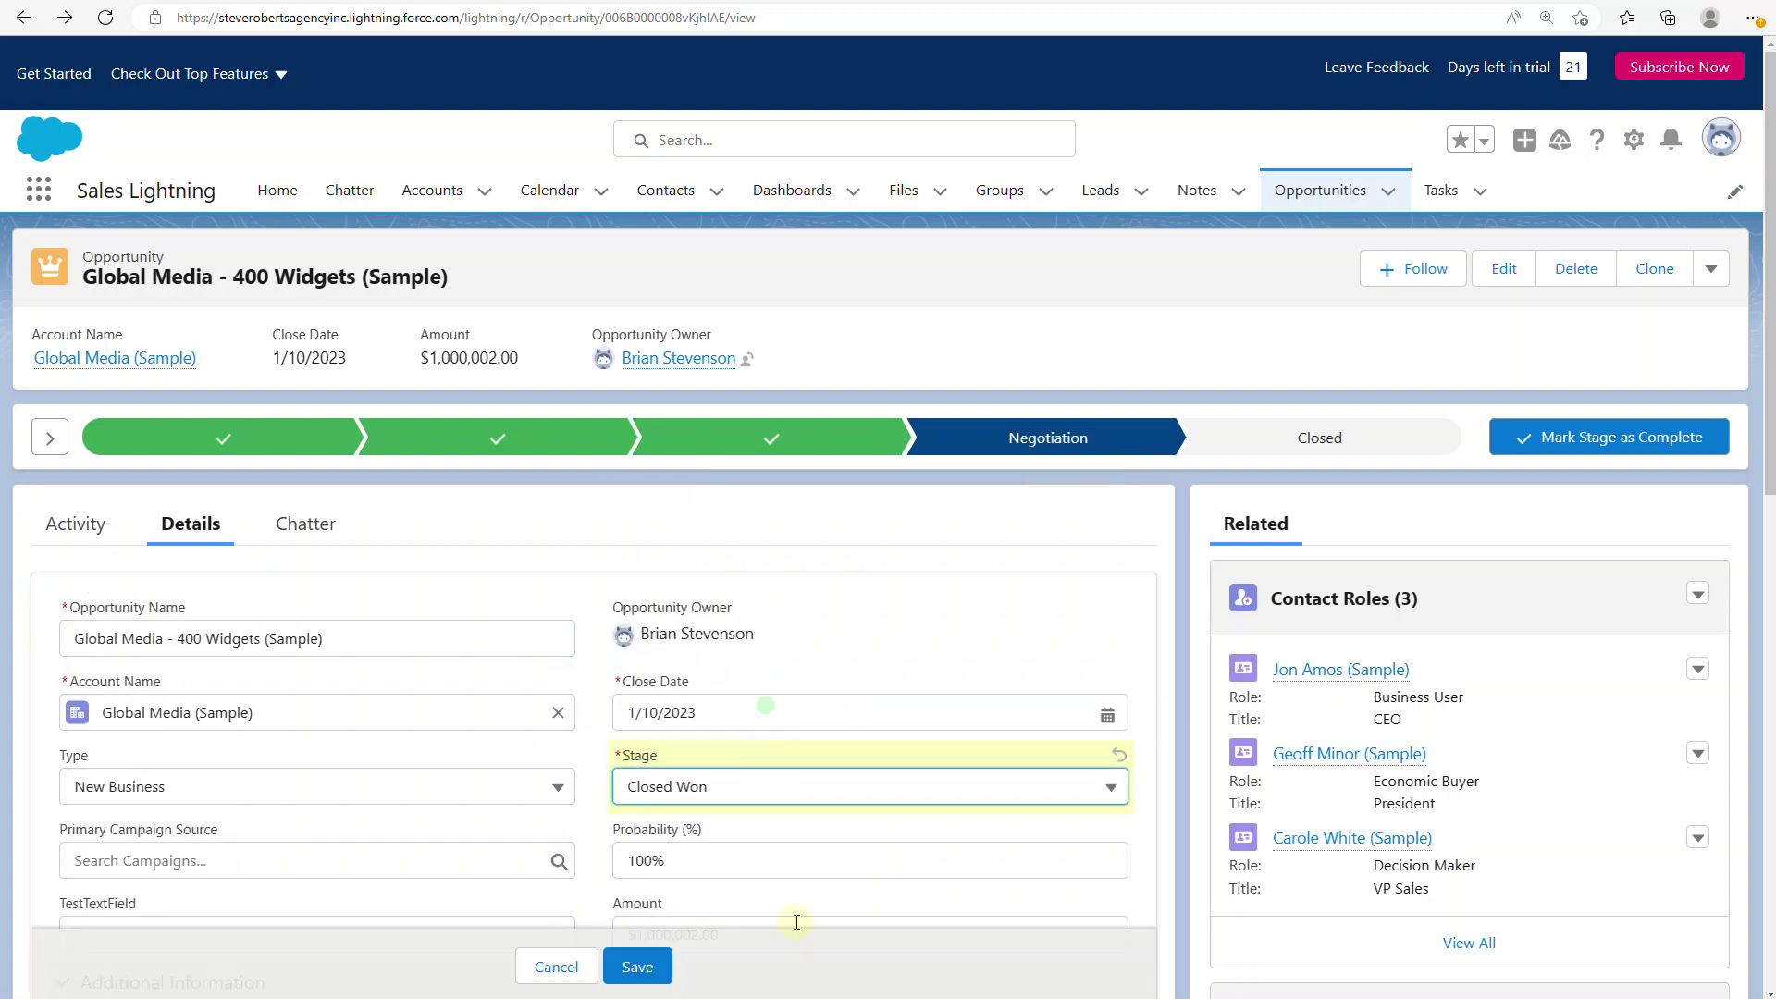
pyautogui.click(639, 967)
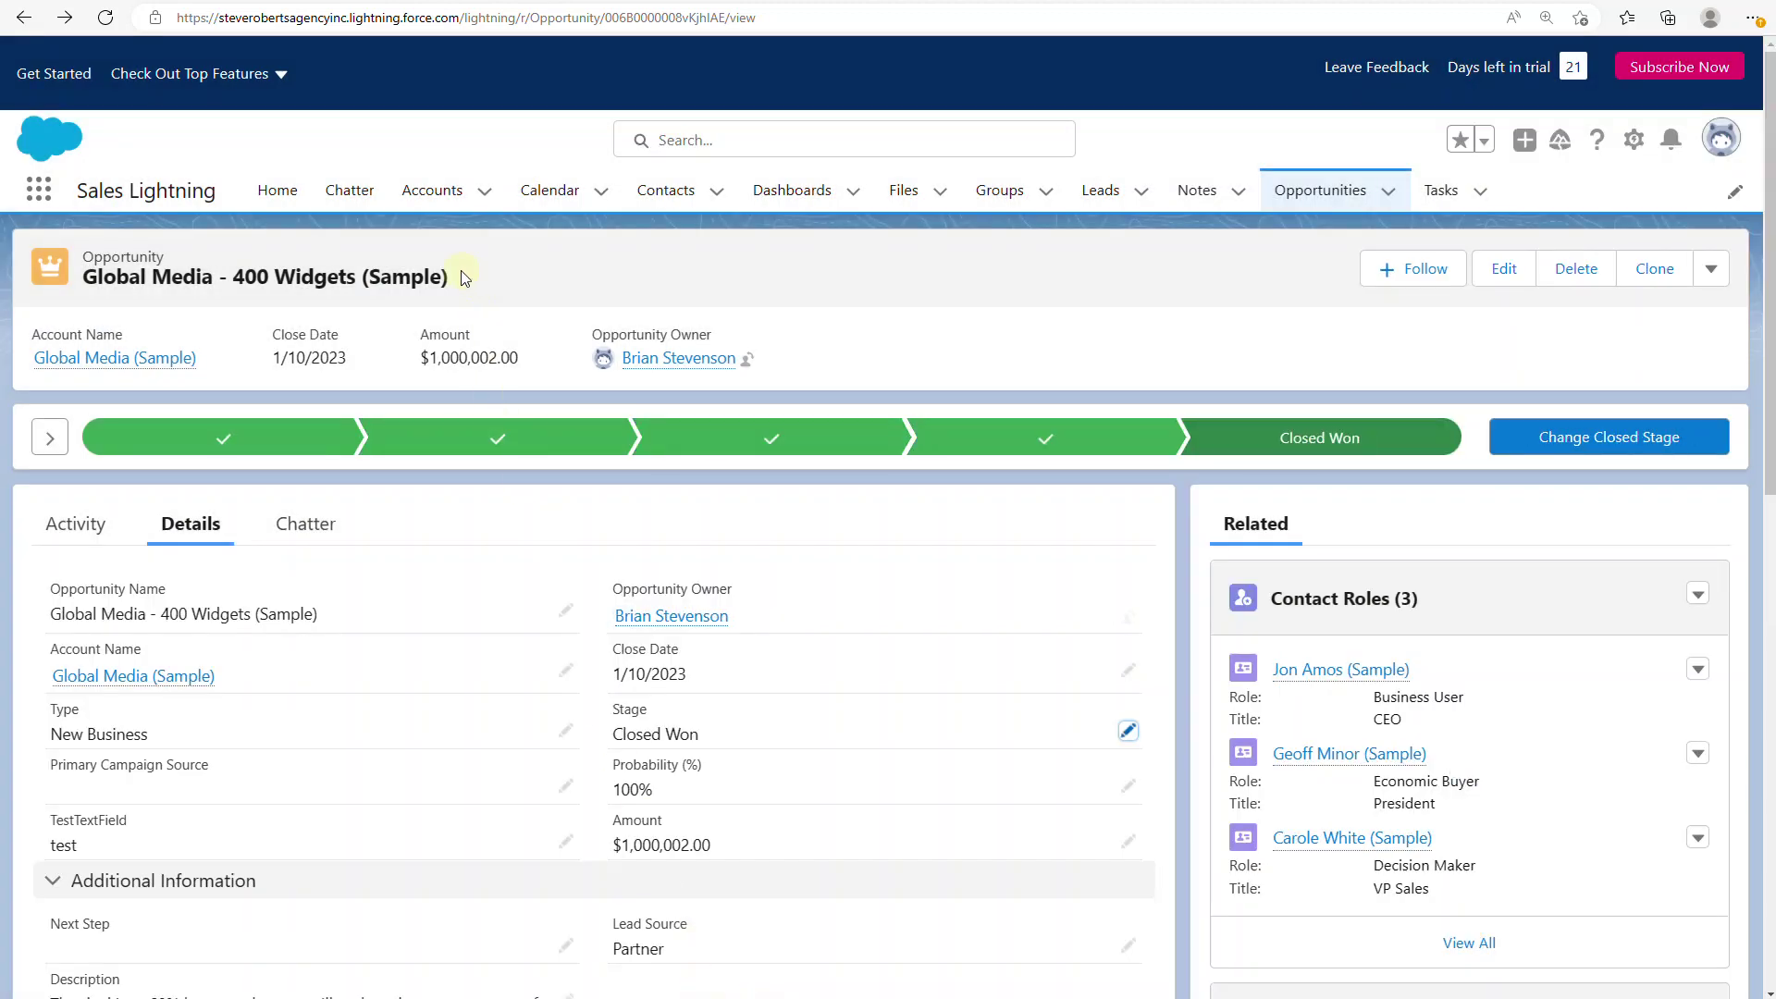
# Check the opportunity's activity list for the handoff task and open the Chatter feed.
pyautogui.click(102, 533)
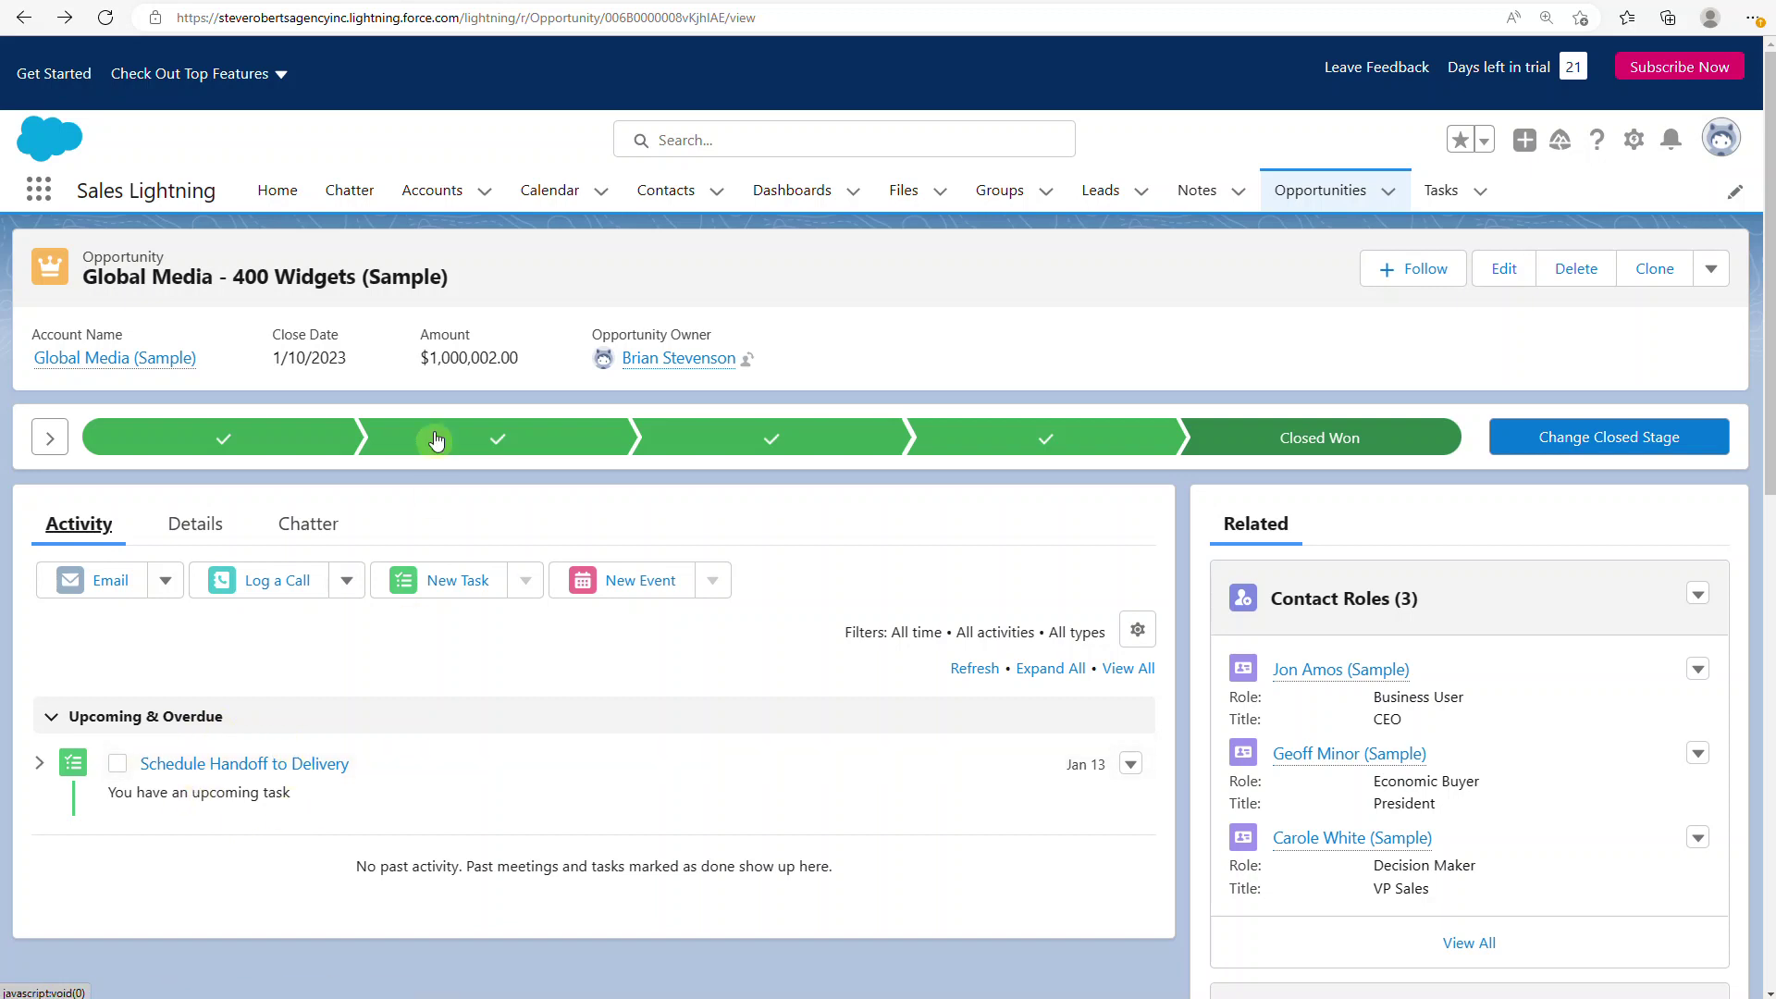
pyautogui.click(350, 191)
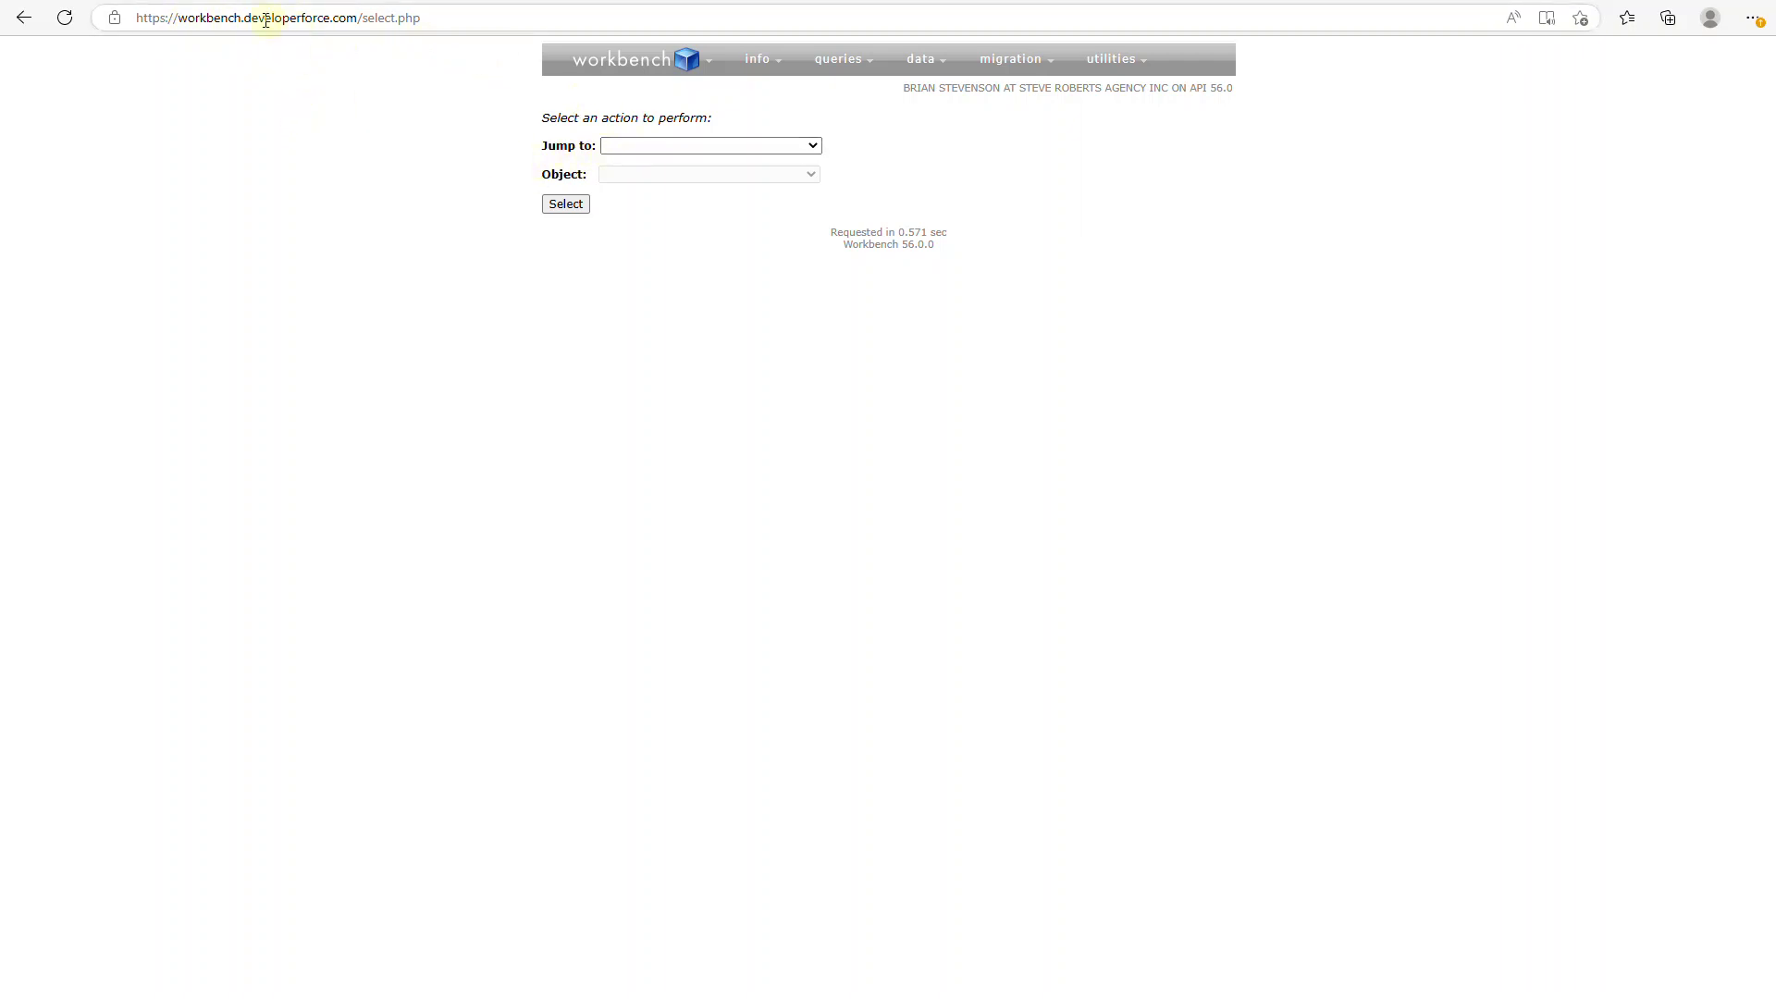
# In Workbench, open Metadata Types & Components, accept the terms of service and log in with Salesforce.
pyautogui.moveTo(756, 63)
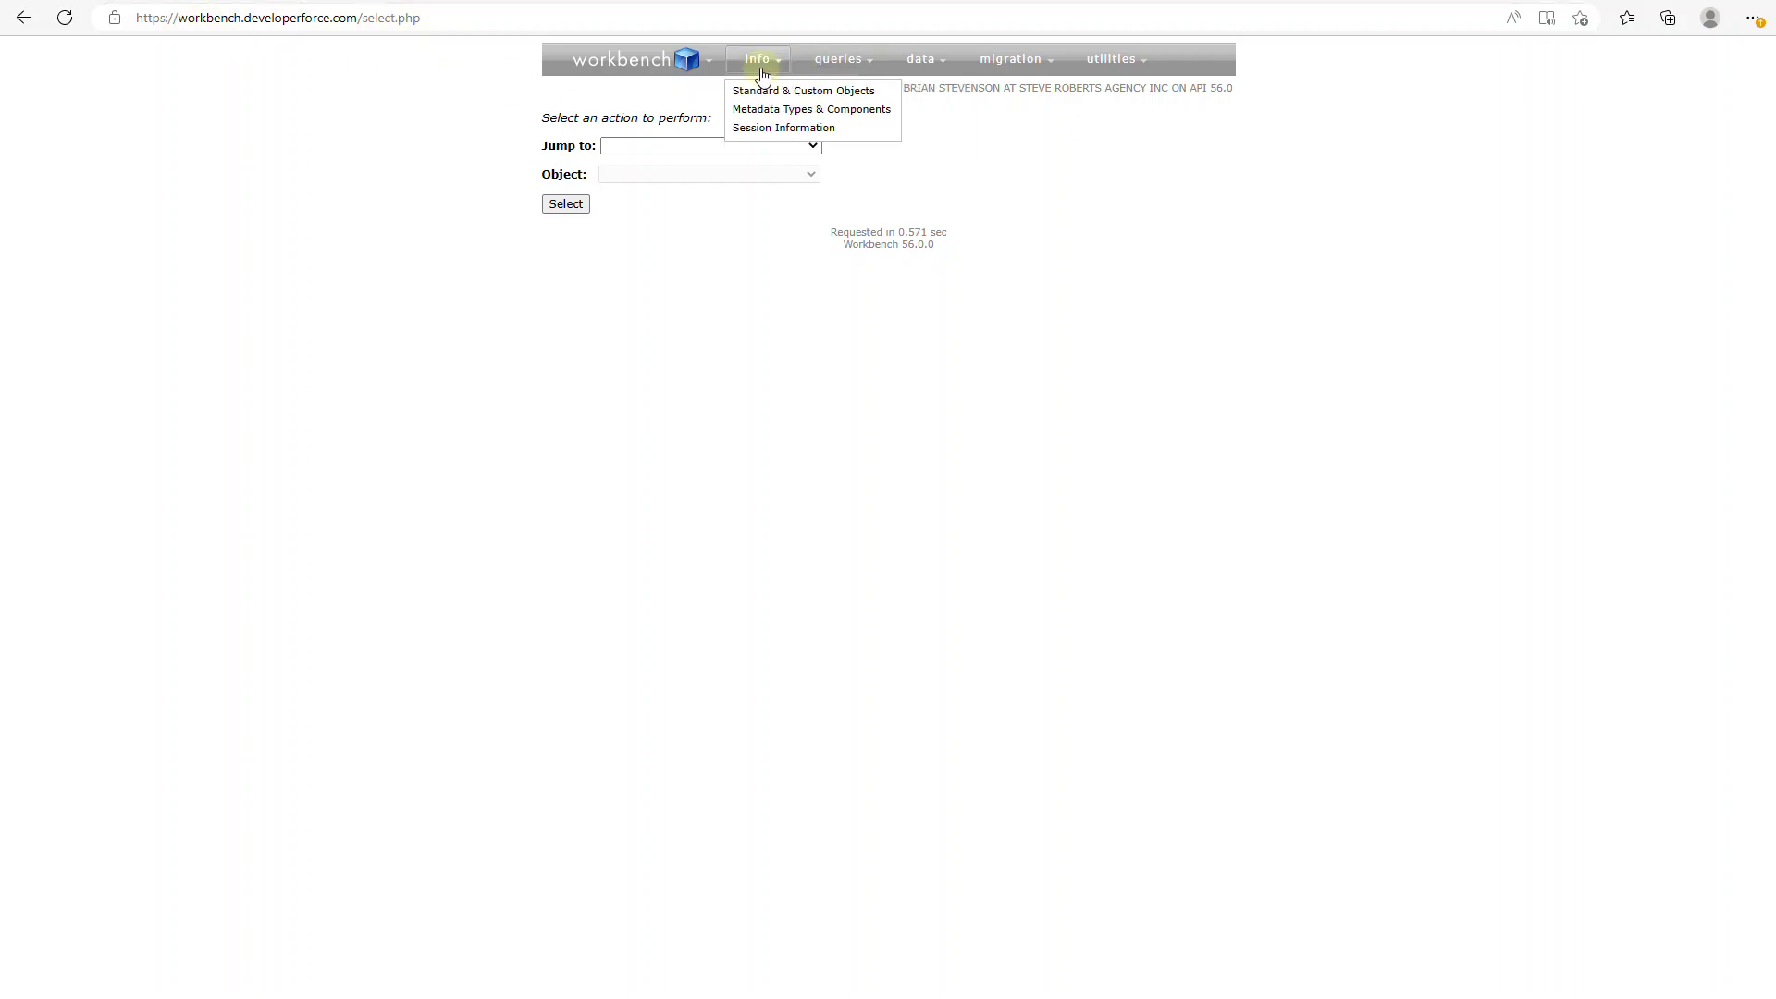
pyautogui.click(780, 113)
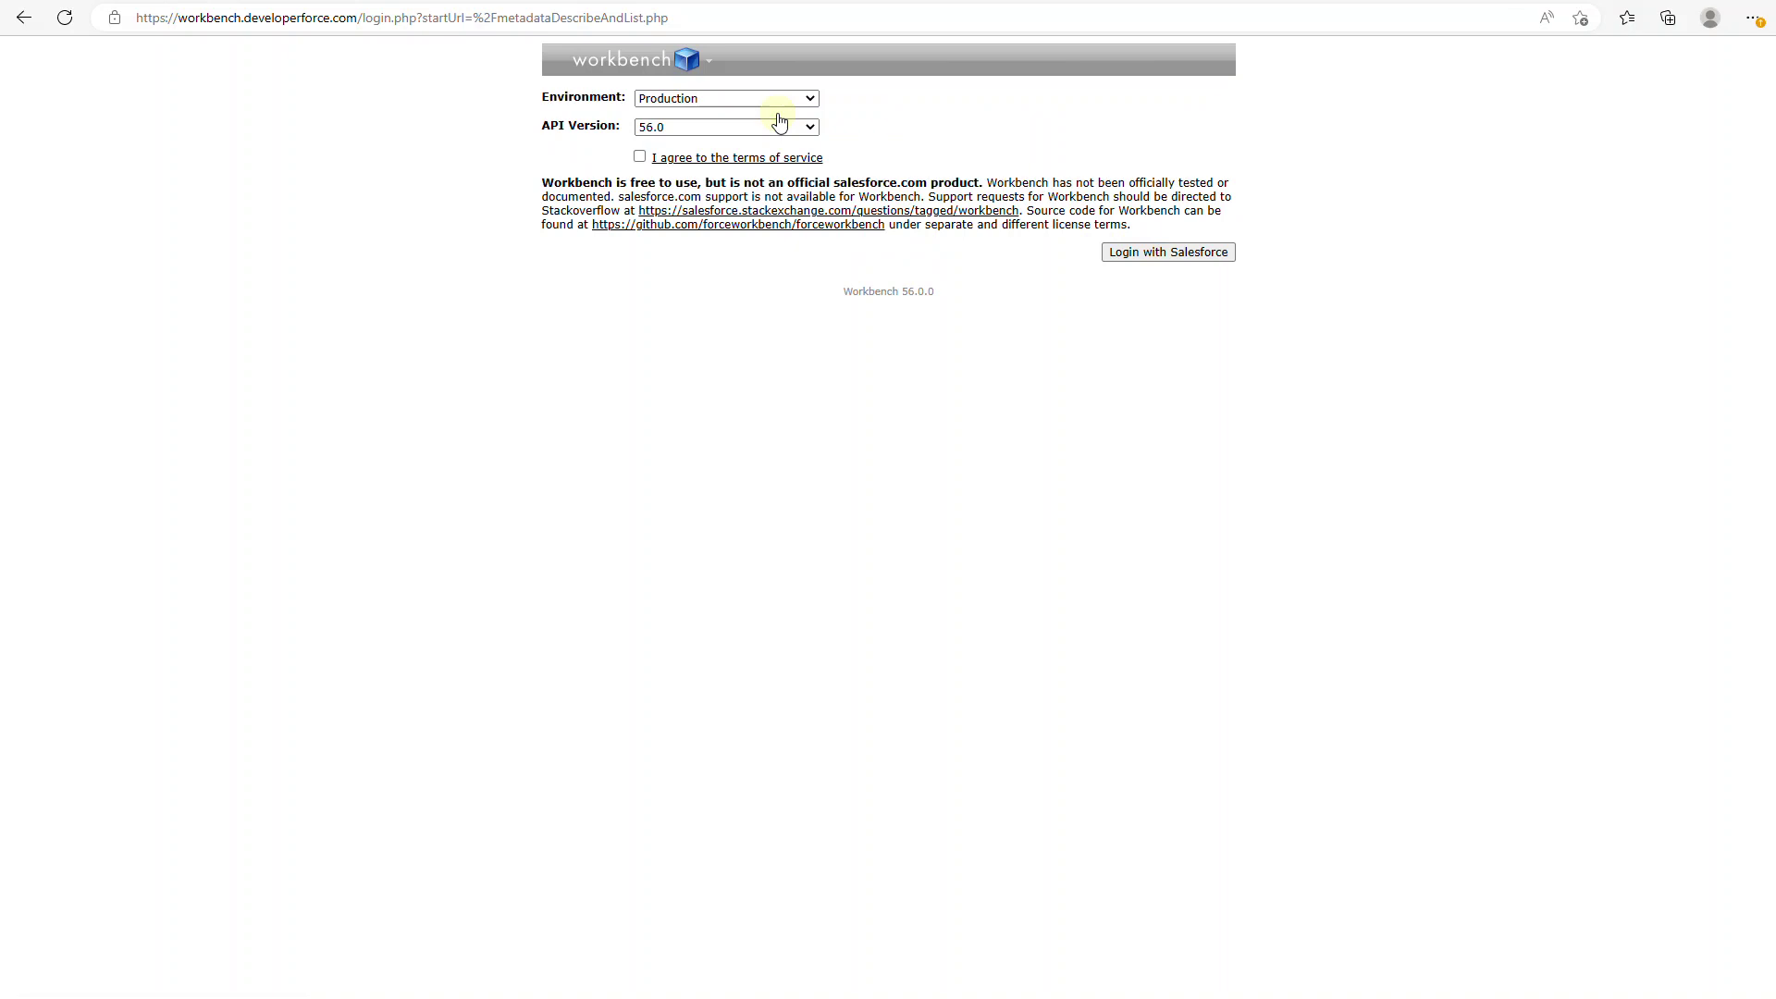
pyautogui.click(641, 157)
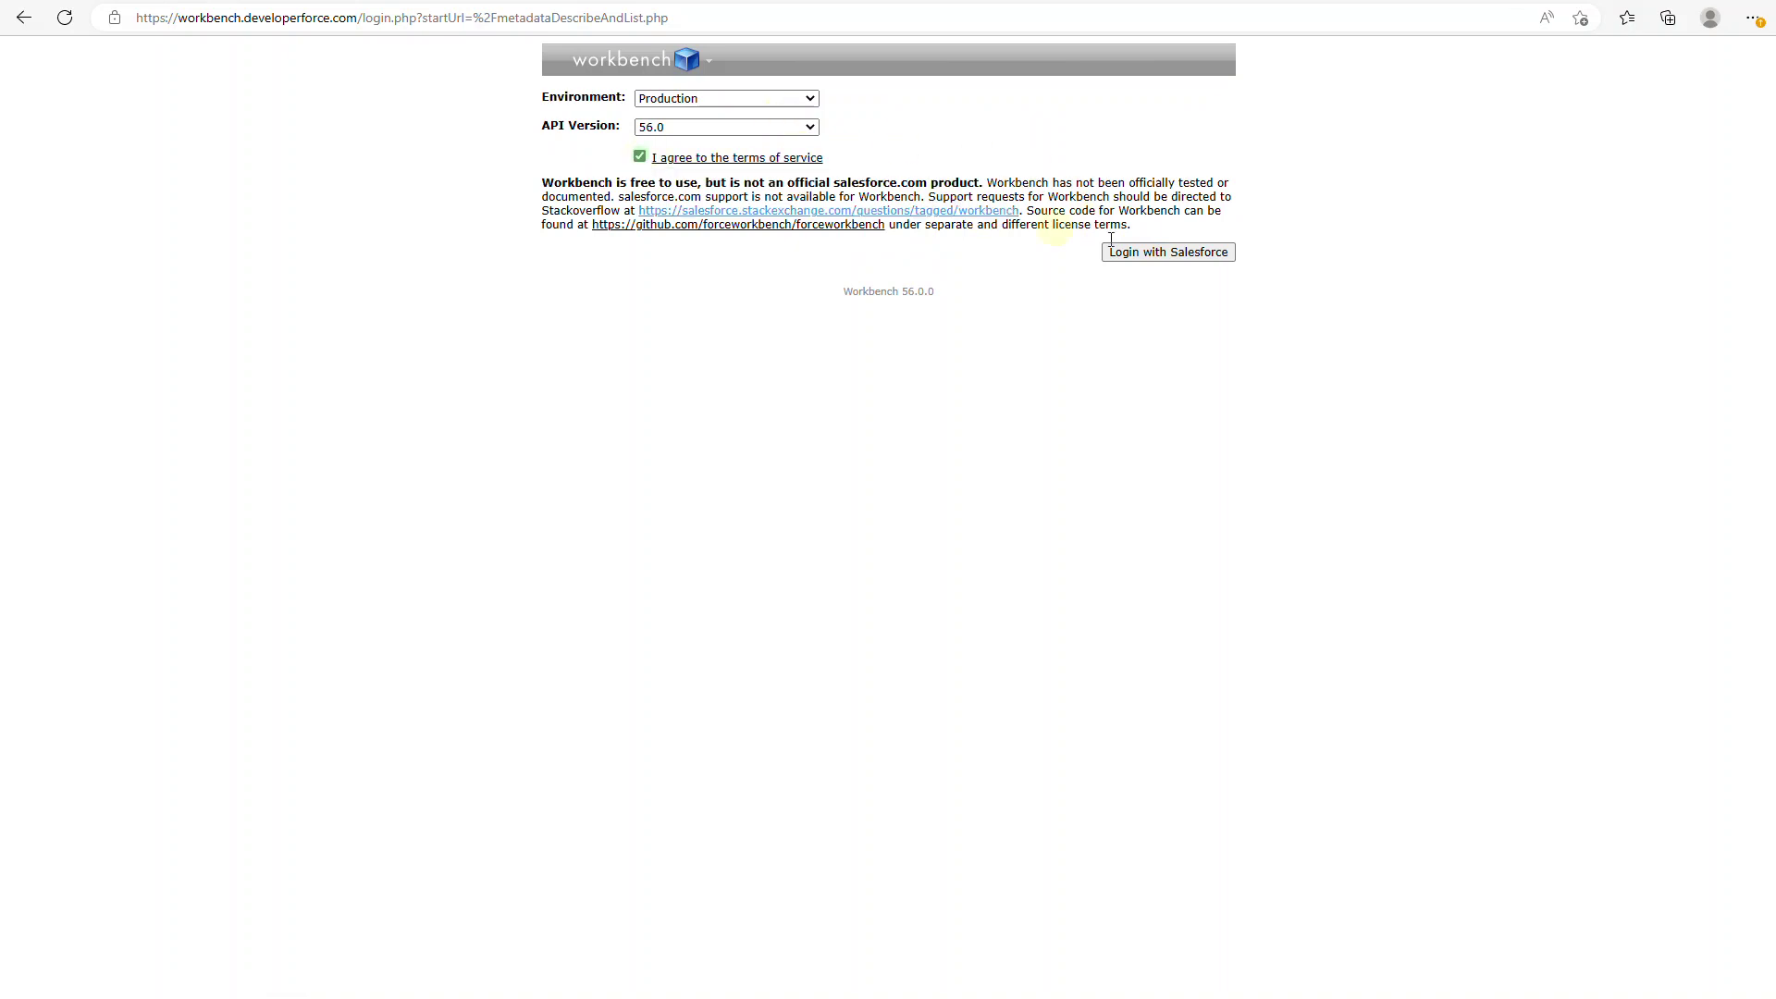
pyautogui.click(1165, 259)
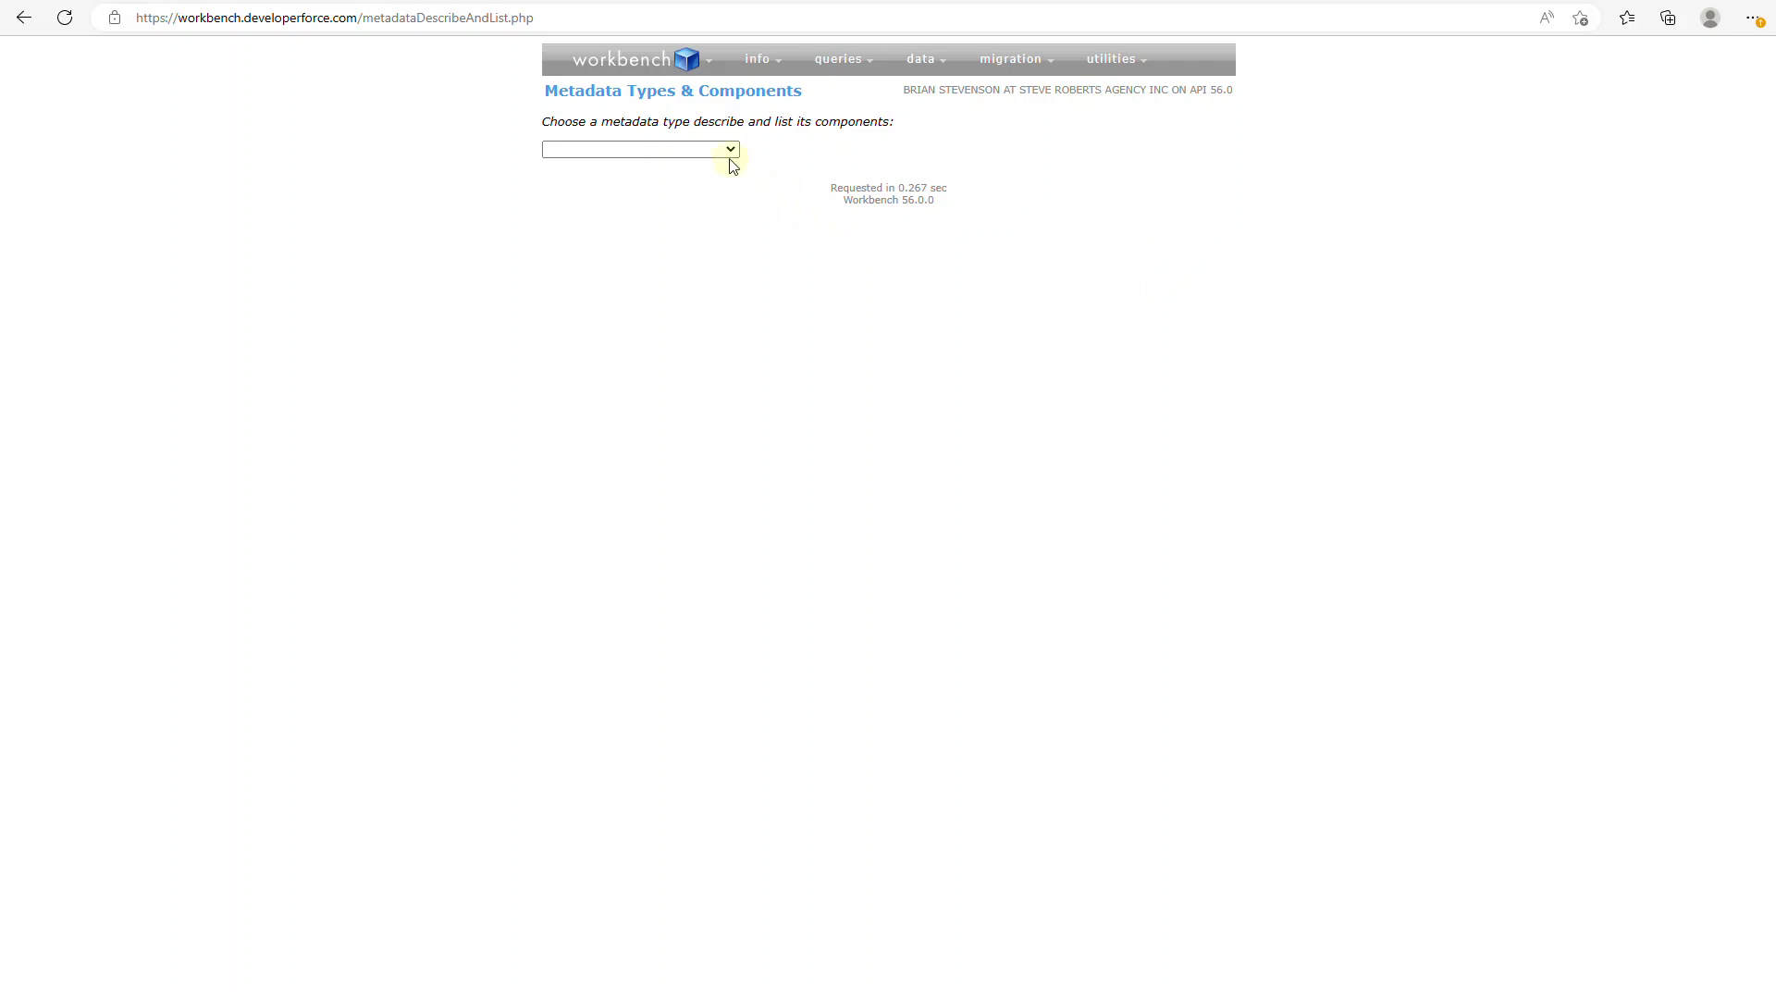
# List the components of the Flow metadata type and expand the details of Opportunity_Create_or_Update.
pyautogui.click(731, 151)
pyautogui.scroll(-20, 689, 336)
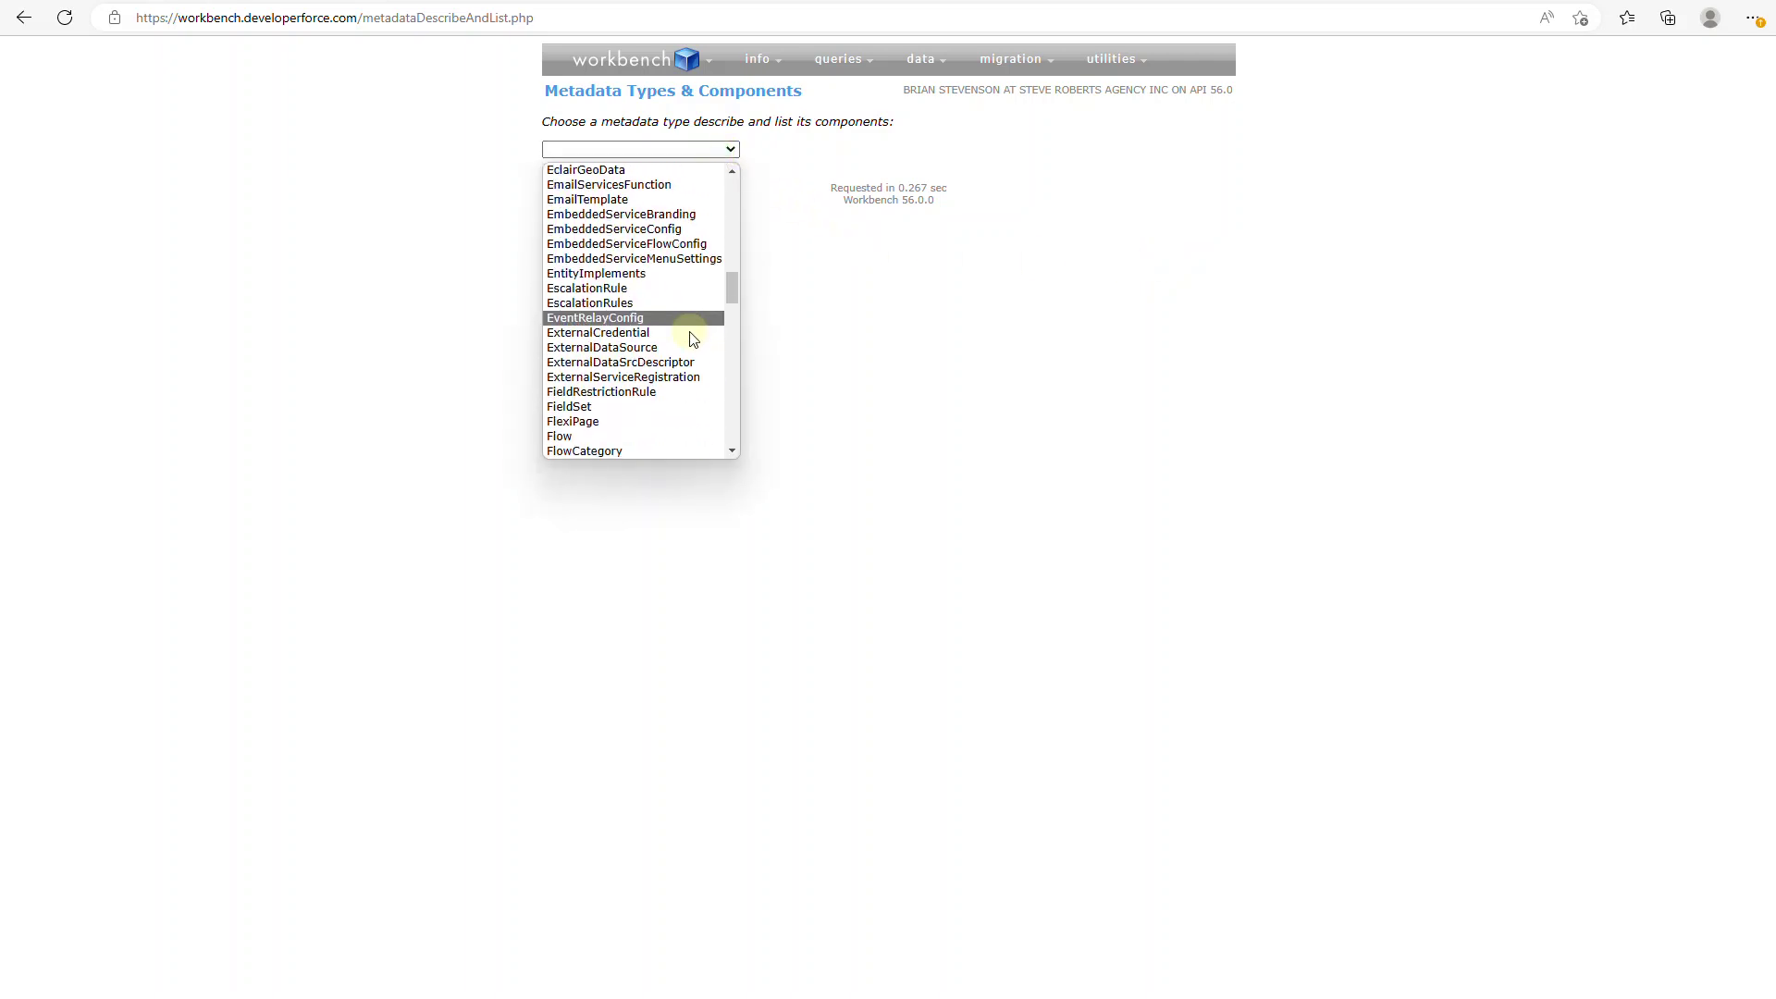
pyautogui.click(670, 167)
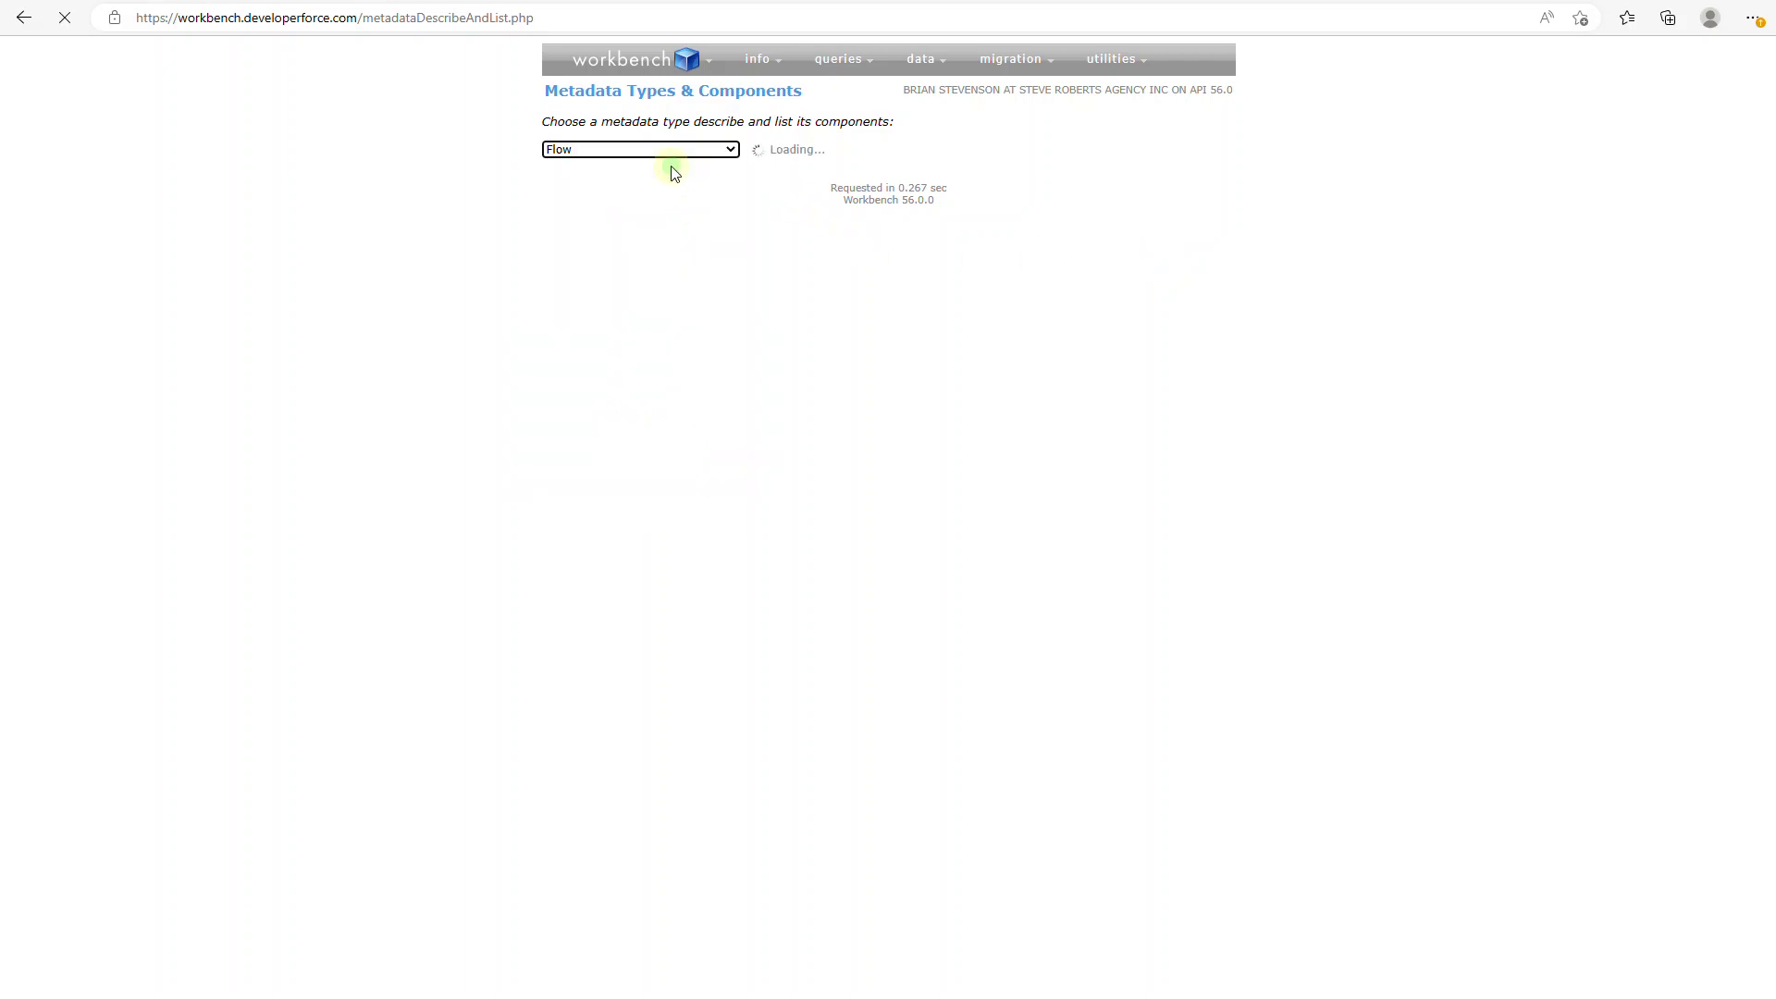
pyautogui.click(659, 220)
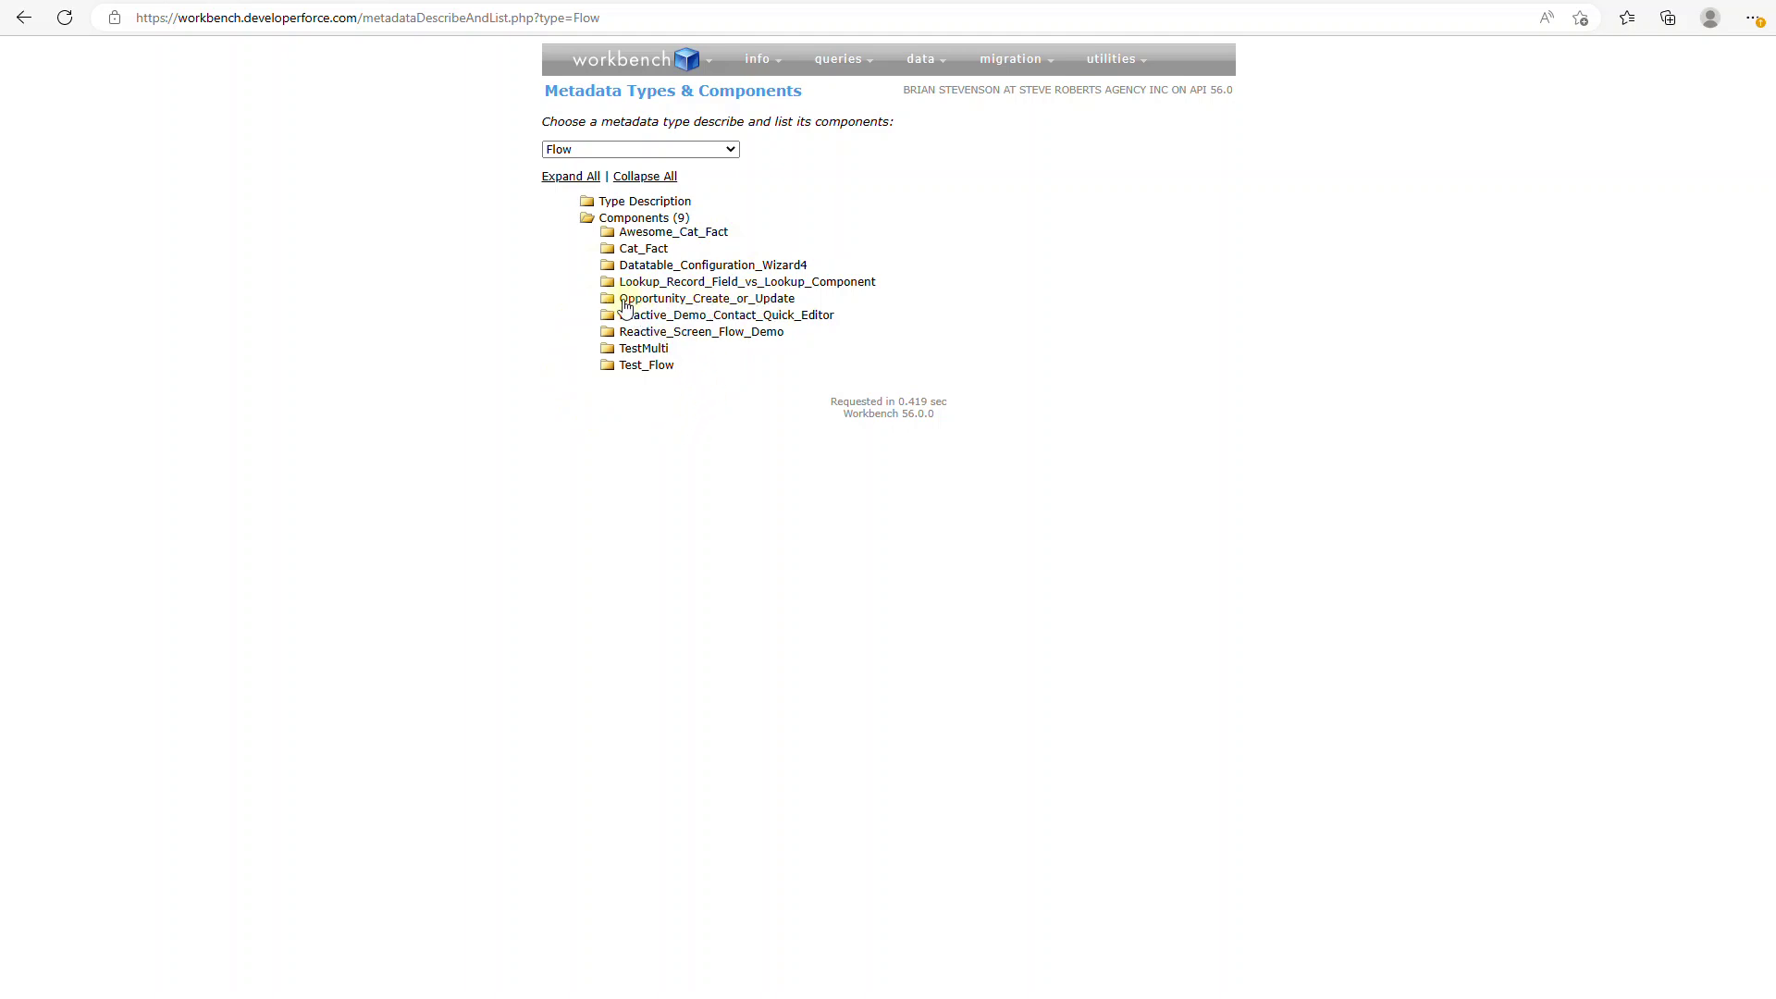
pyautogui.click(709, 300)
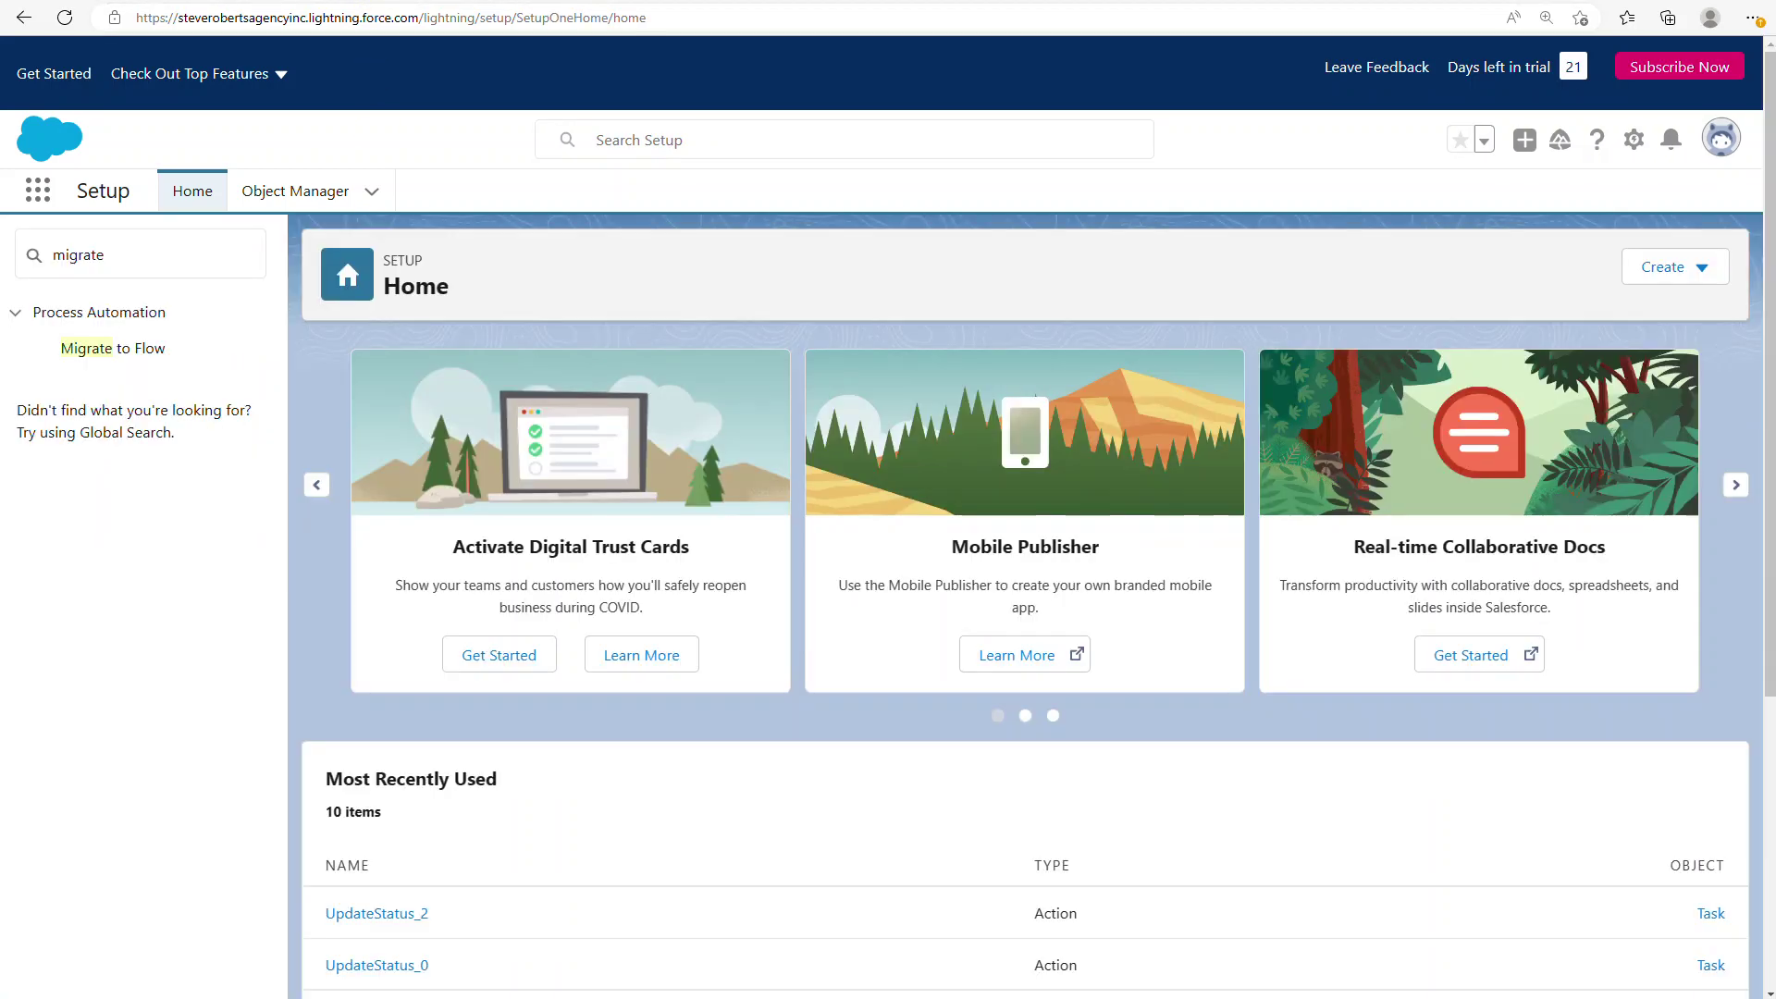
# Search Salesforce Setup for "flow" and open the Flows page.
pyautogui.click(171, 256)
pyautogui.write('f')
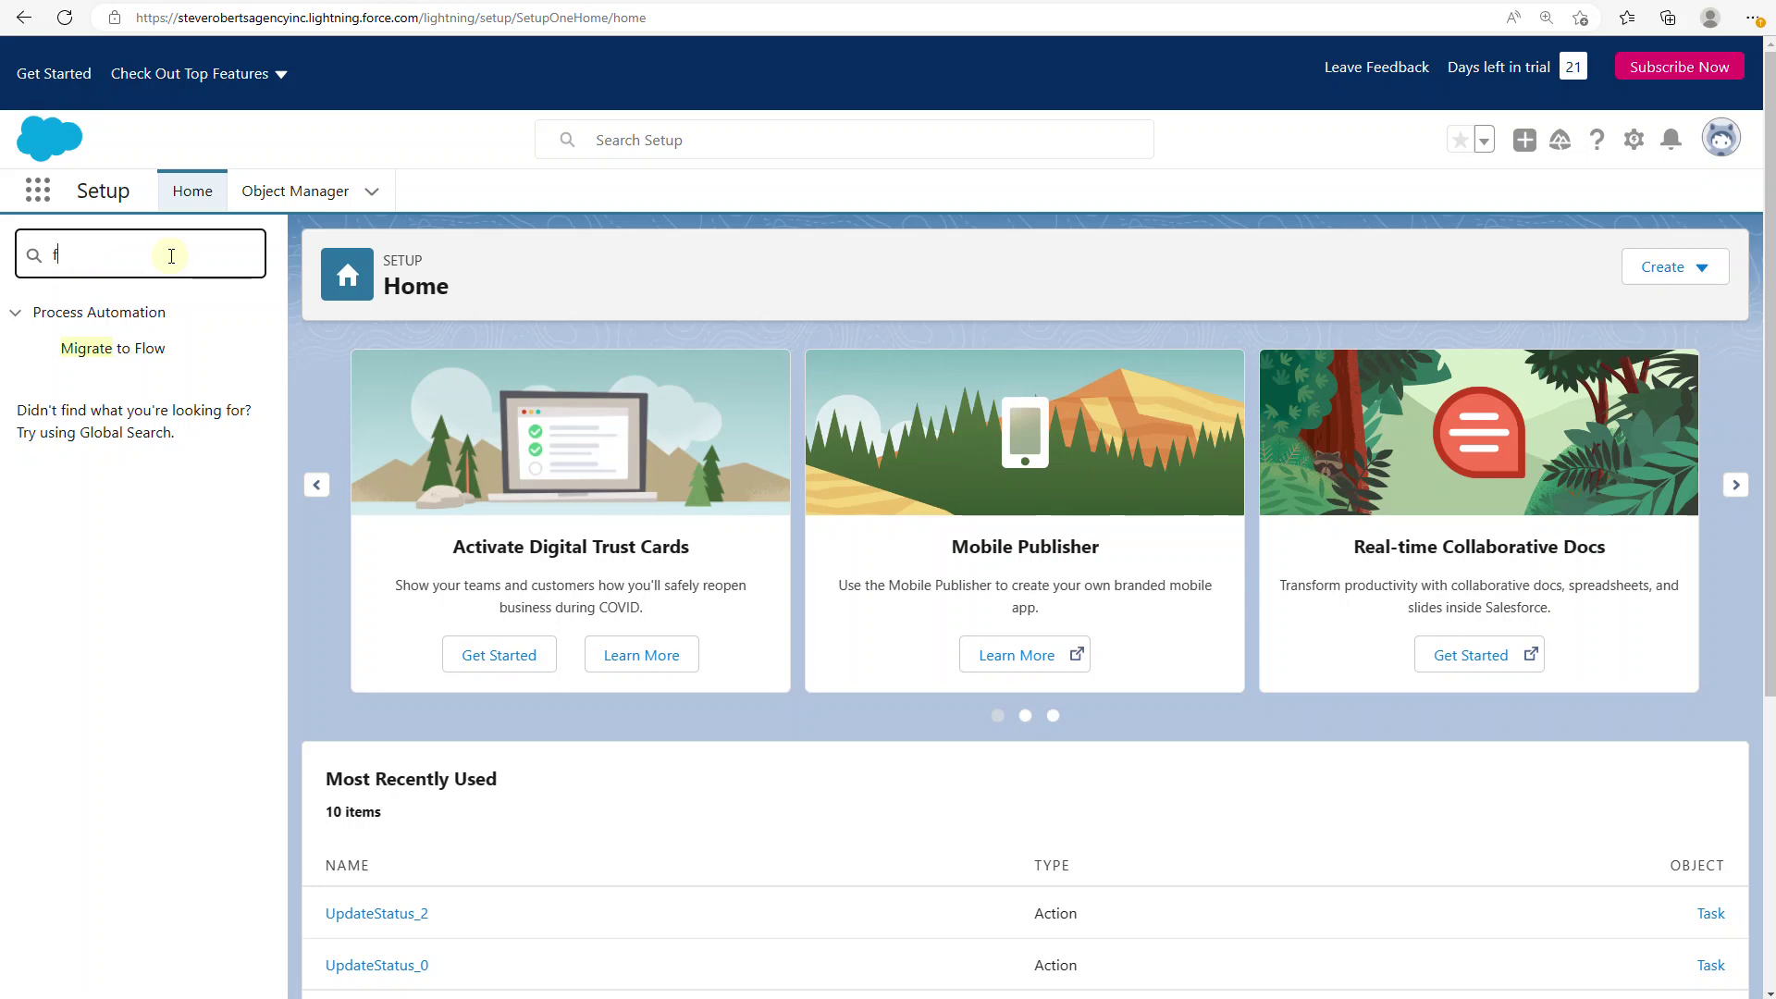
pyautogui.write('low')
pyautogui.click(80, 493)
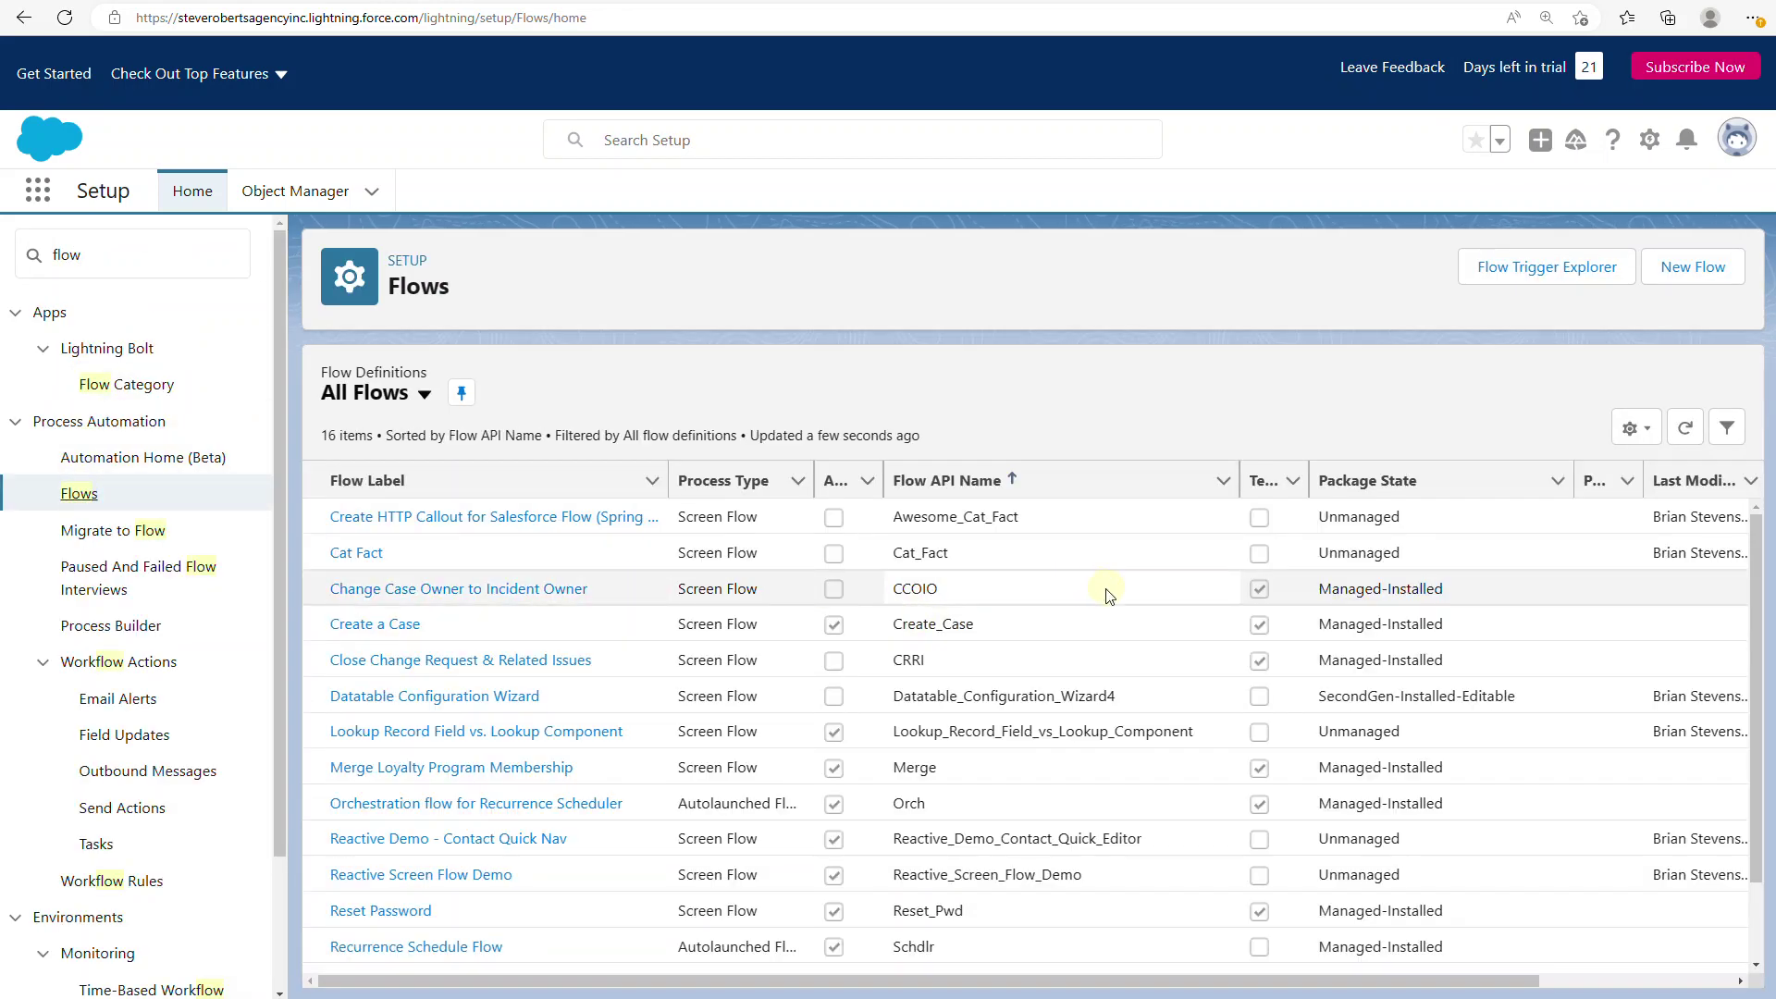
# Sort the flow definitions by package state in descending order and look through the whole list.
pyautogui.click(1366, 482)
pyautogui.click(1366, 482)
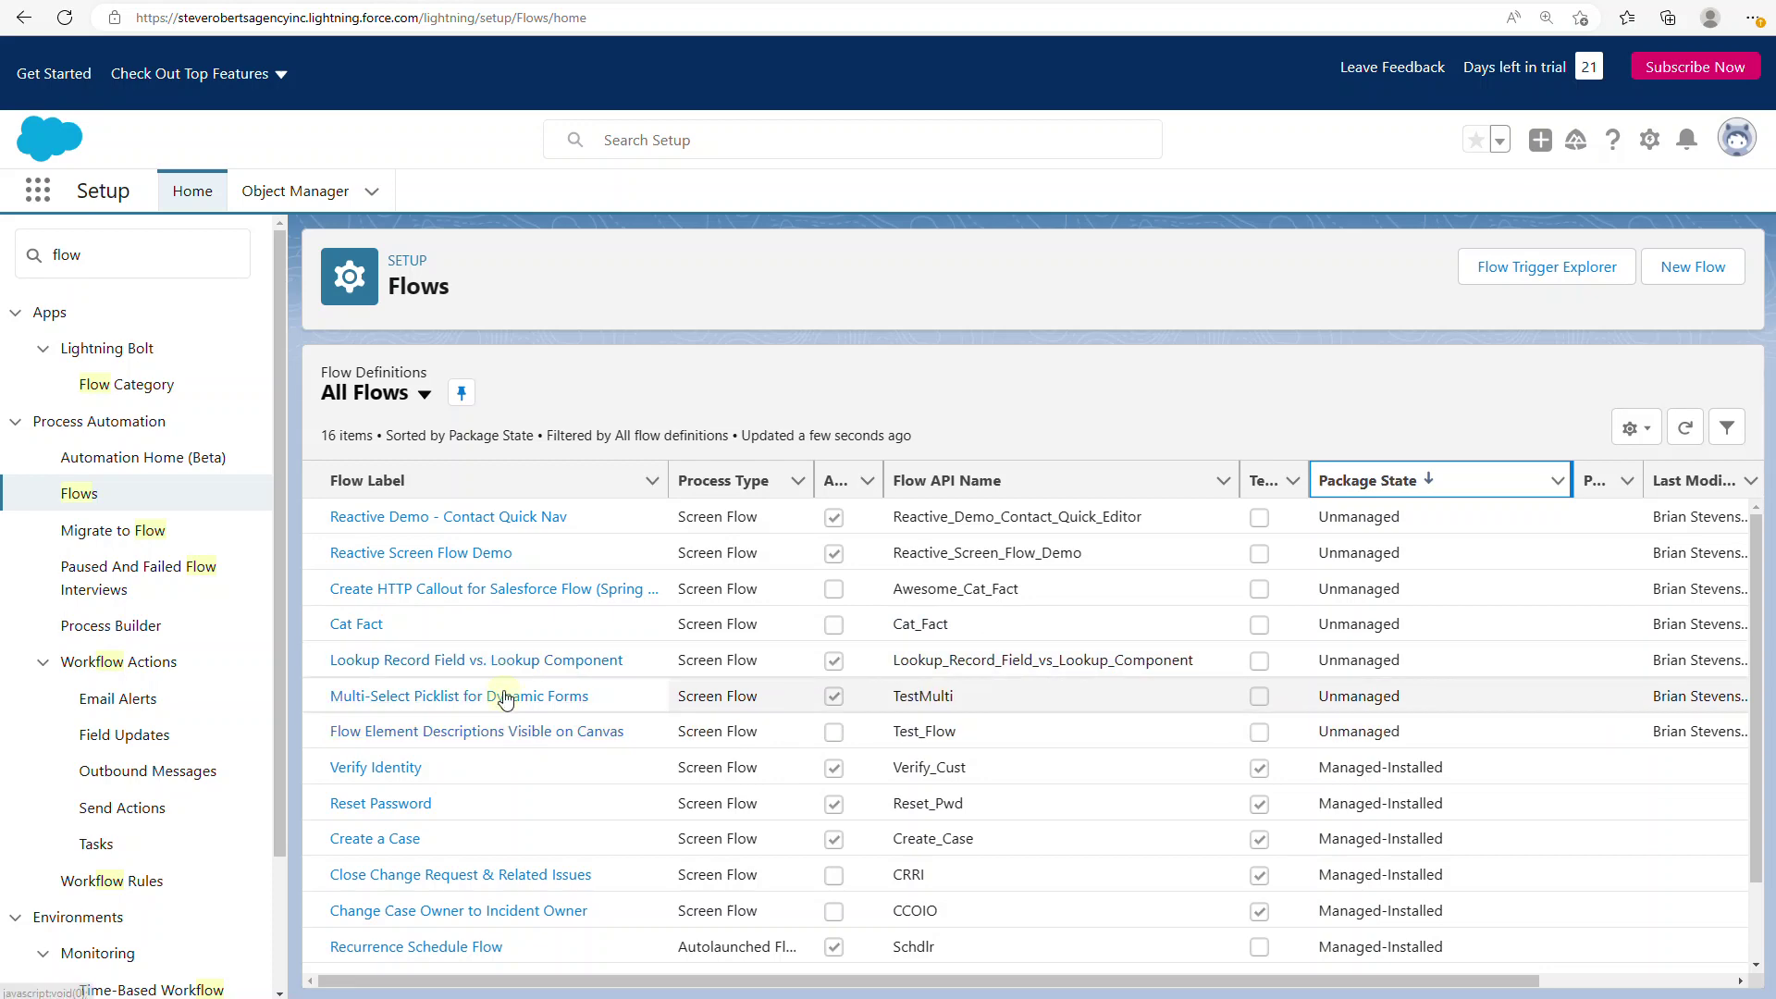
pyautogui.scroll(-1, 1082, 786)
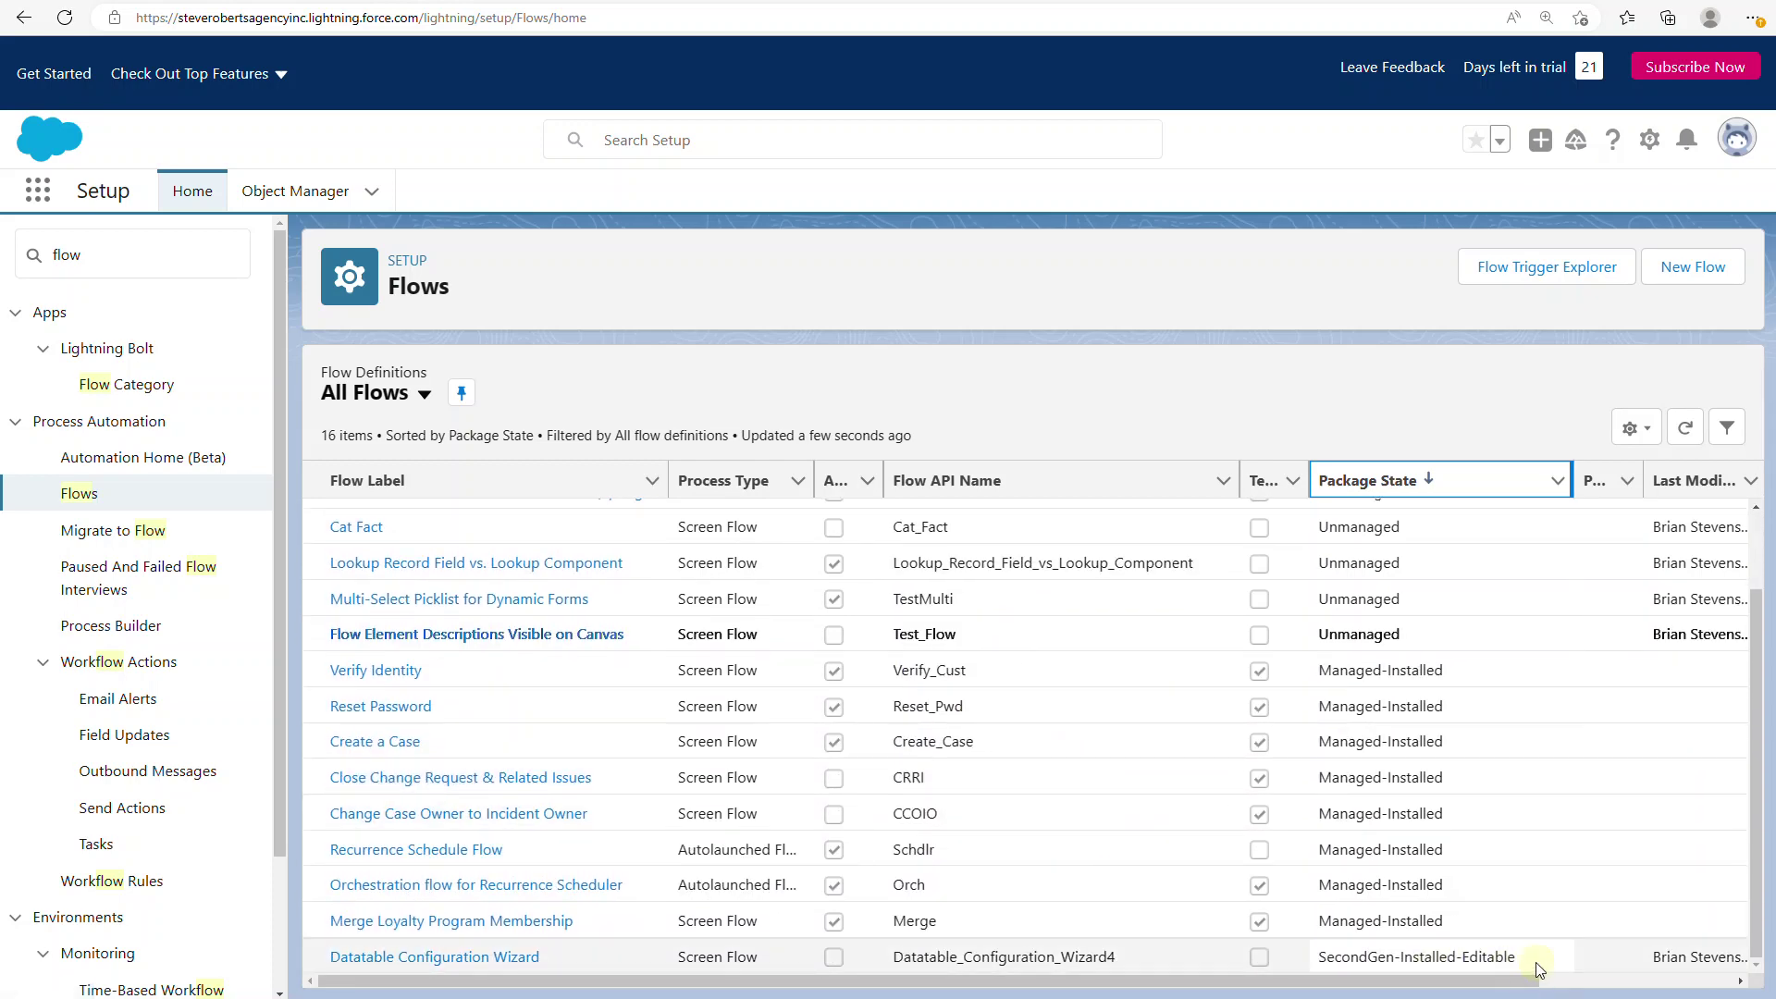
pyautogui.scroll(1, 518, 786)
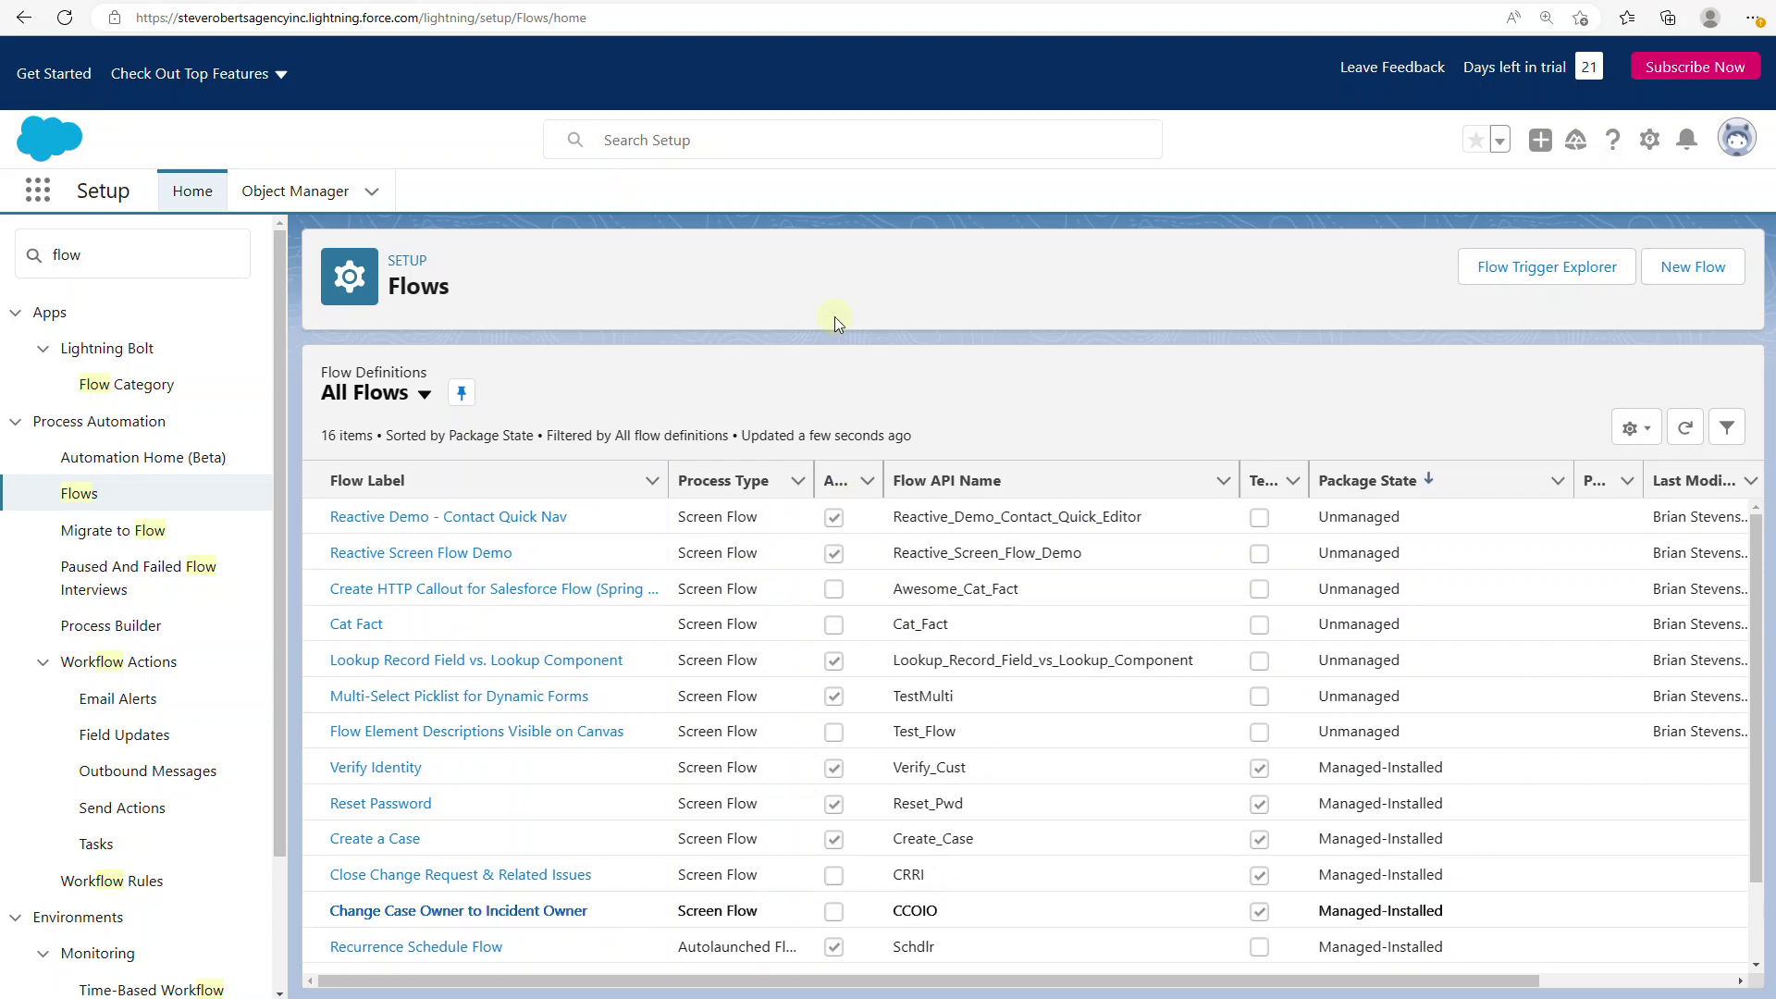
pyautogui.hotkey('ctrl', 'Tab')
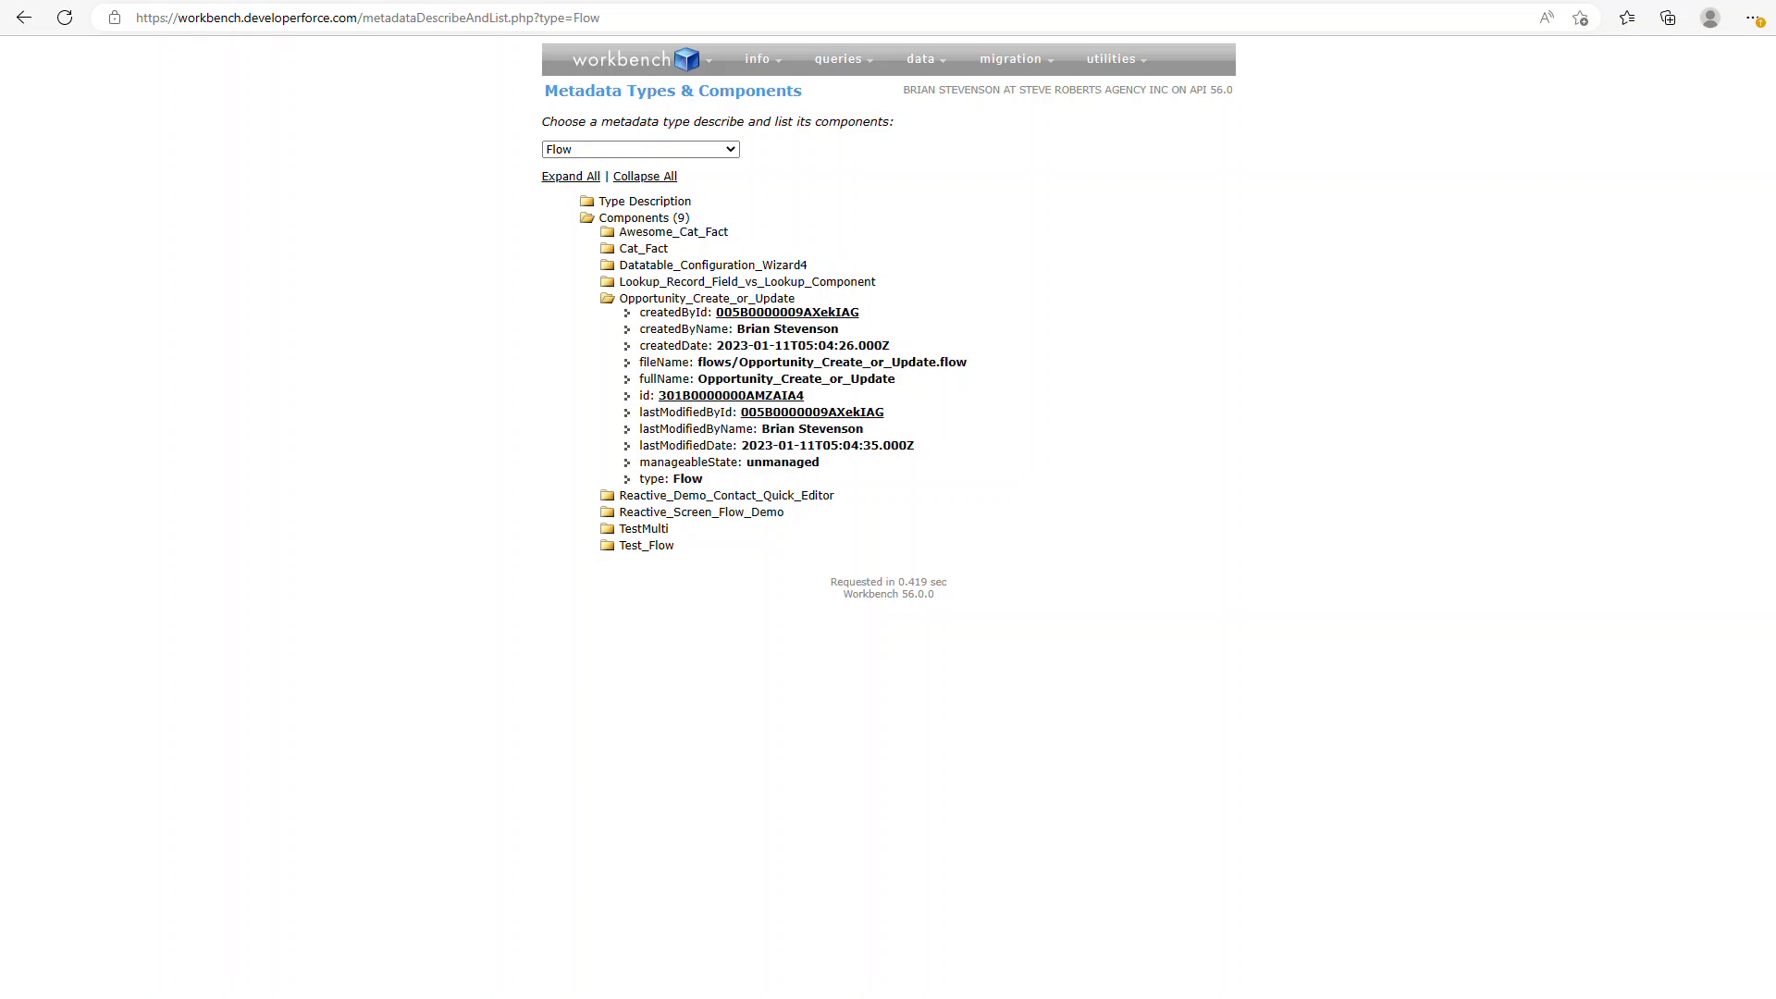
pyautogui.hotkey('ctrl', 'Tab')
pyautogui.click(838, 18)
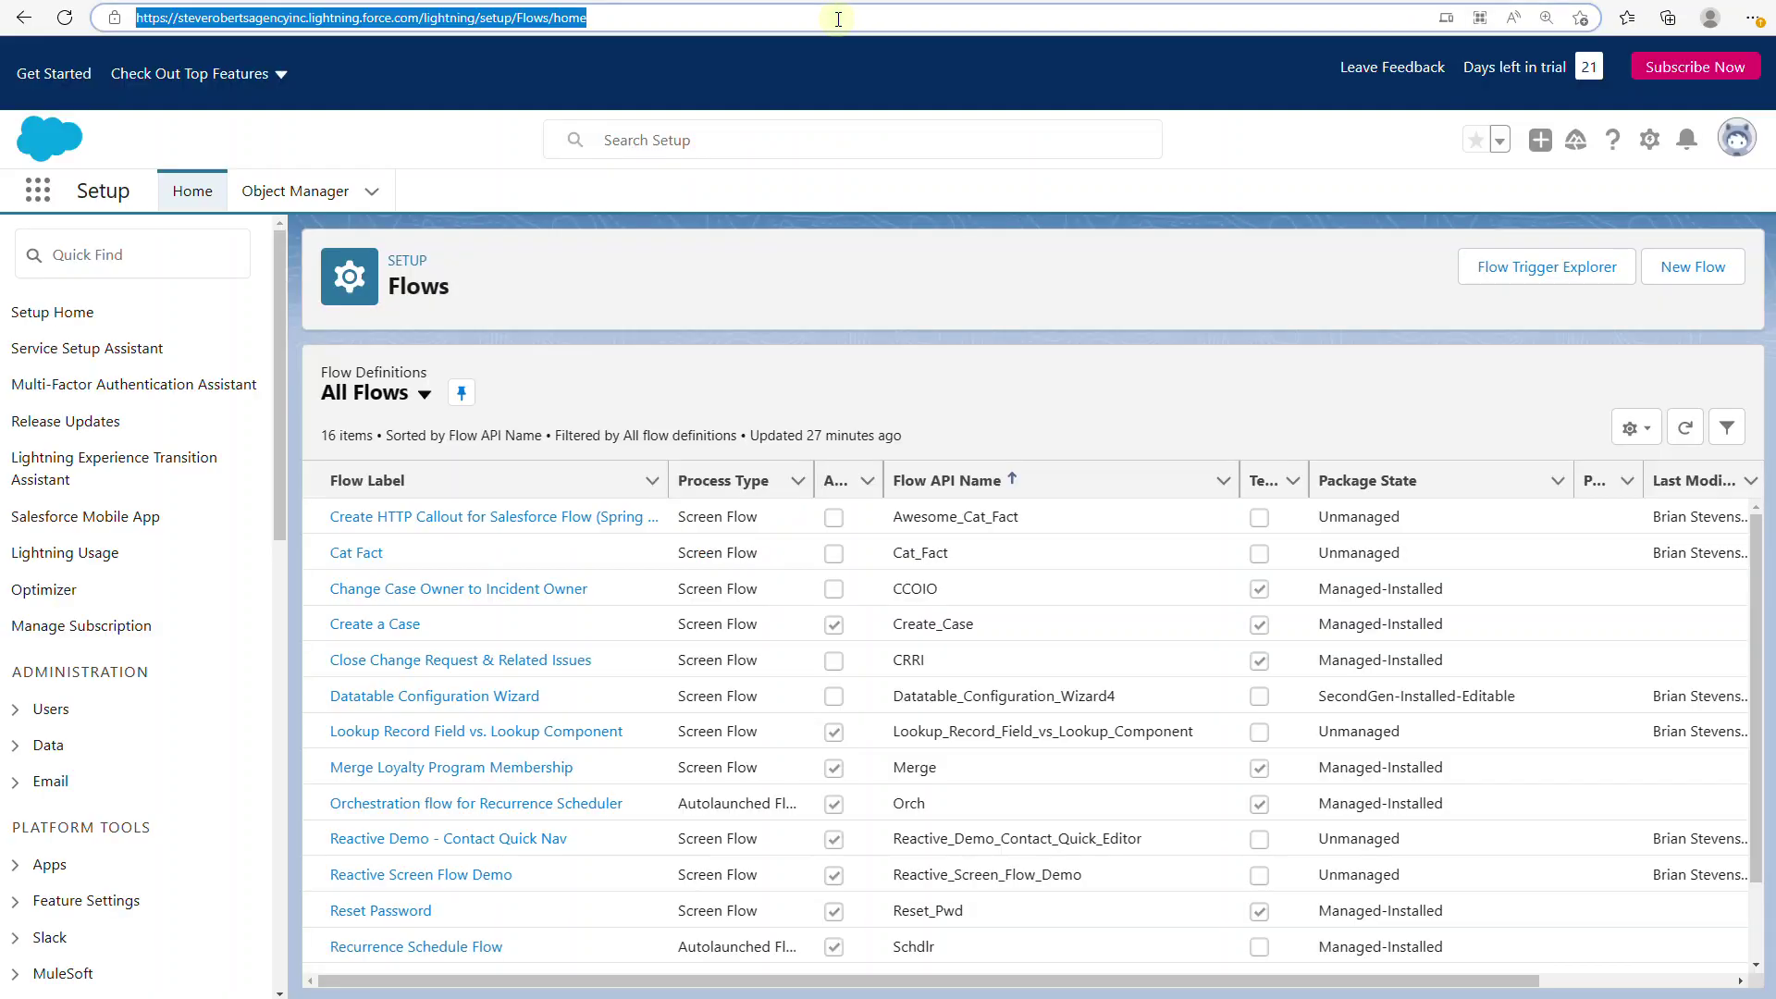
pyautogui.write('https://steverobertsagencyinc.lightning.force.com/builder_platform_interaction/flowBuilder.app?flowId=')
# Copy the id of Opportunity_Create_or_Update from Workbench, append it to the flowId address on the Flows page, and open the flow.
pyautogui.hotkey('ctrl', 'shift', 'Tab')
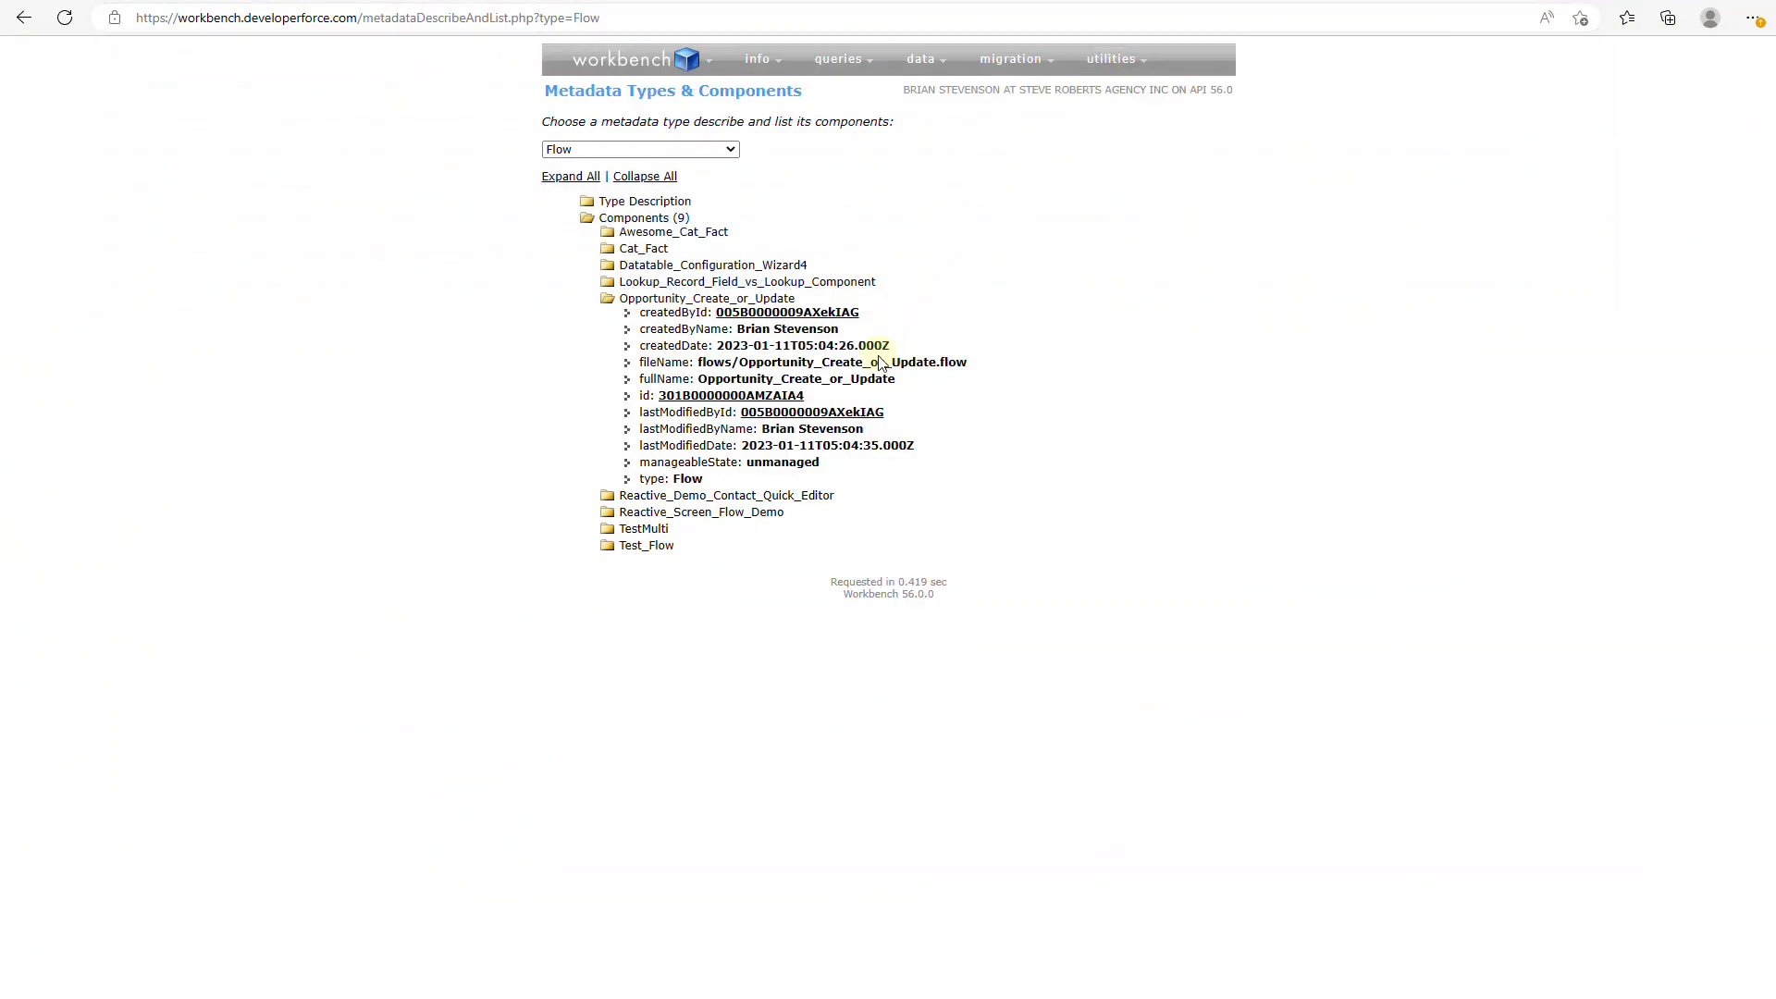
pyautogui.moveTo(814, 396); pyautogui.dragTo(658, 398)
pyautogui.hotkey('ctrl', 'c')
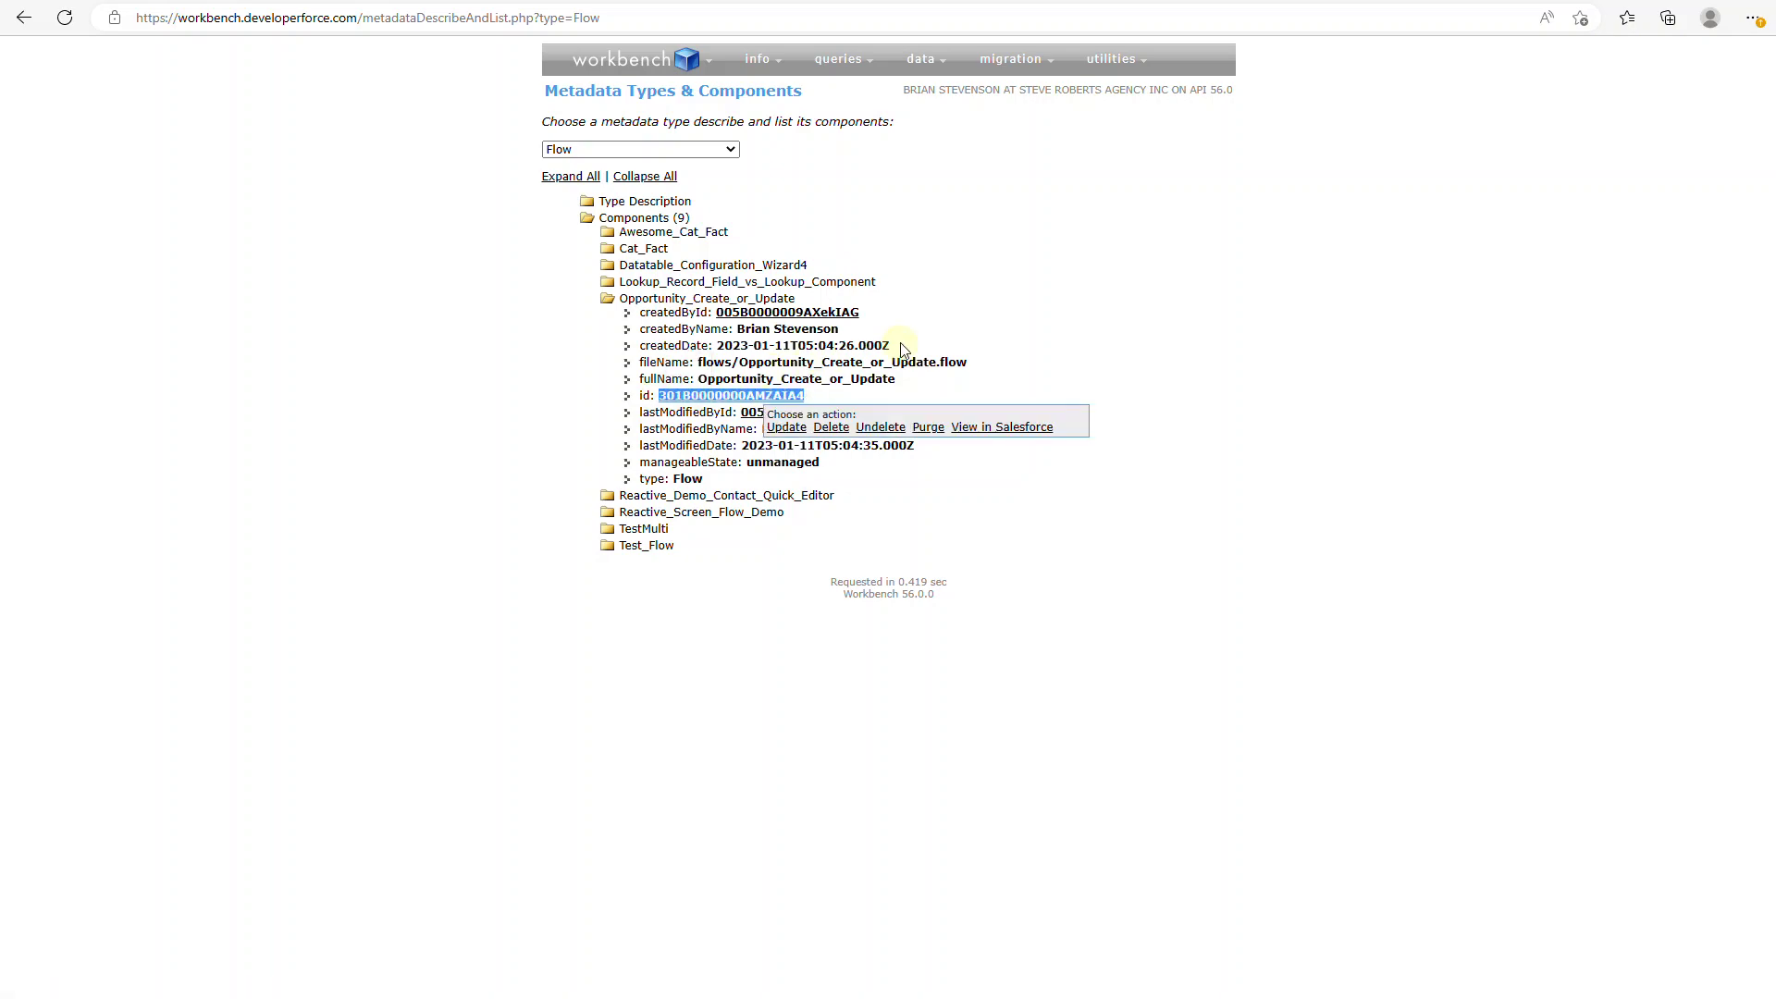
pyautogui.hotkey('ctrl', 'Tab')
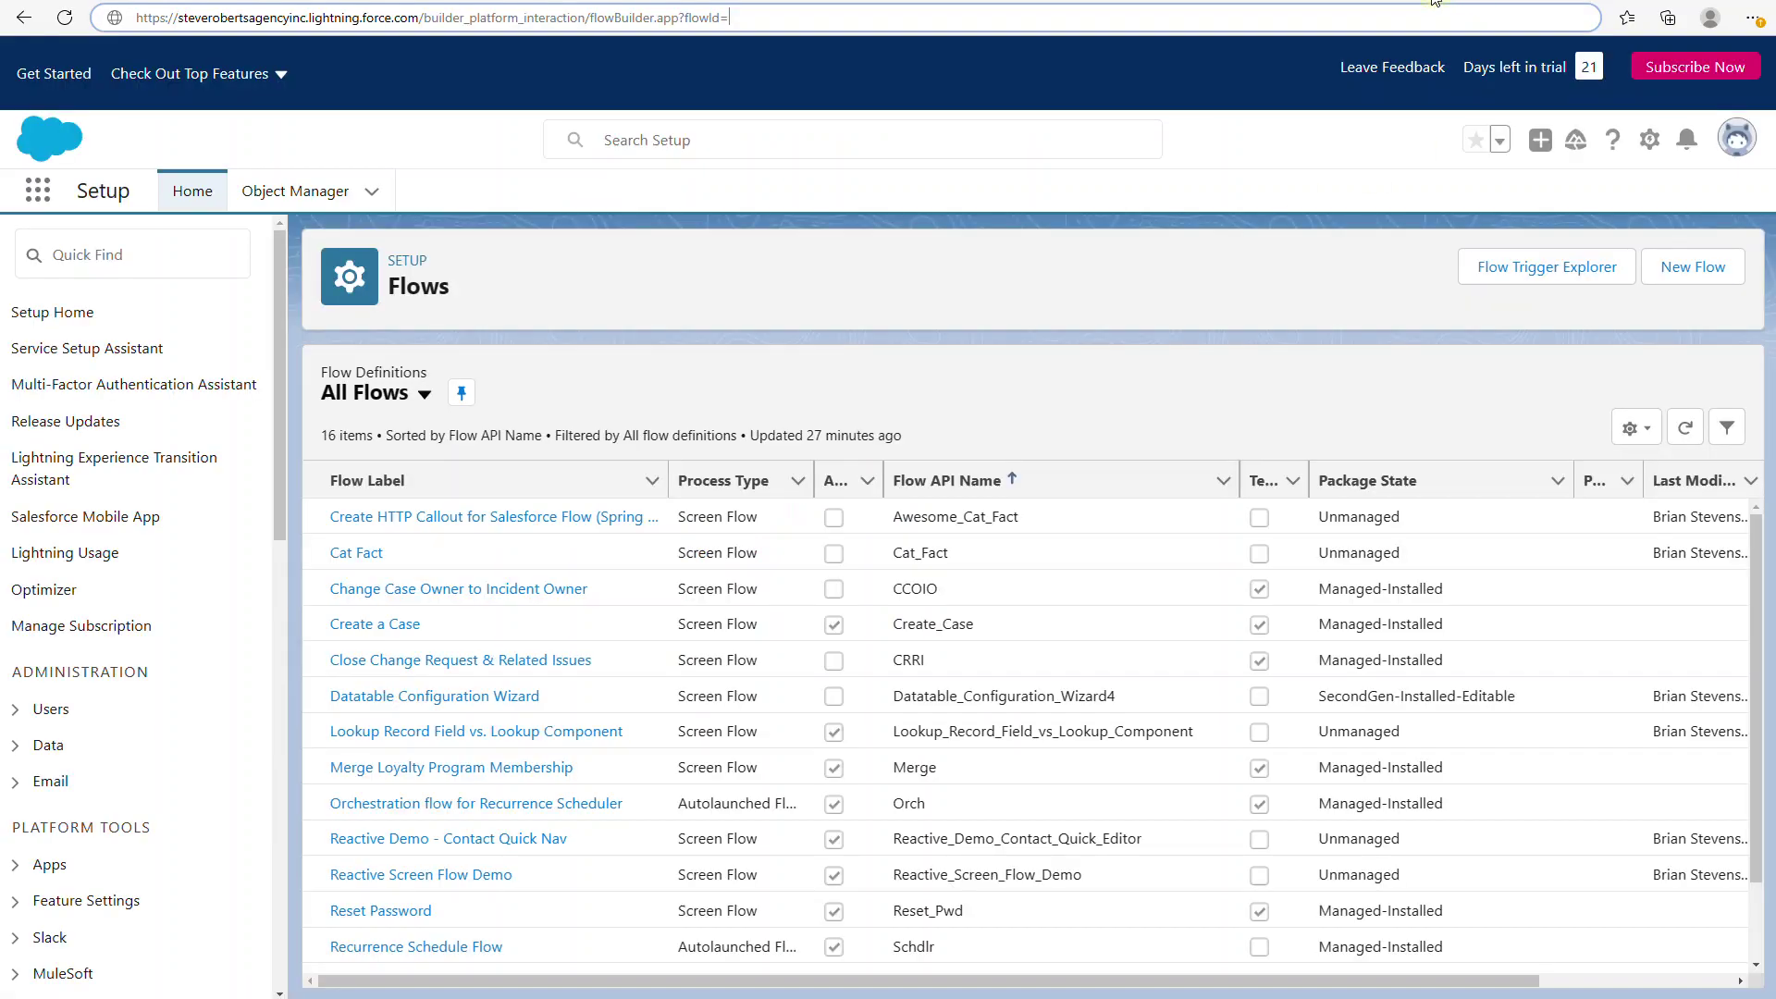
pyautogui.hotkey('ctrl', 'v')
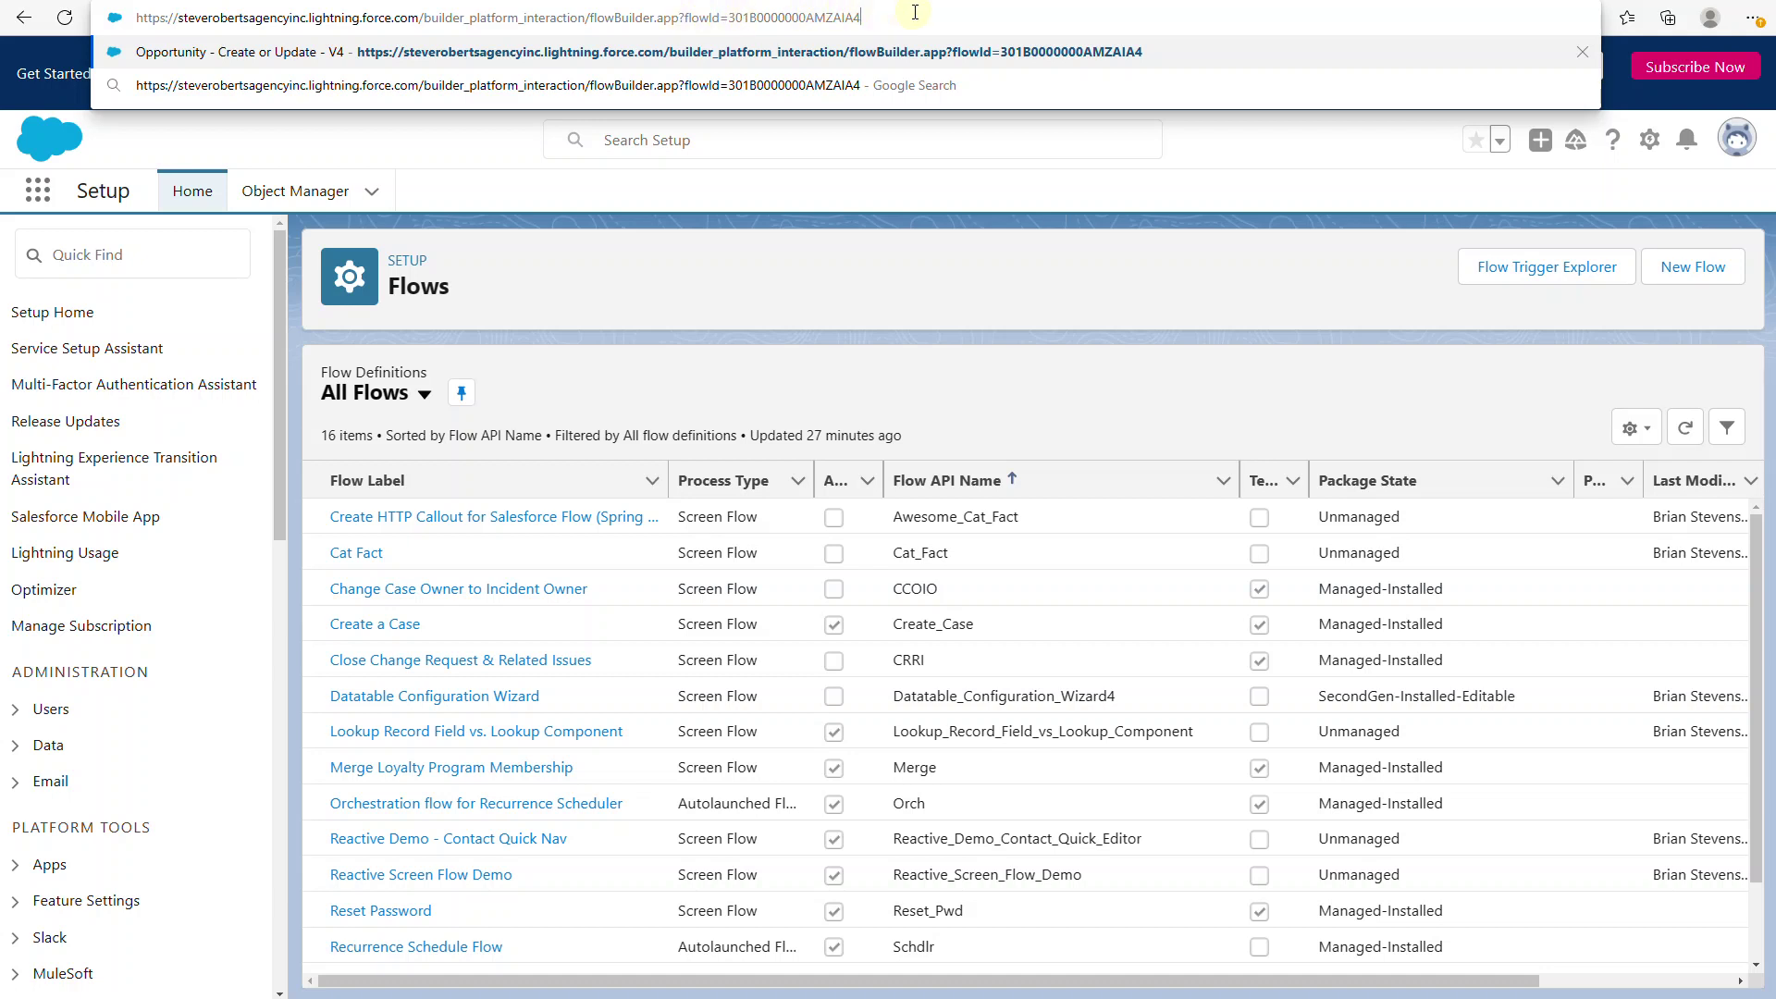
pyautogui.press('Return')
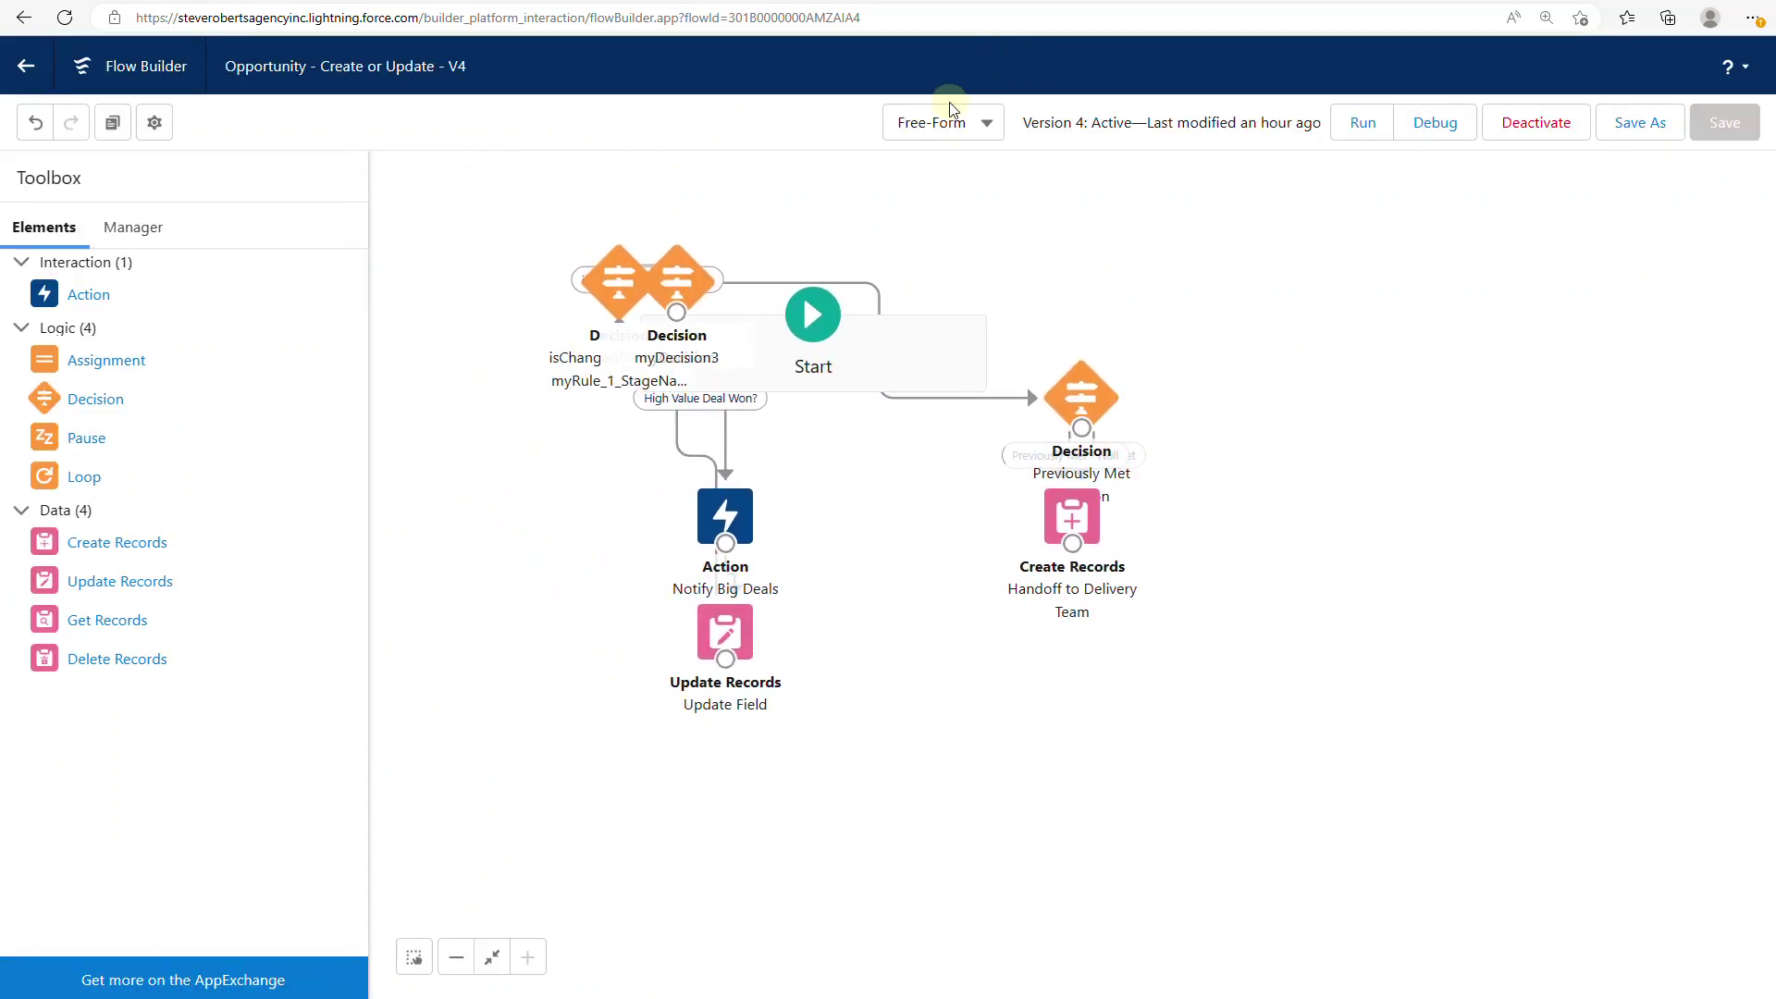
# Switch the flow canvas from Free-Form to Auto-Layout.
pyautogui.click(943, 127)
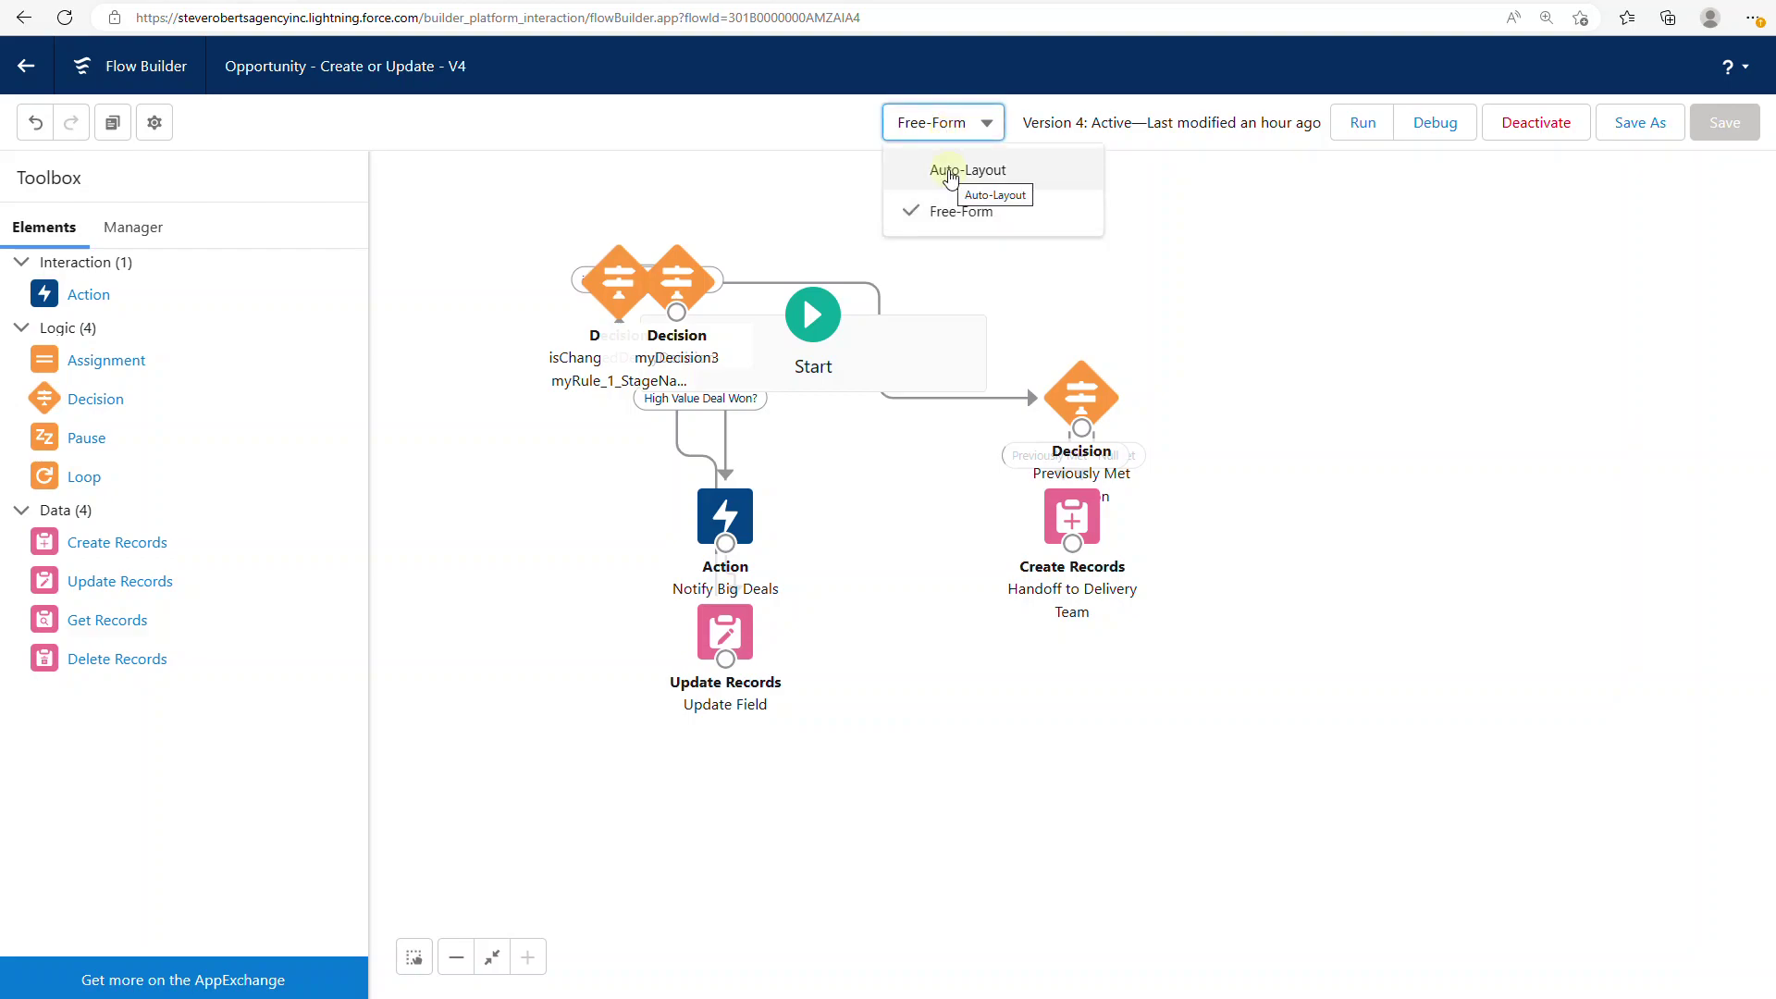
pyautogui.click(951, 172)
pyautogui.click(1100, 596)
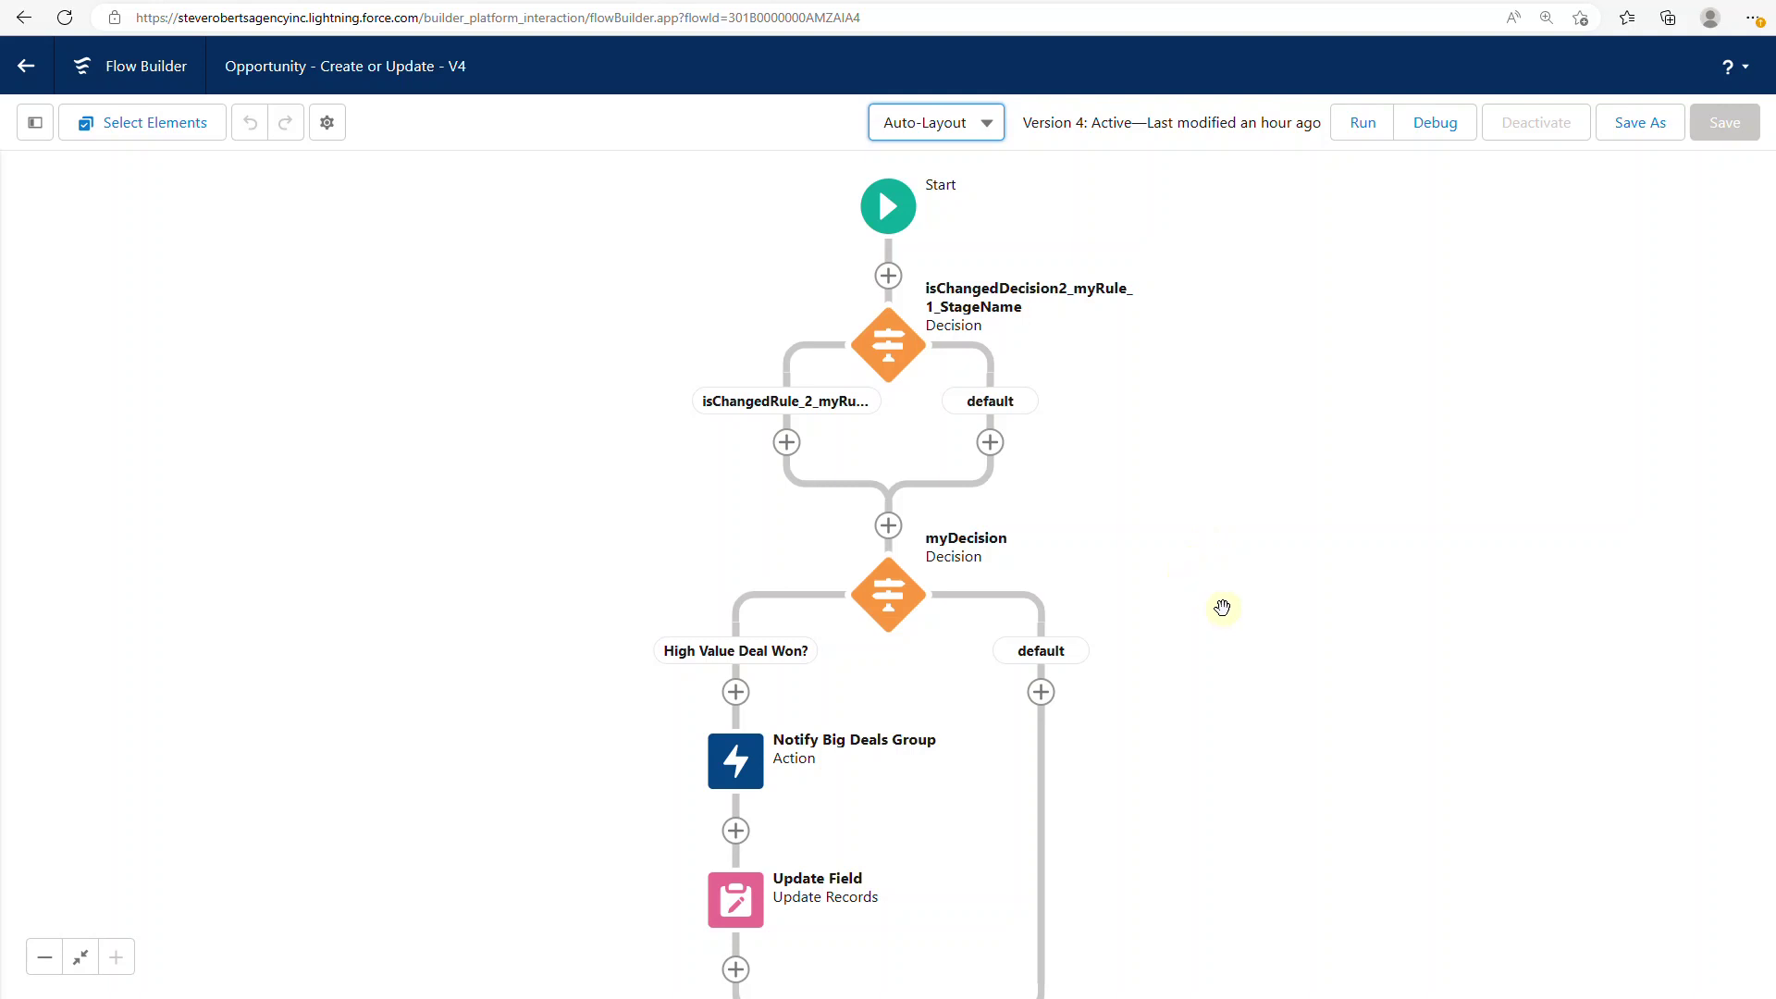
# Examine the conditions of the High Value Deal Won? outcome in the myDecision element and close it without changes.
pyautogui.scroll(-3, 1203, 536)
pyautogui.scroll(-3, 1162, 648)
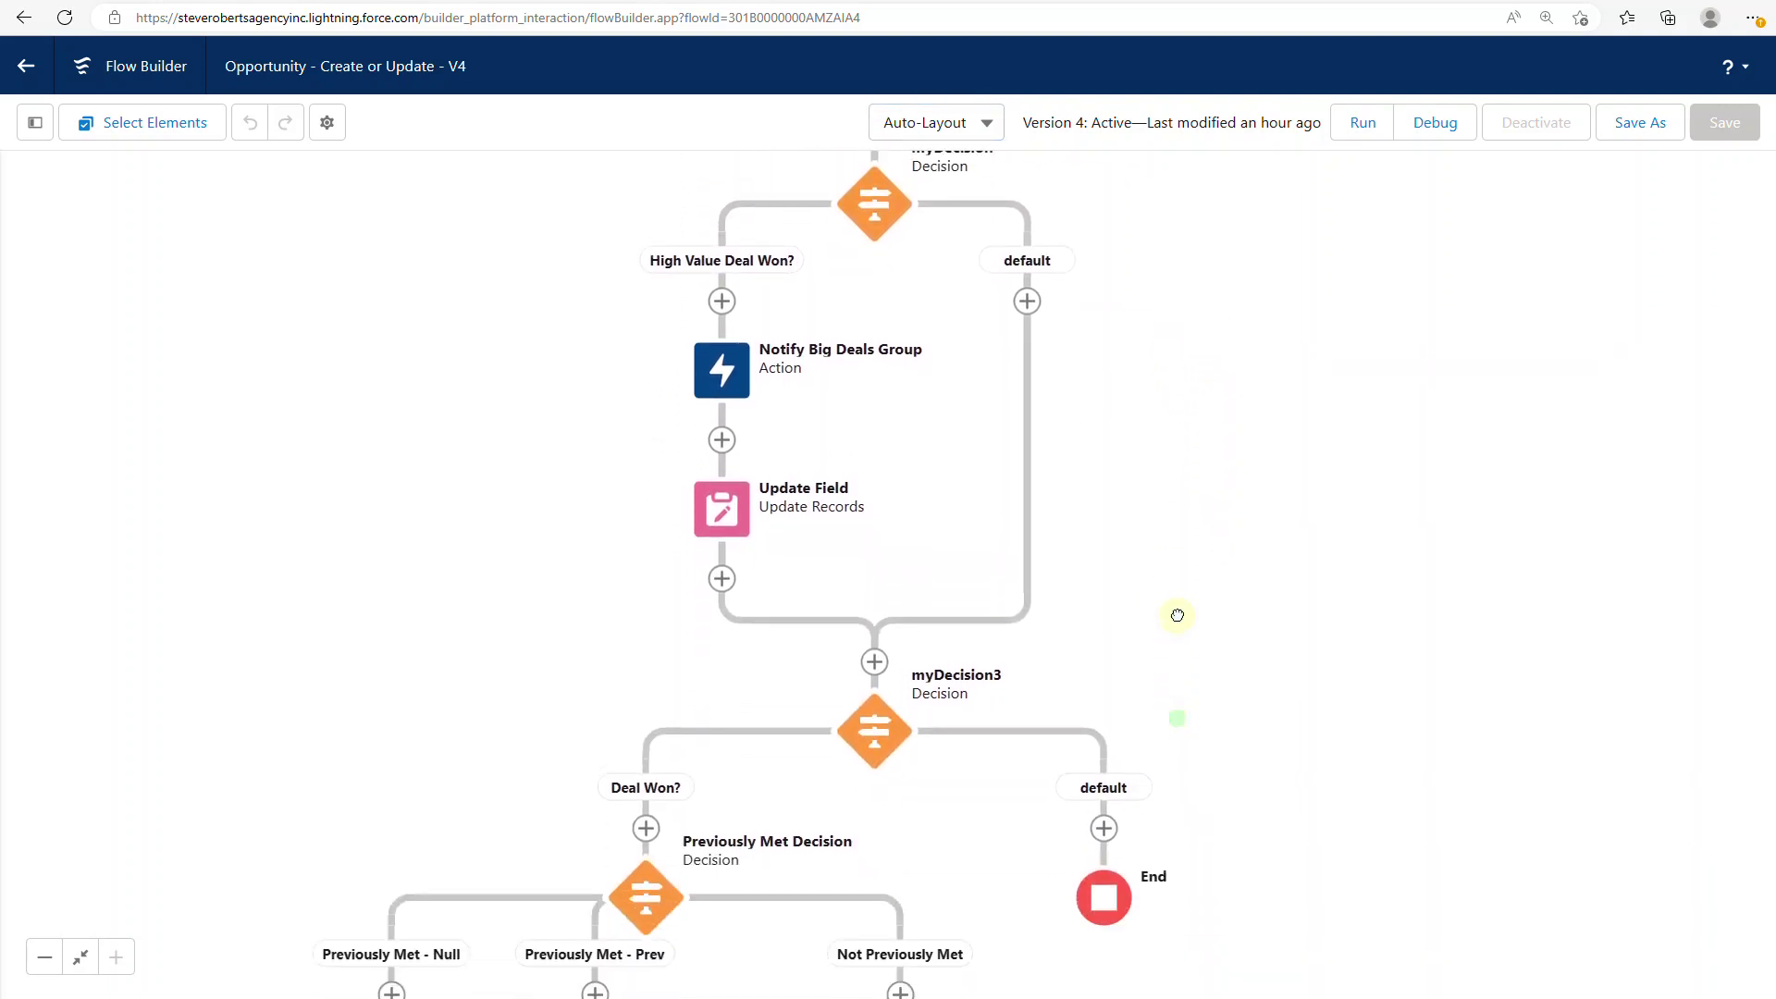
pyautogui.scroll(3, 1167, 481)
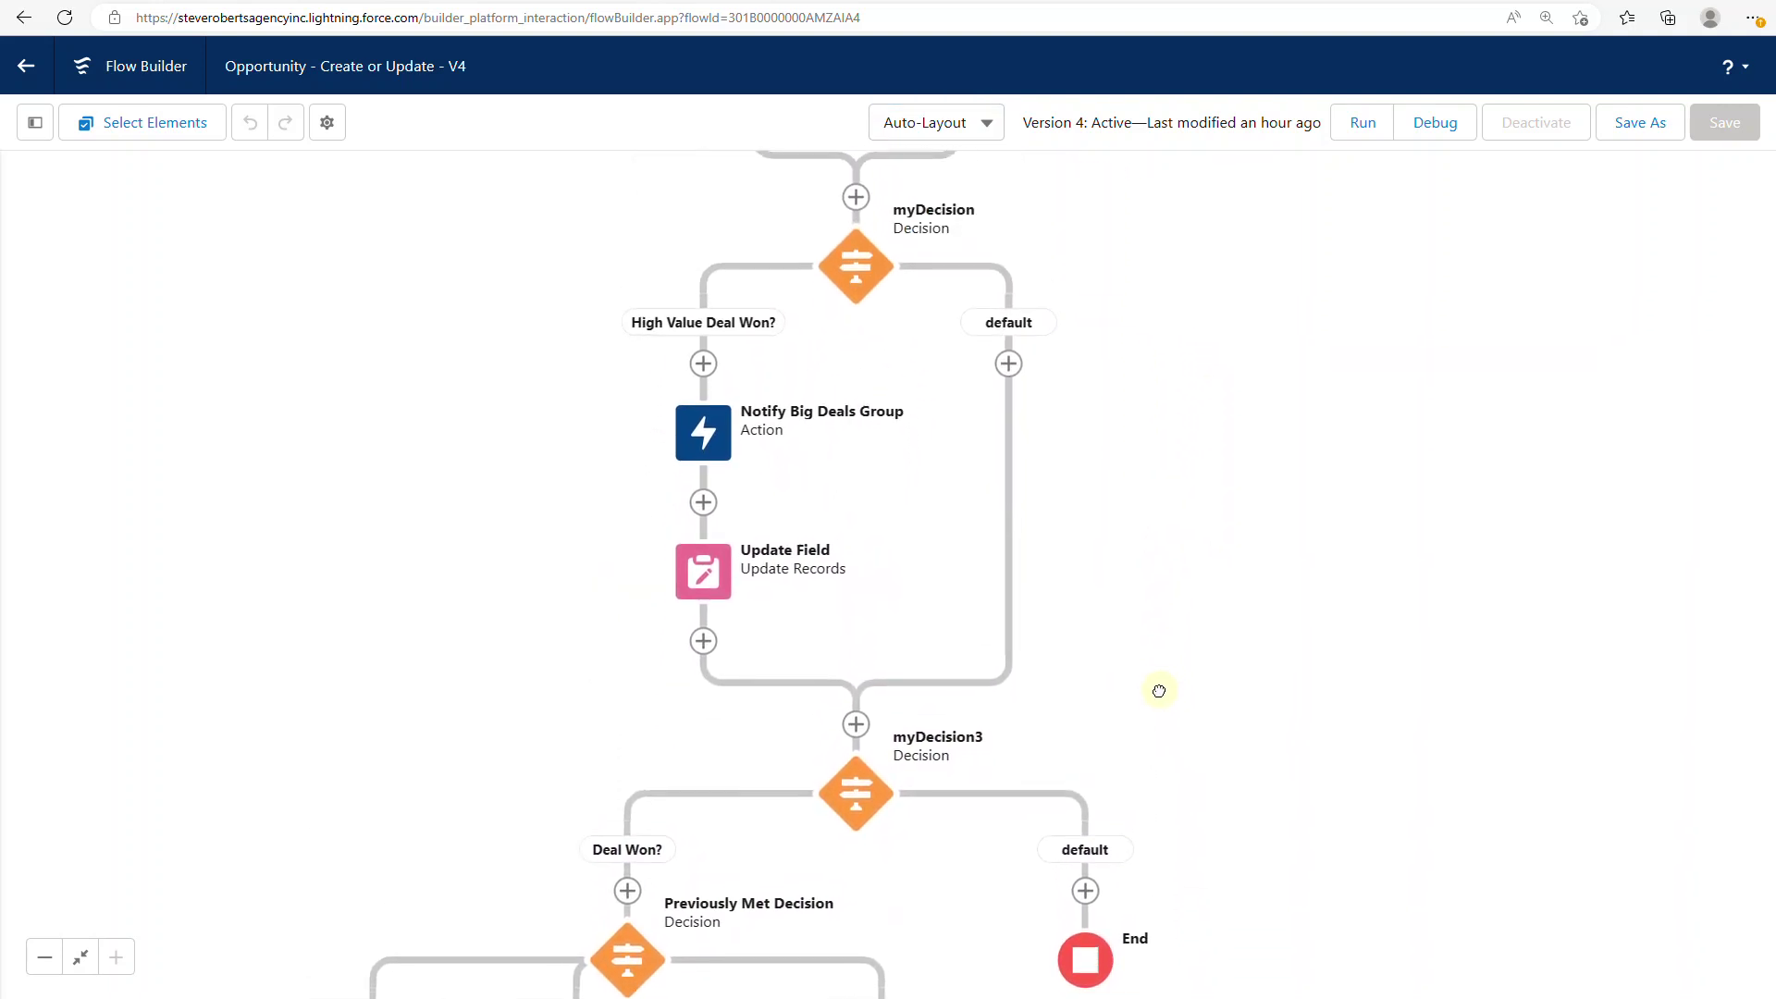
pyautogui.click(877, 324)
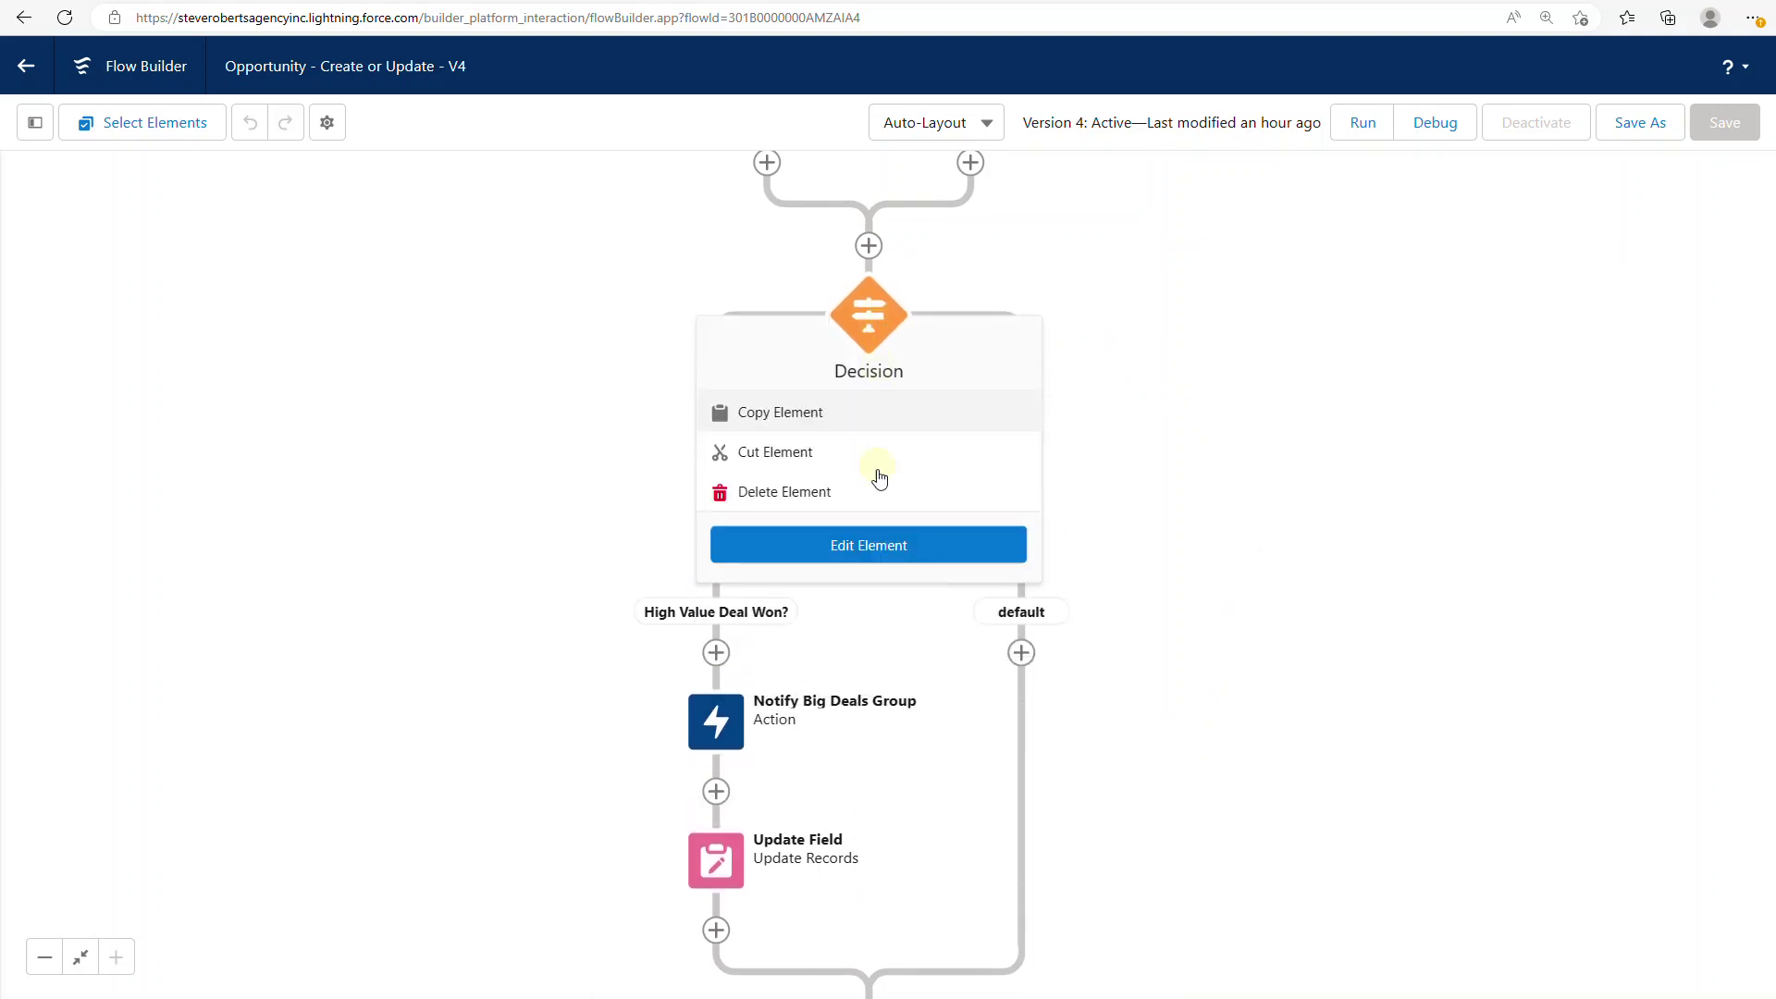
pyautogui.click(885, 539)
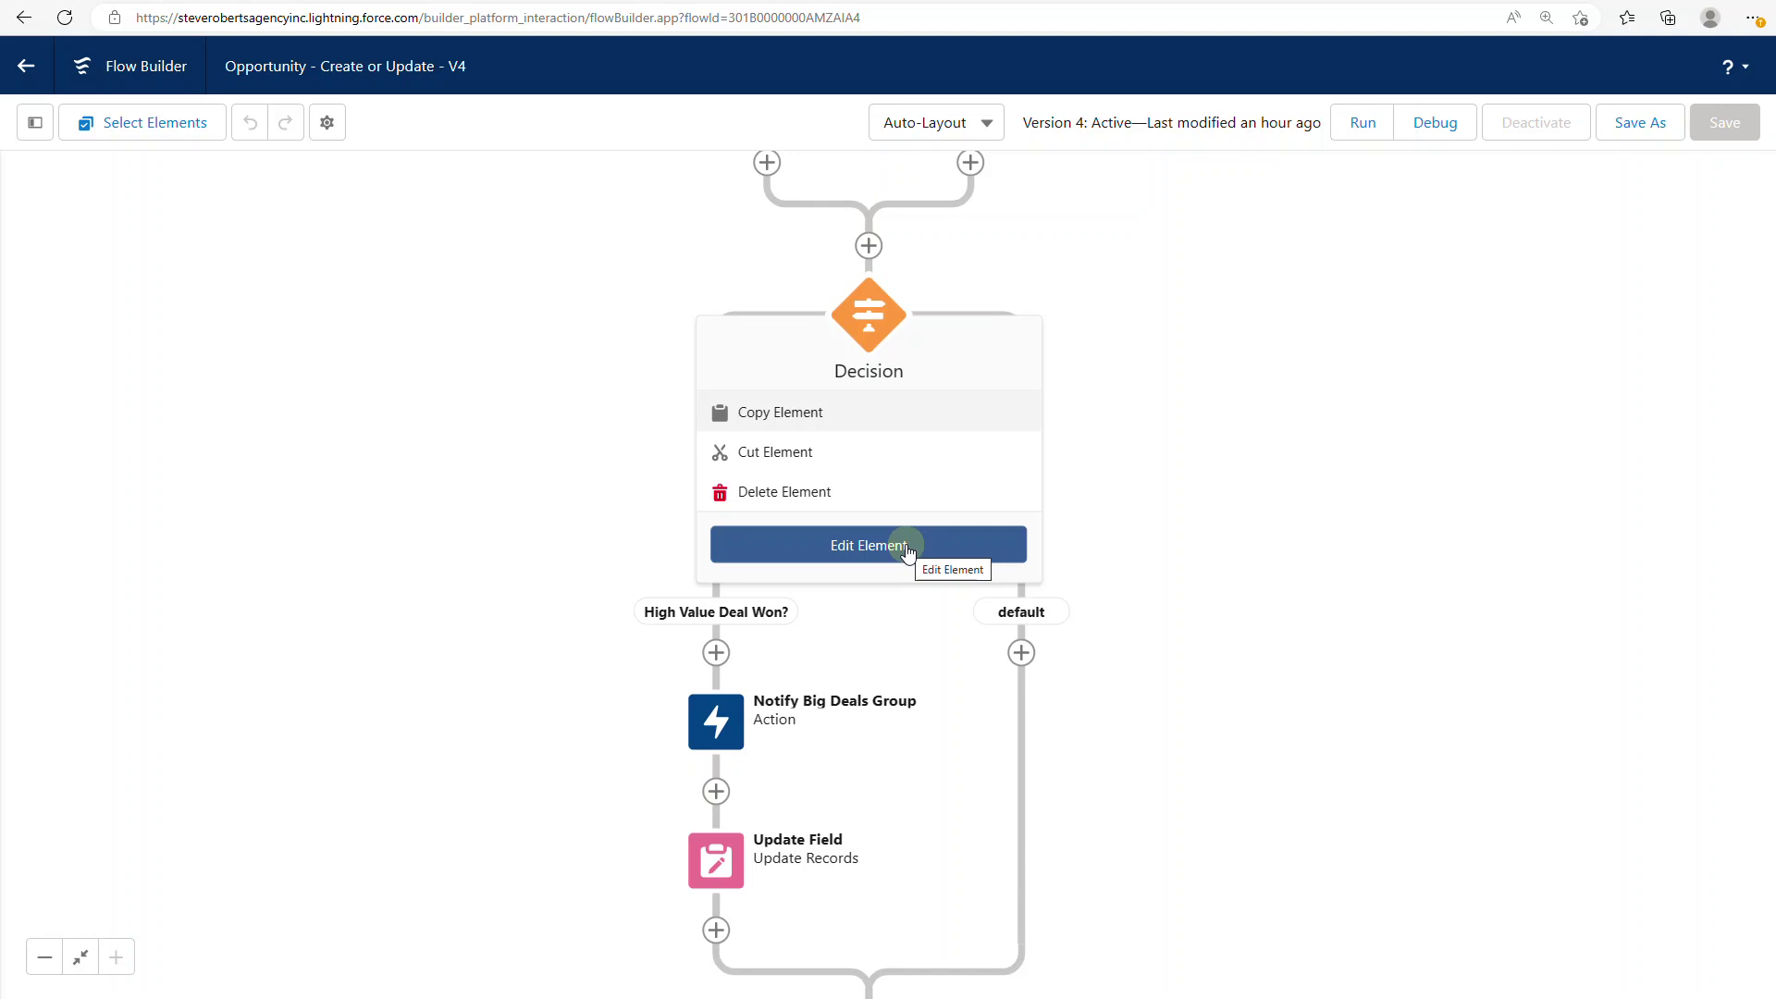
pyautogui.click(1306, 461)
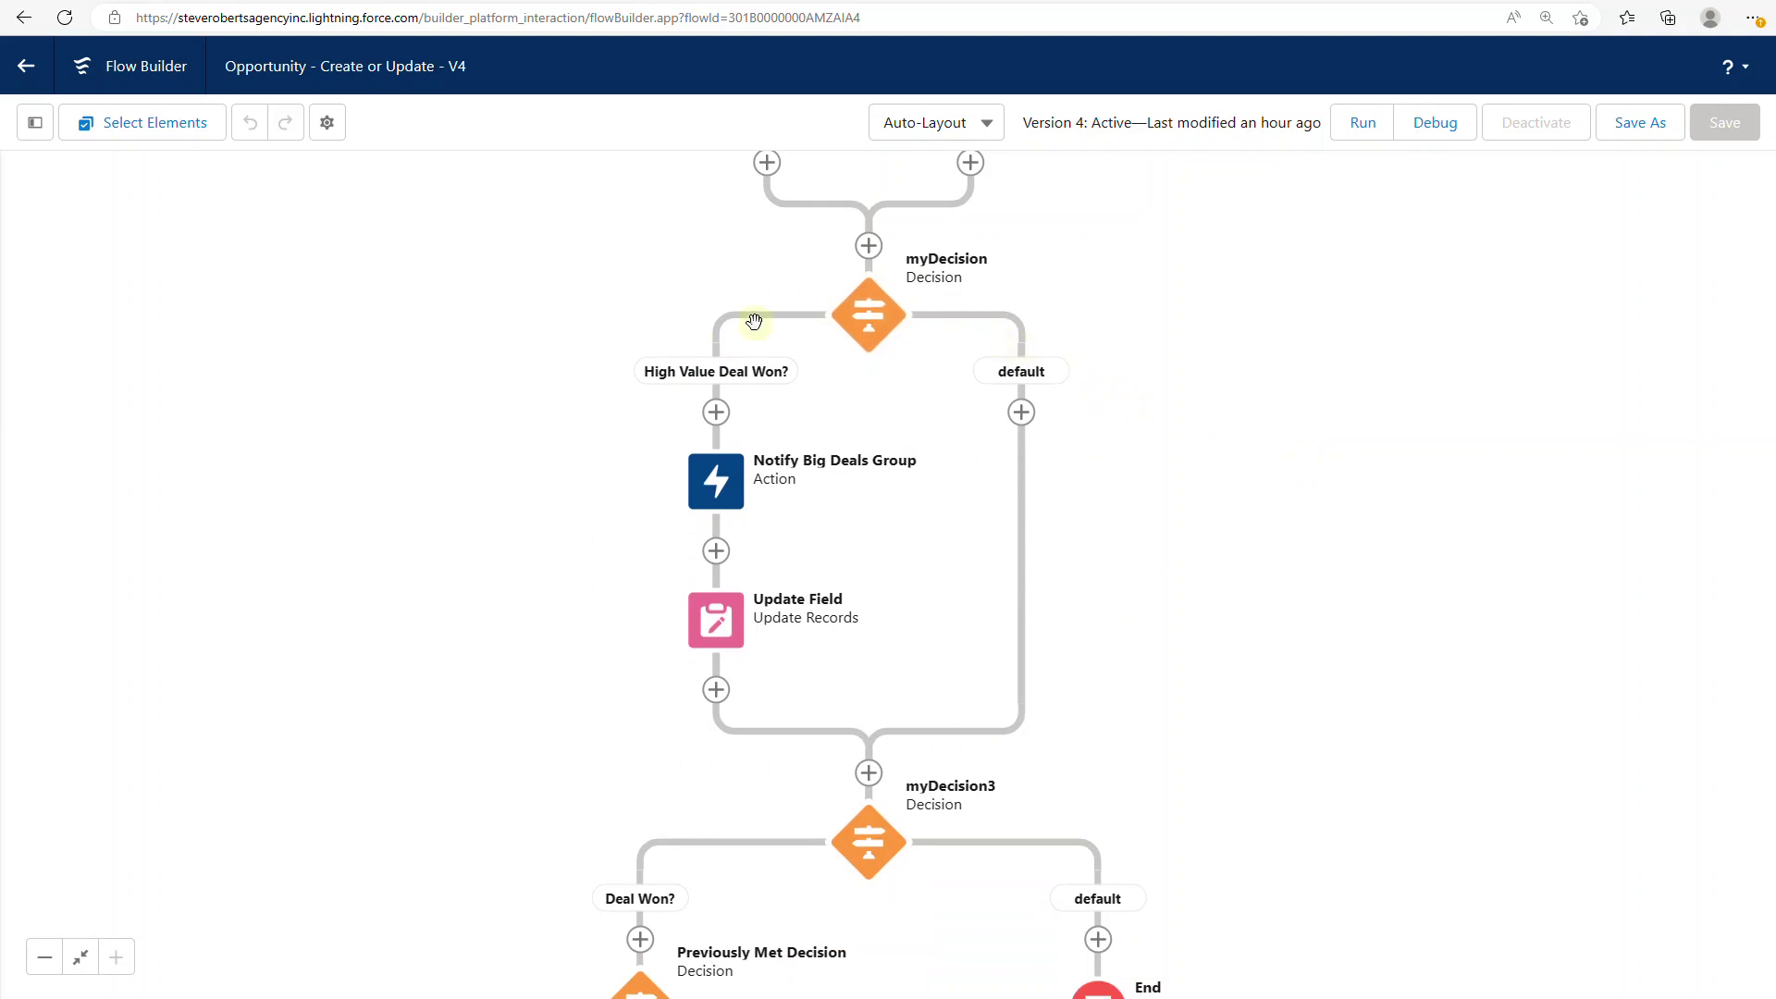
pyautogui.scroll(-4, 1244, 717)
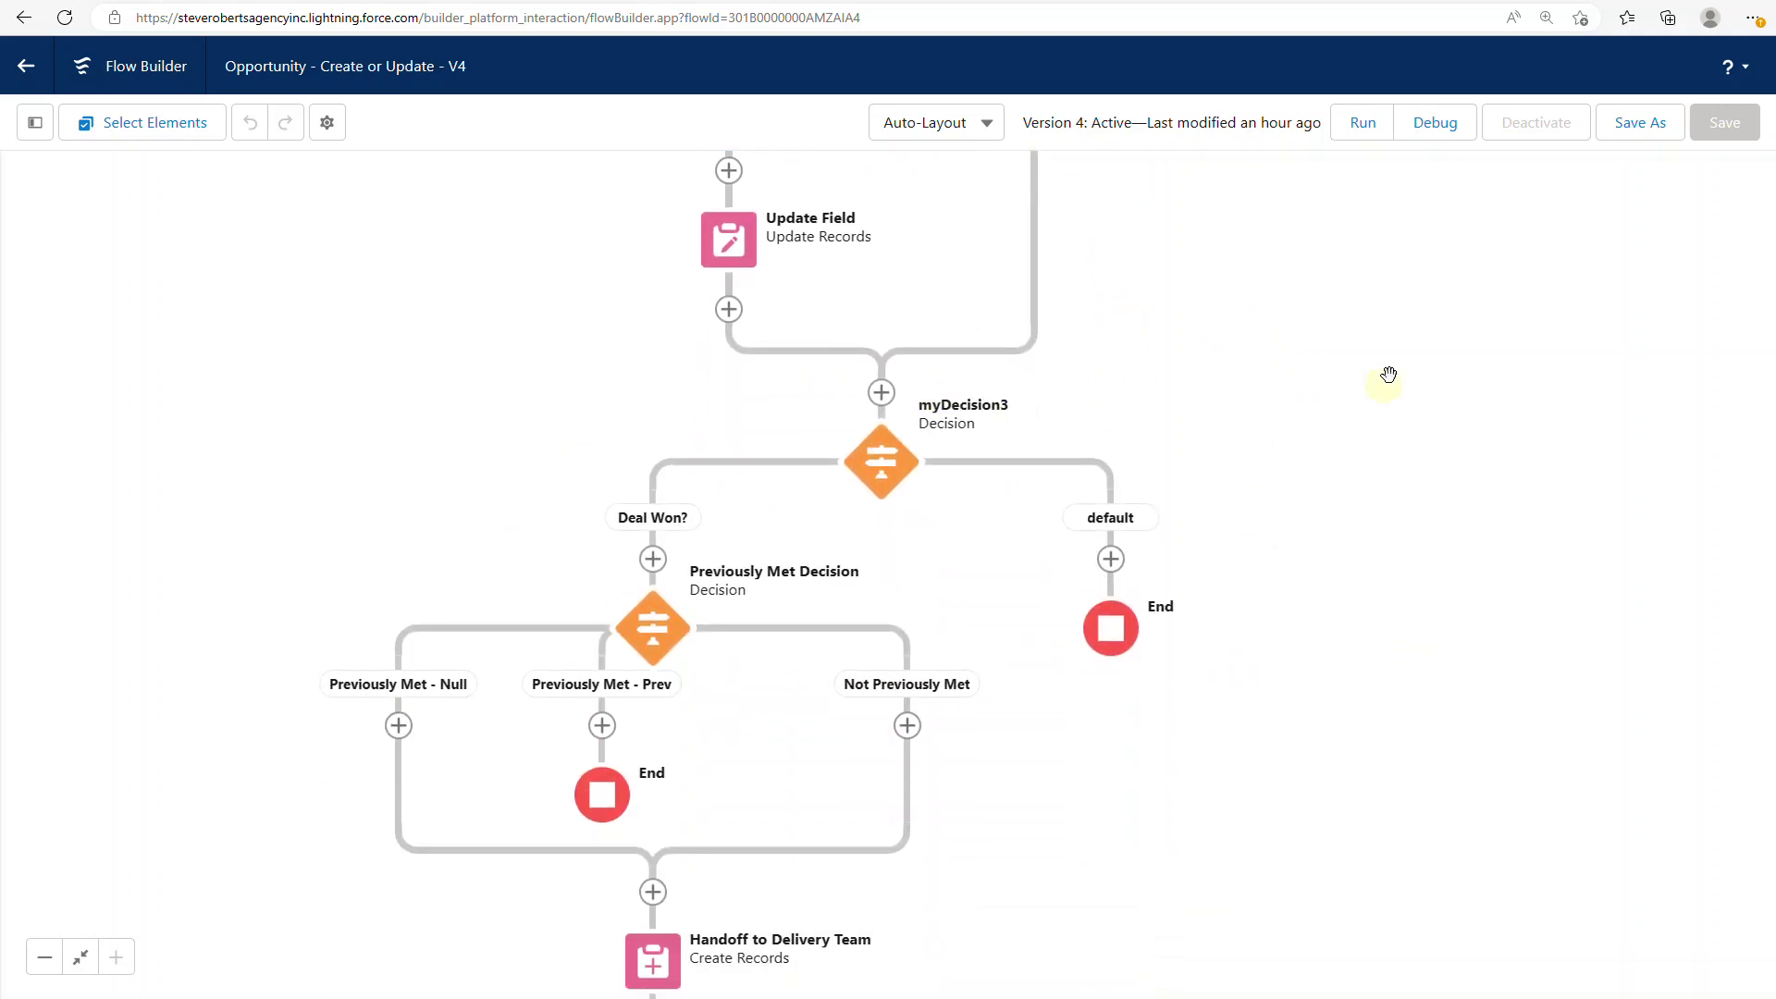
pyautogui.moveTo(1408, 298); pyautogui.dragTo(1395, 754)
pyautogui.click(867, 370)
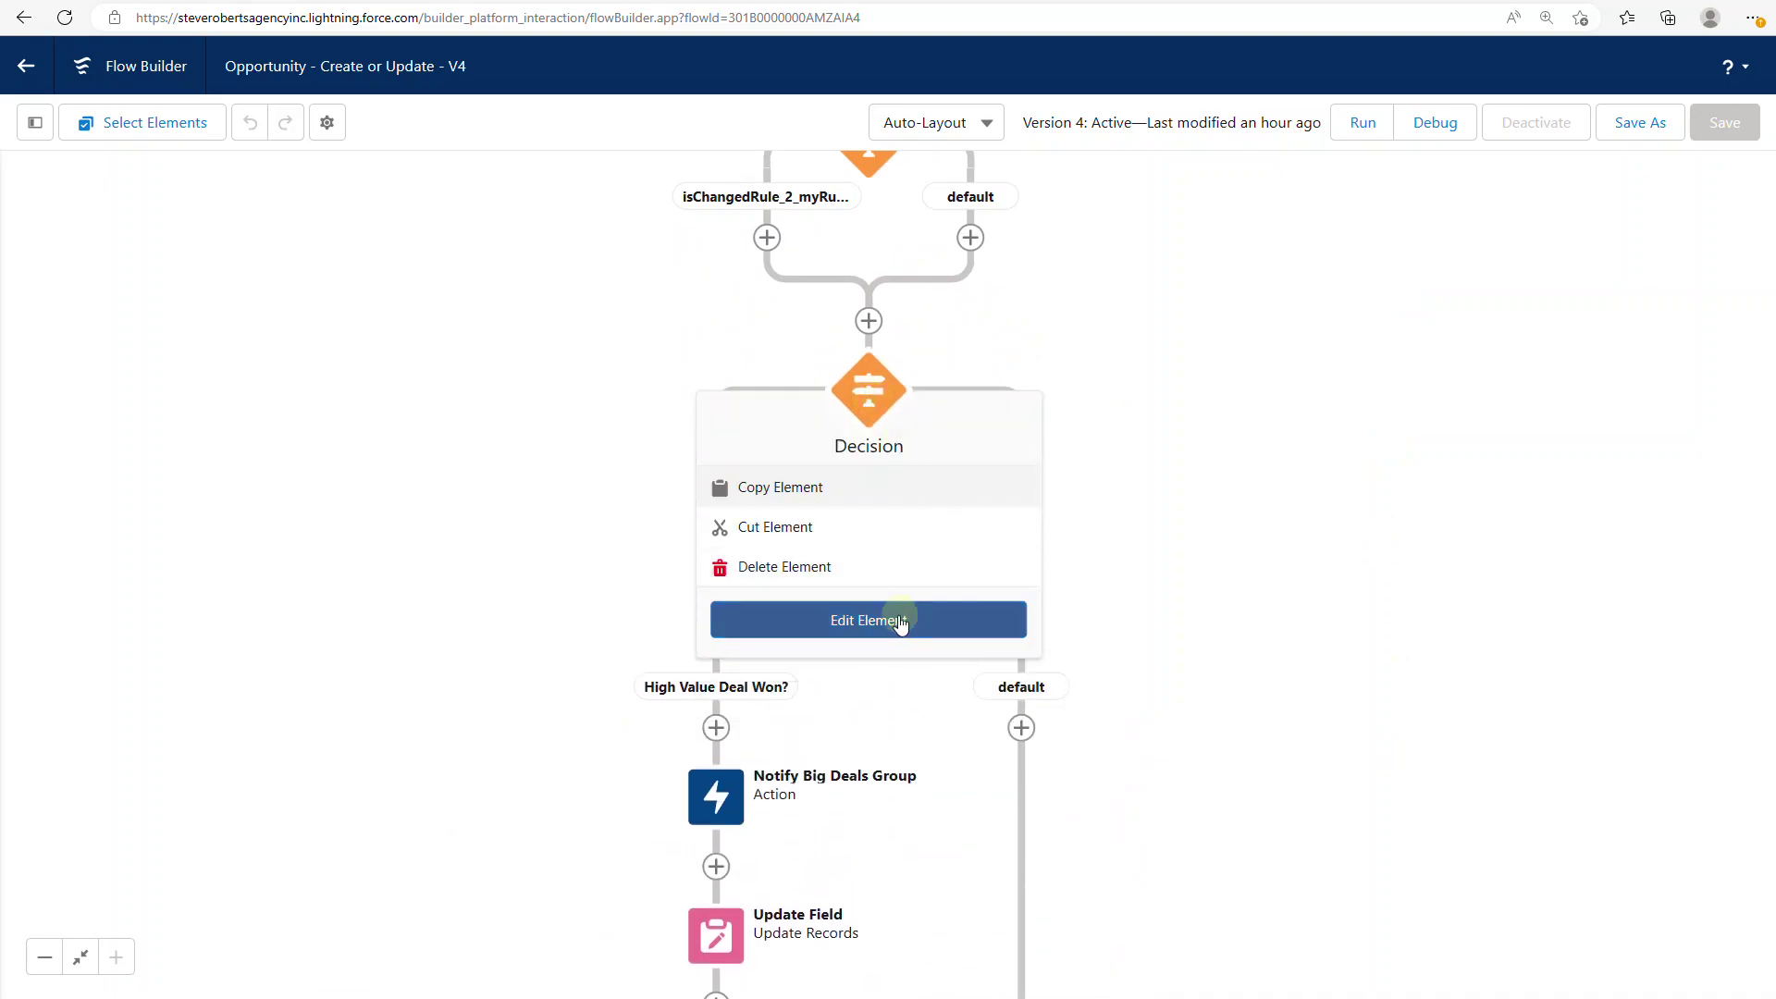
pyautogui.click(895, 618)
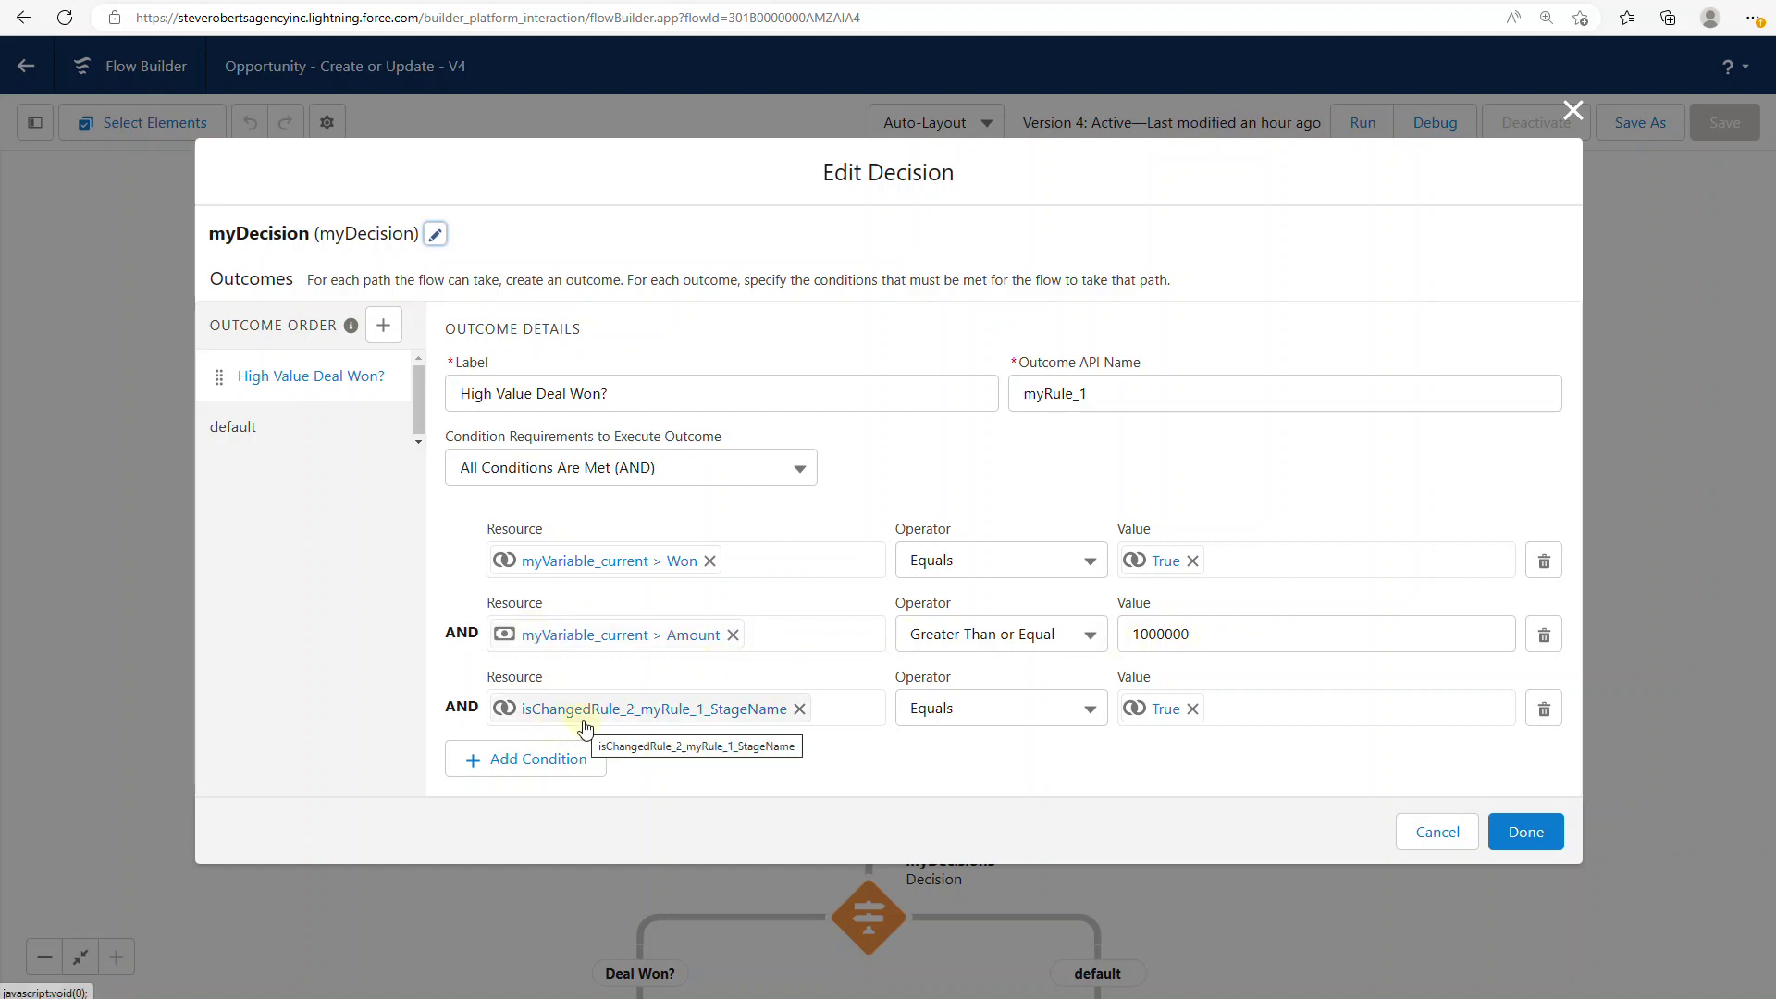
pyautogui.click(1410, 835)
# Examine the settings of the Notify Big Deals Group action and the Update Field element, closing each without changes.
pyautogui.scroll(-2, 1126, 629)
pyautogui.click(703, 413)
pyautogui.click(726, 698)
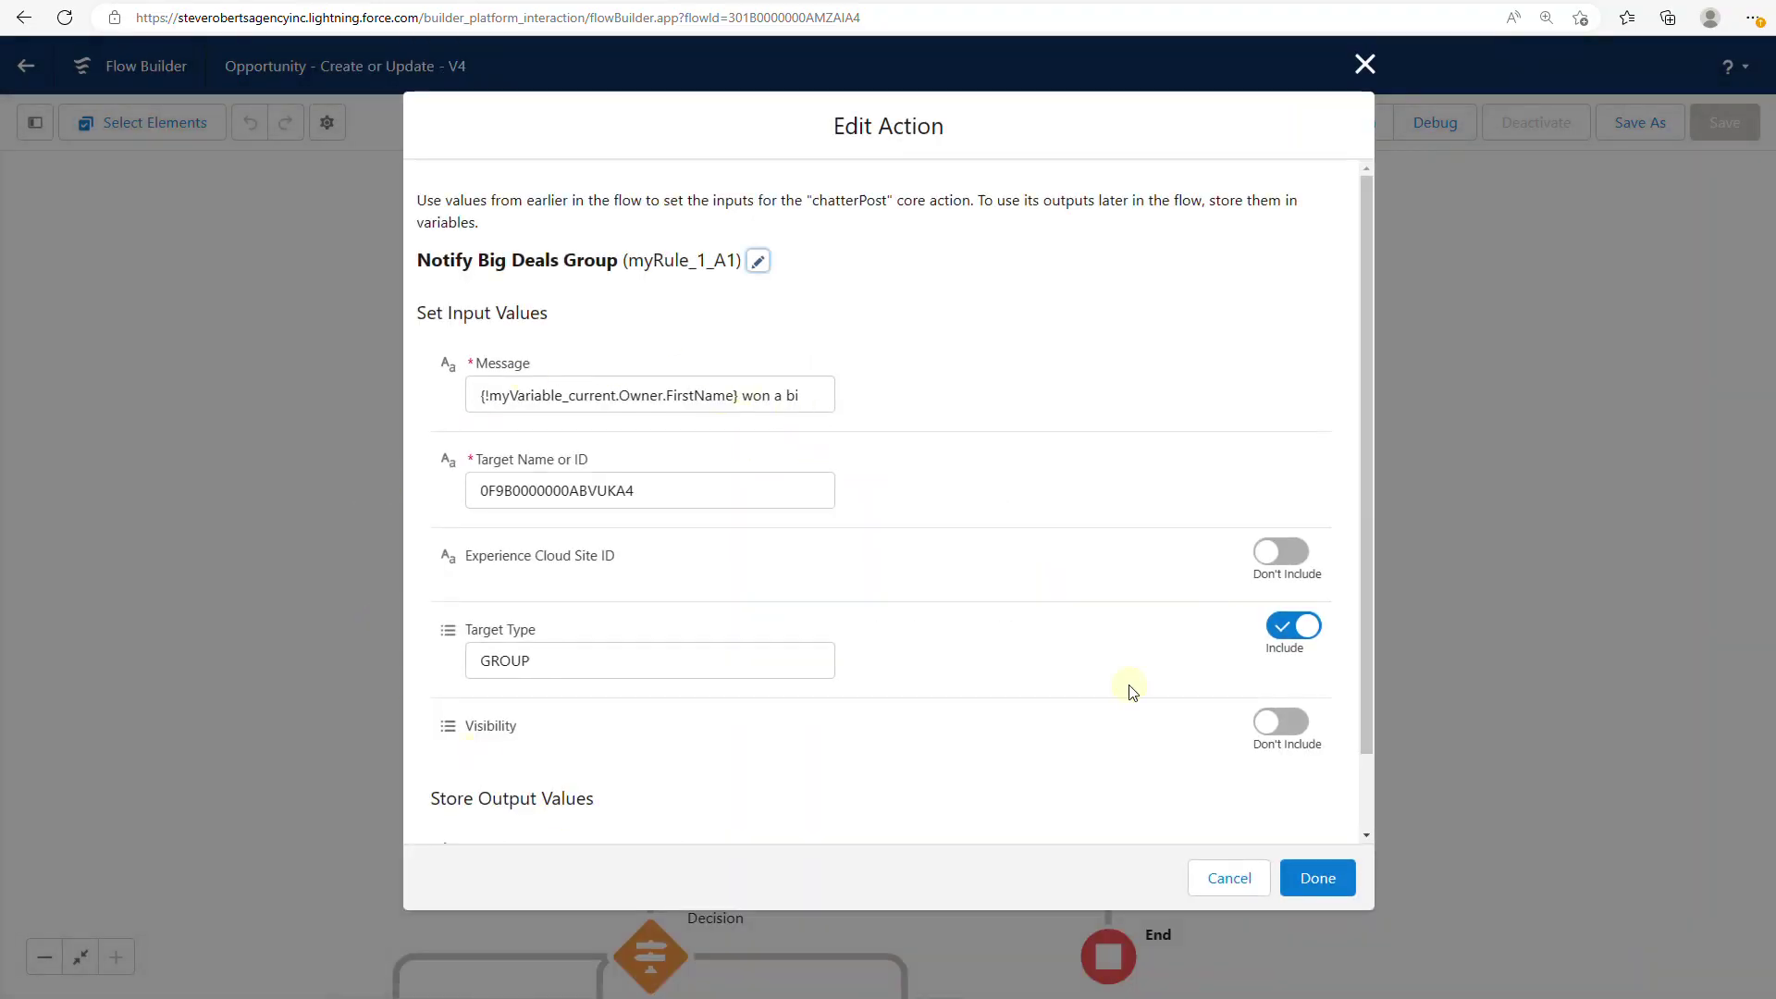
pyautogui.click(1218, 862)
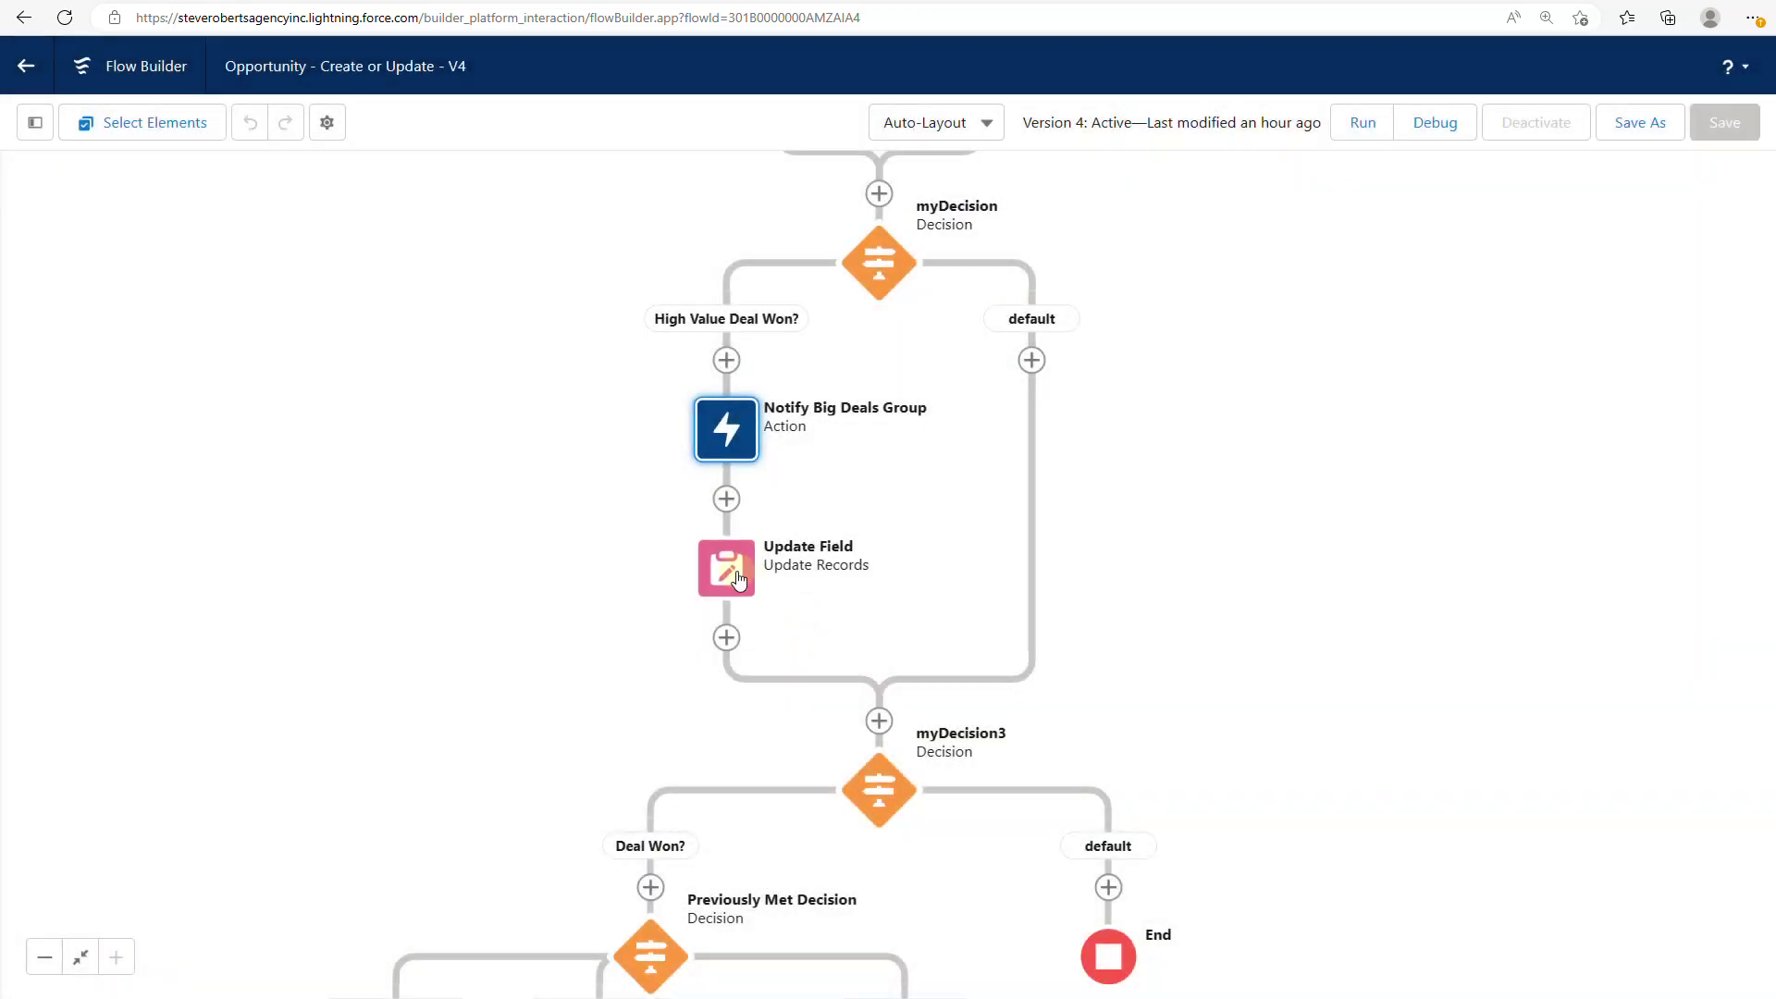
pyautogui.click(727, 568)
pyautogui.click(725, 837)
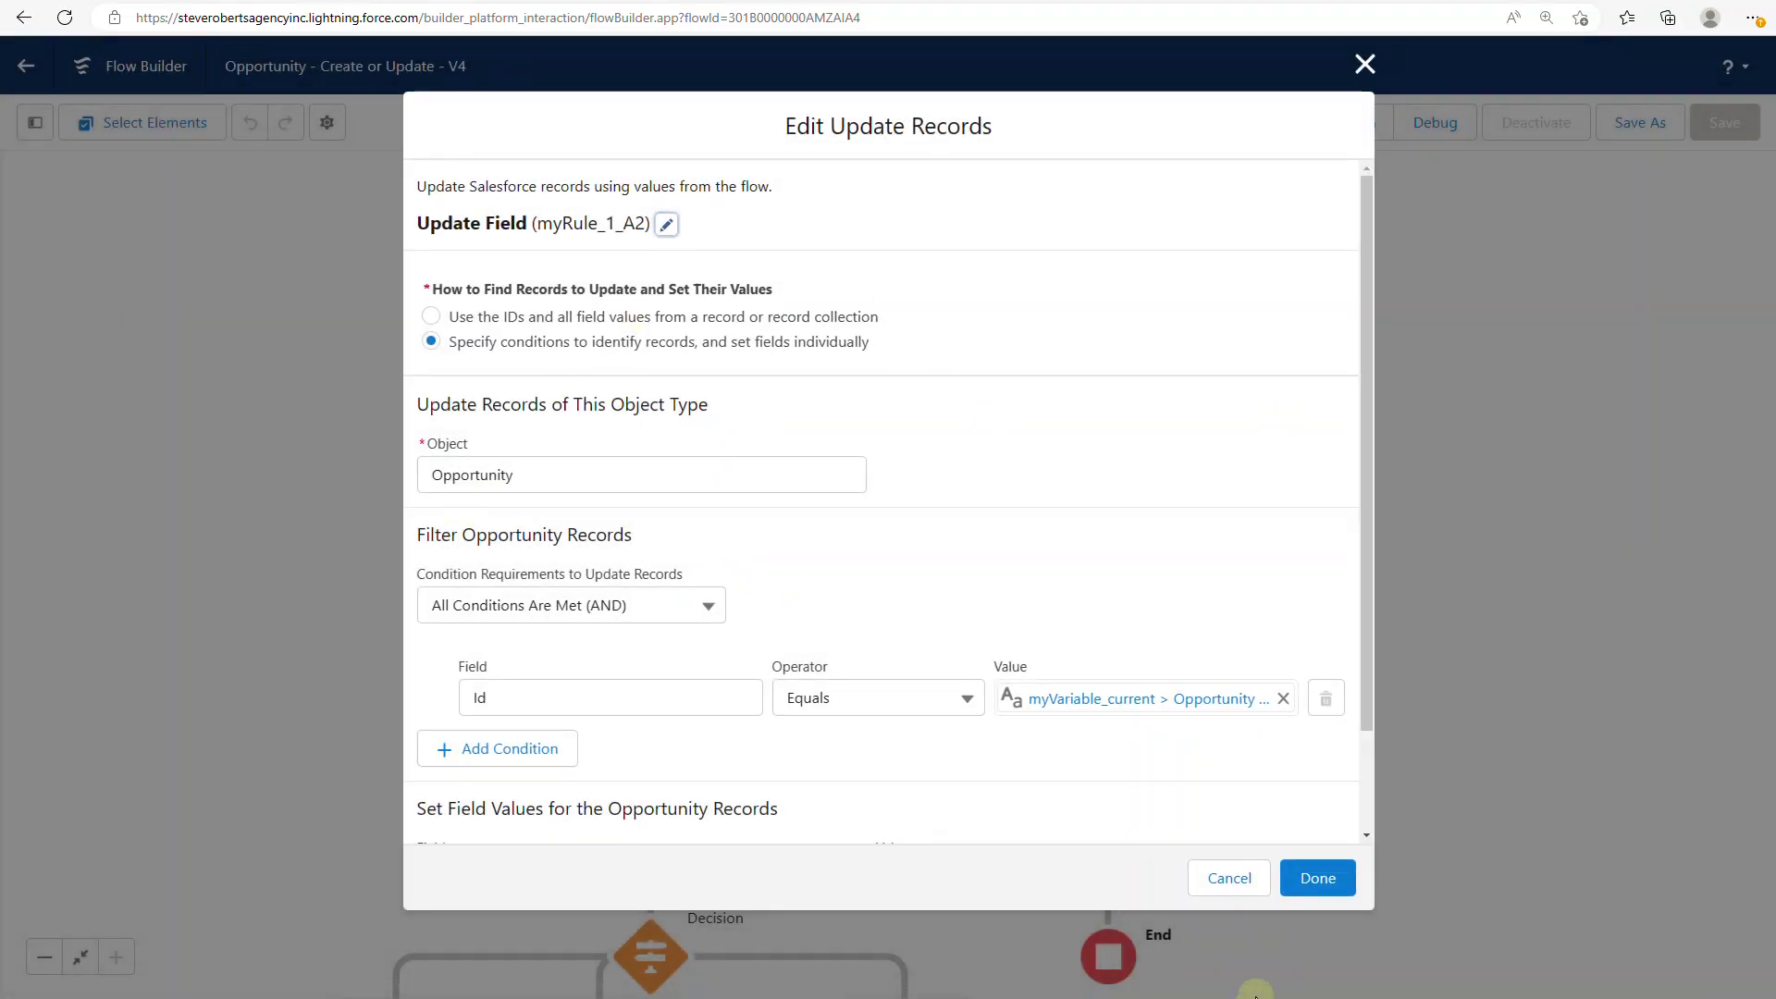
pyautogui.click(1237, 881)
# Examine the condition of the Deal Won? outcome in the myDecision3 element and close it without changes.
pyautogui.scroll(-5, 1261, 694)
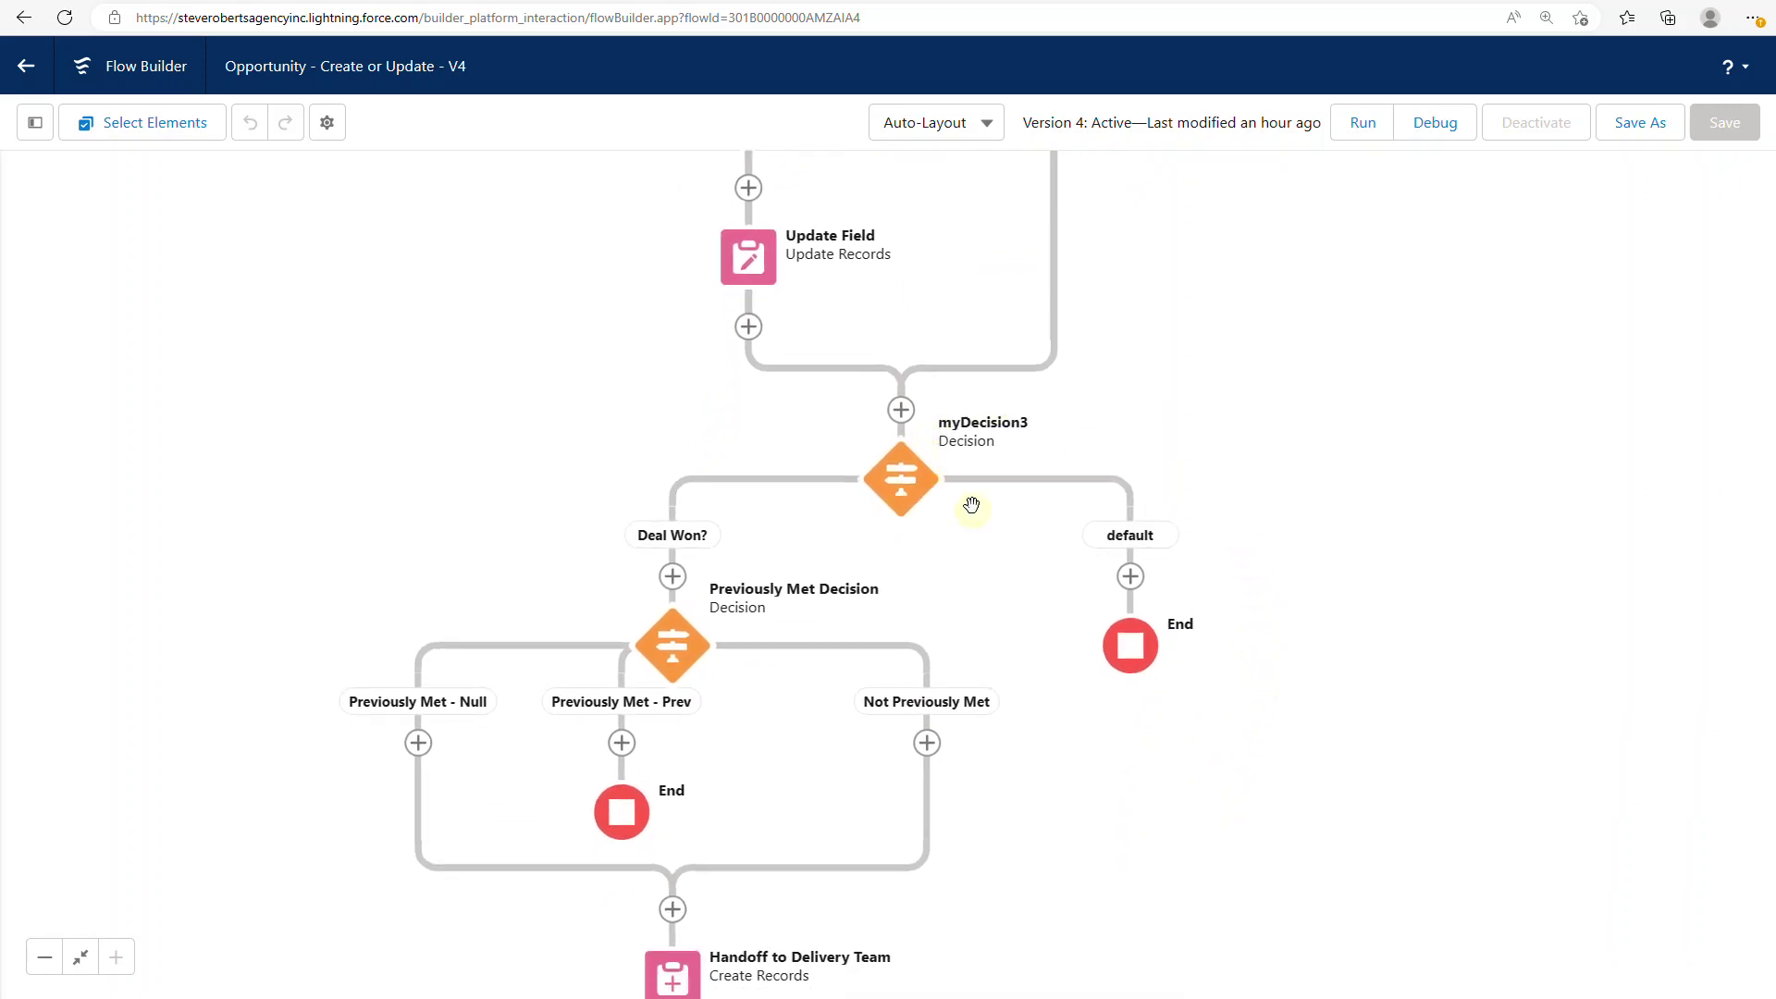
pyautogui.click(924, 500)
pyautogui.doubleClick(923, 503)
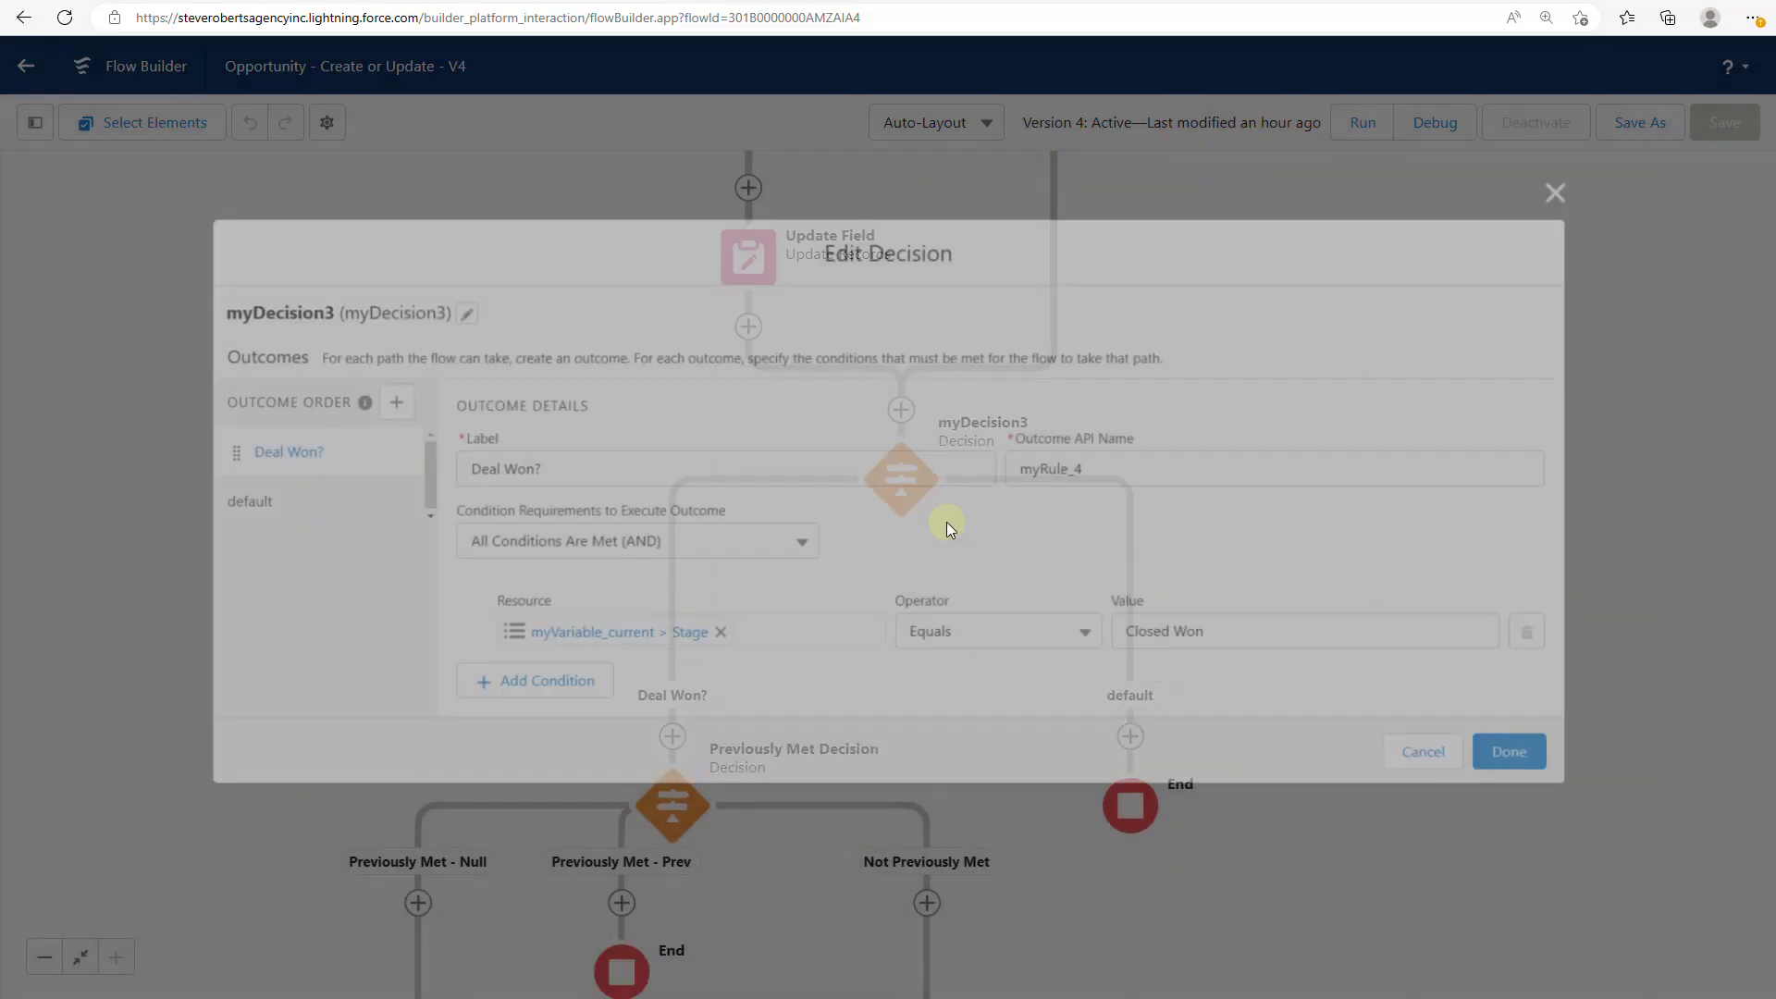
pyautogui.click(1432, 764)
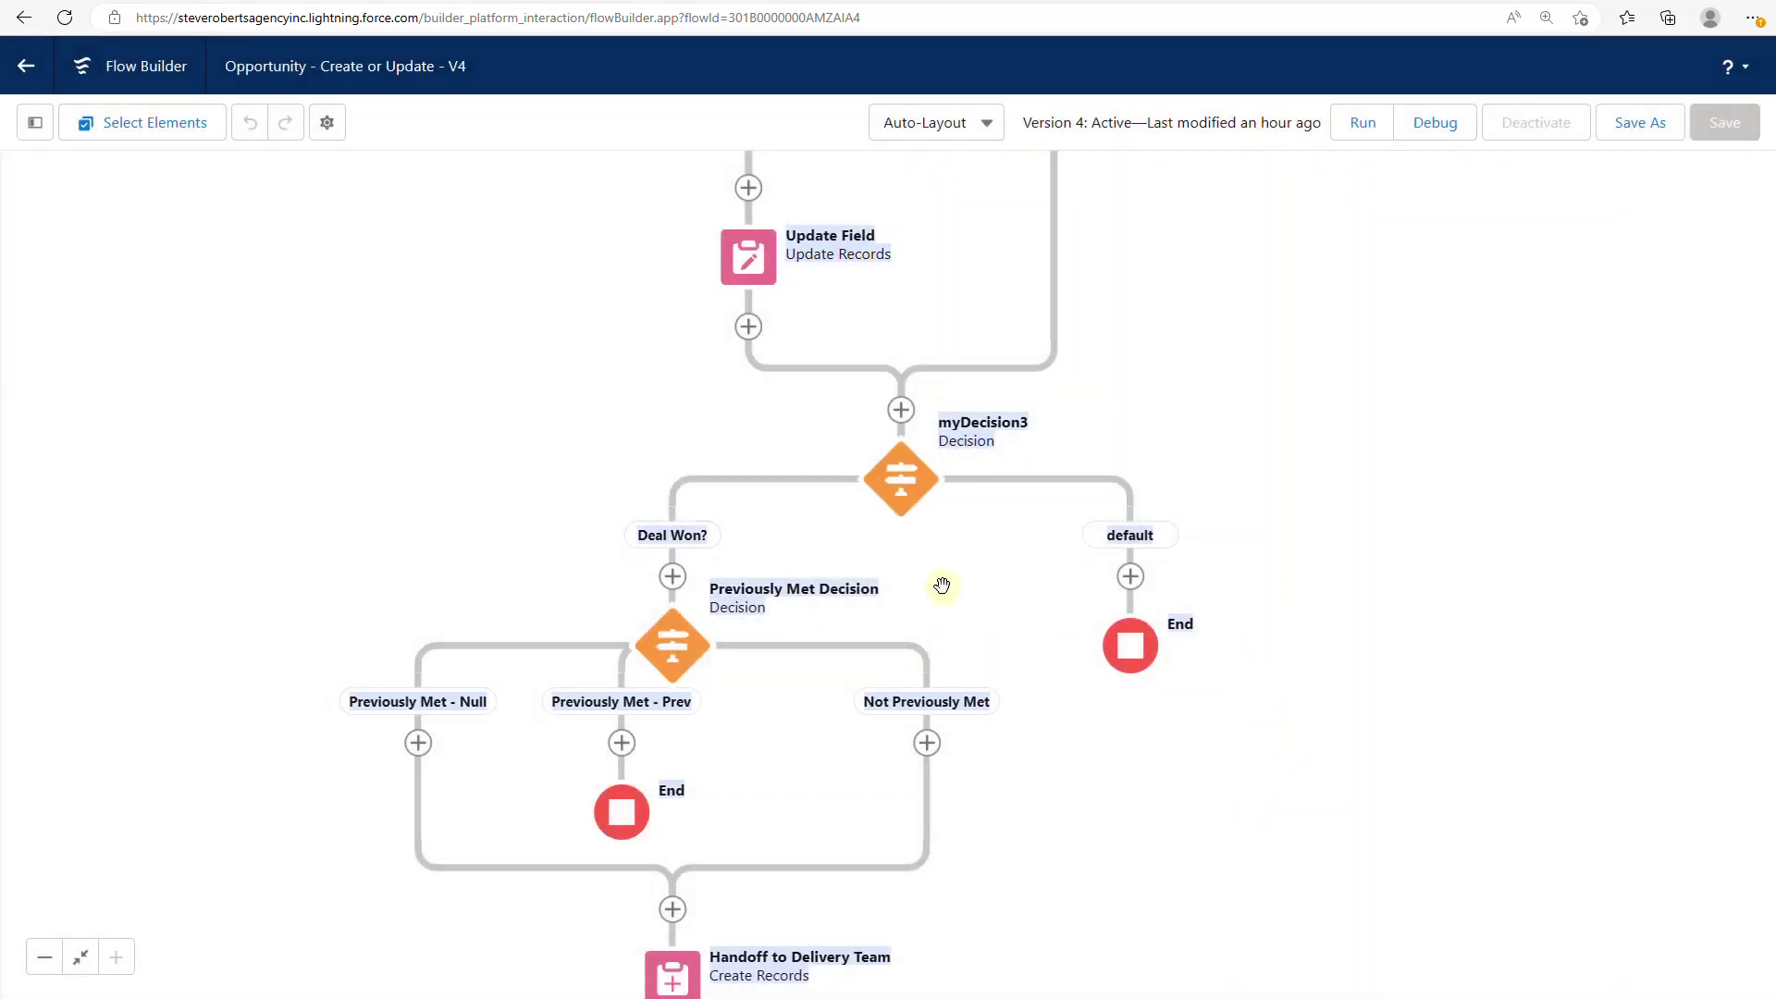
pyautogui.click(941, 585)
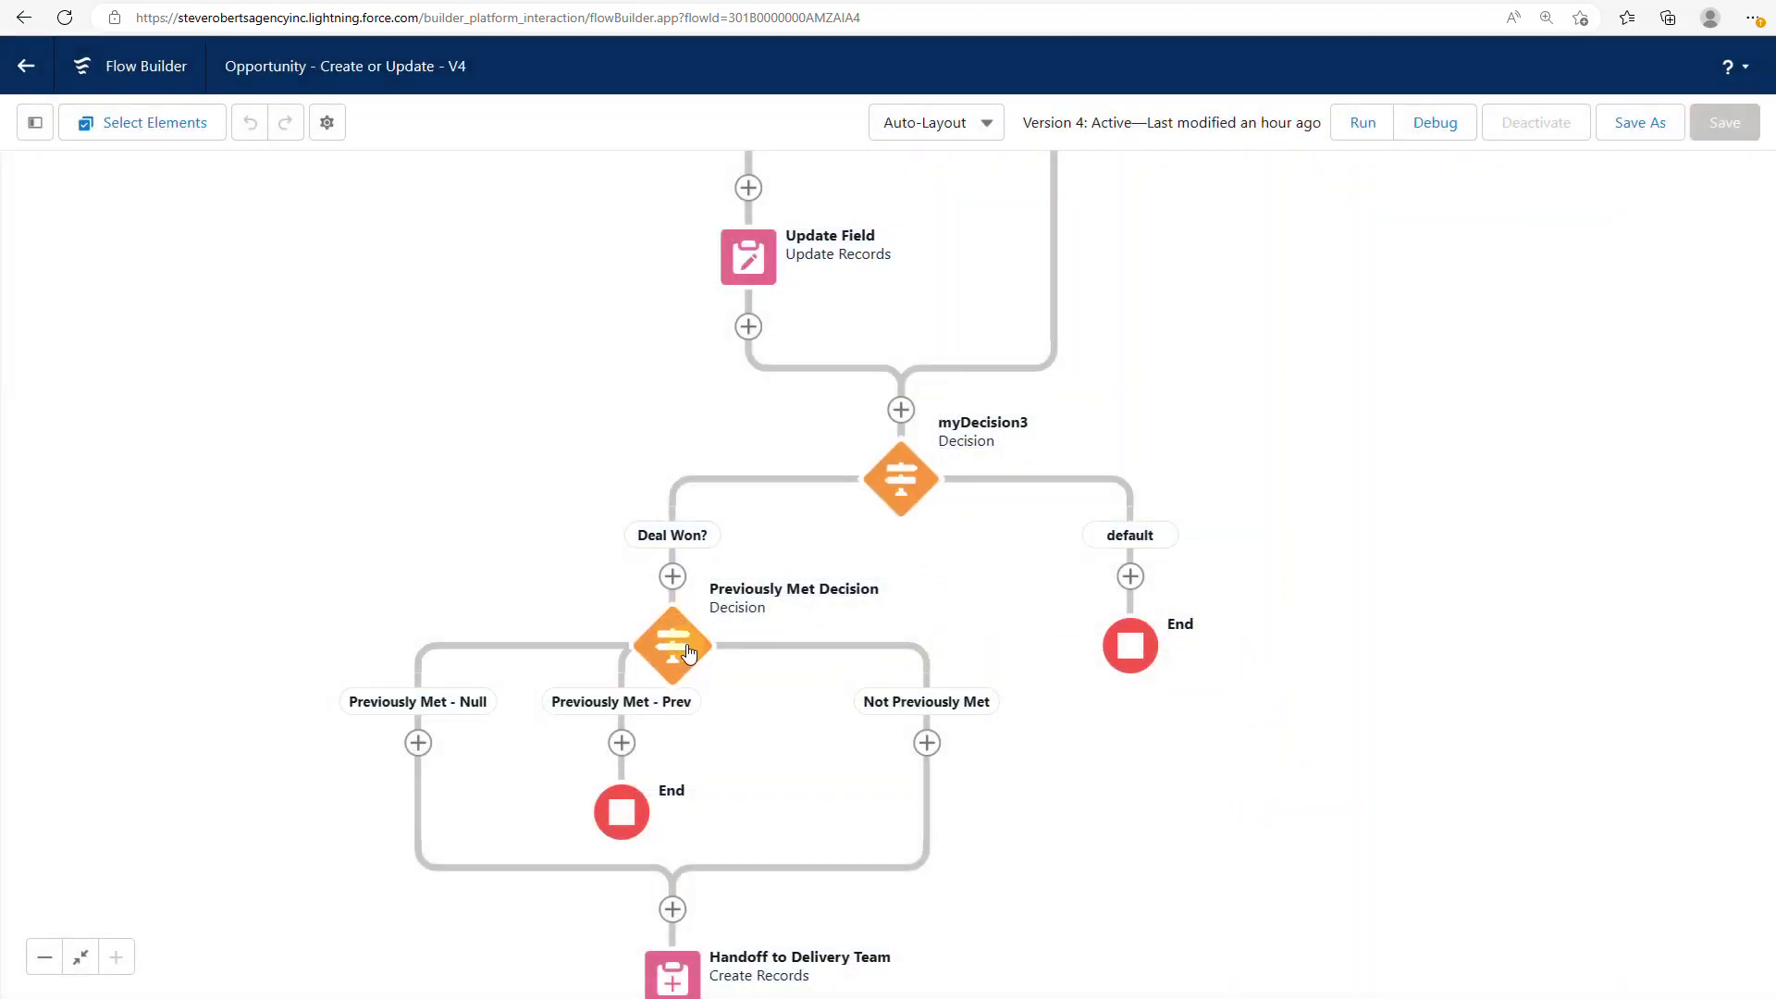
# Examine the Task field values in the Handoff to Delivery Team element, cancel it, and look back over the flow from Start.
pyautogui.scroll(-3, 1000, 680)
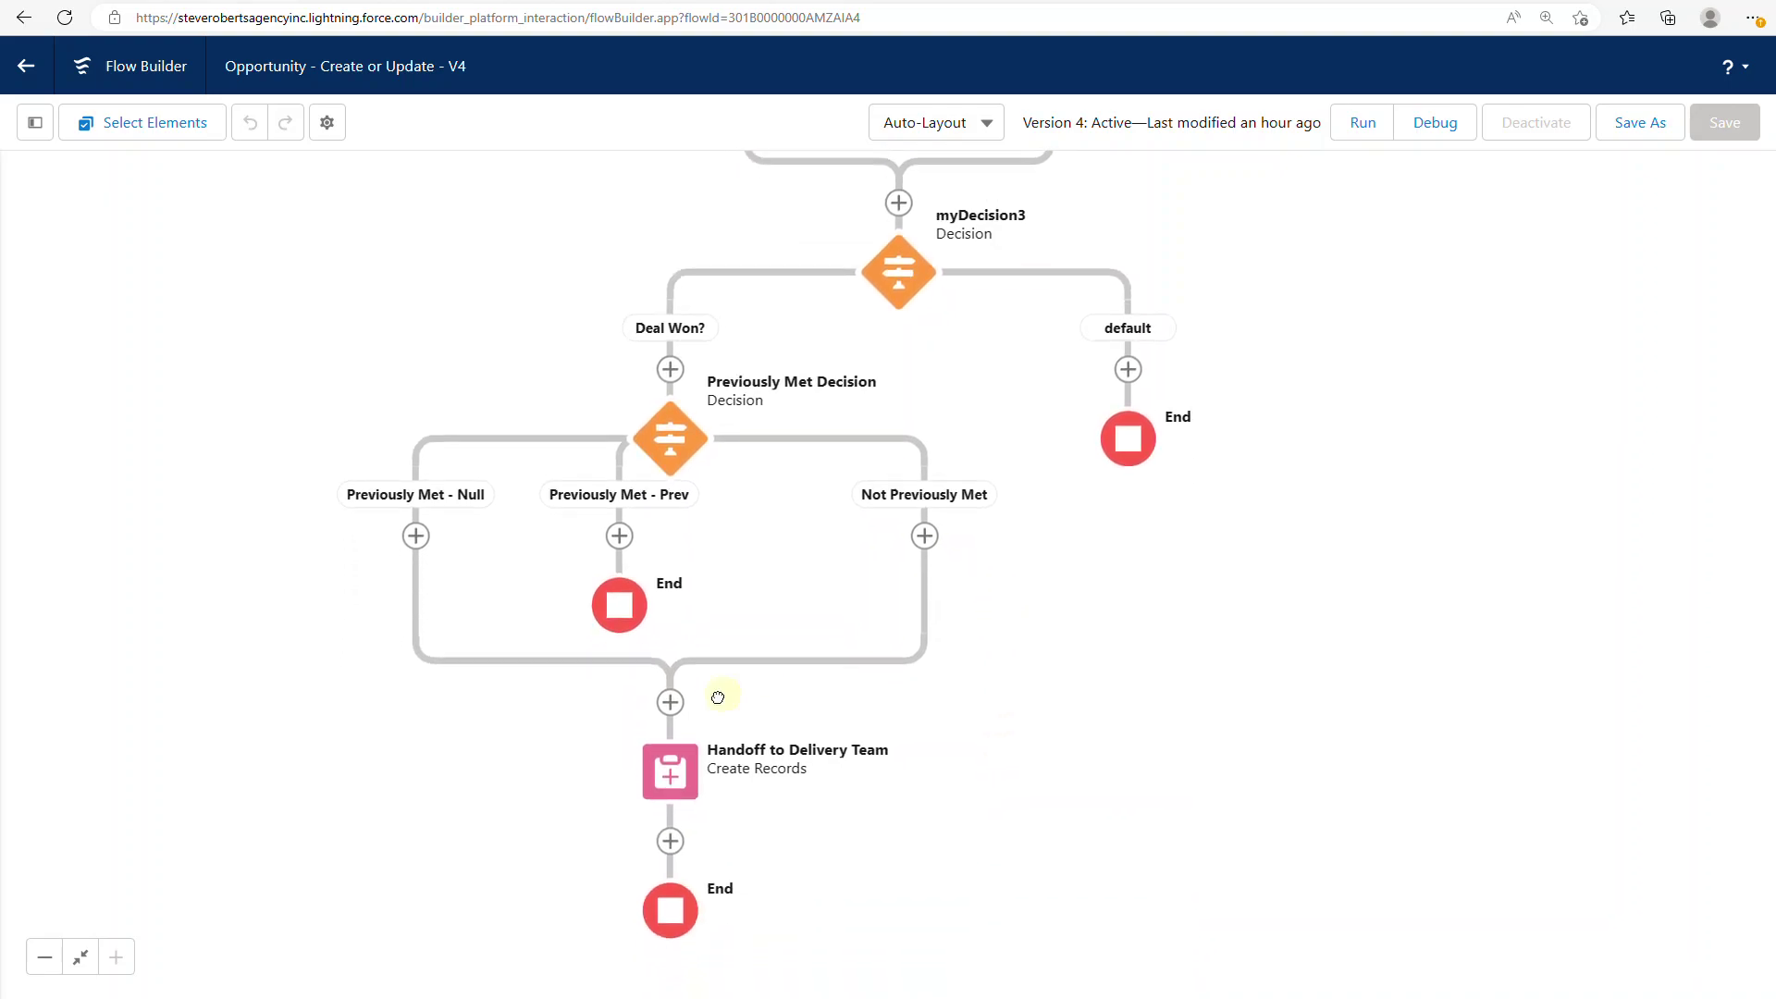
pyautogui.doubleClick(685, 777)
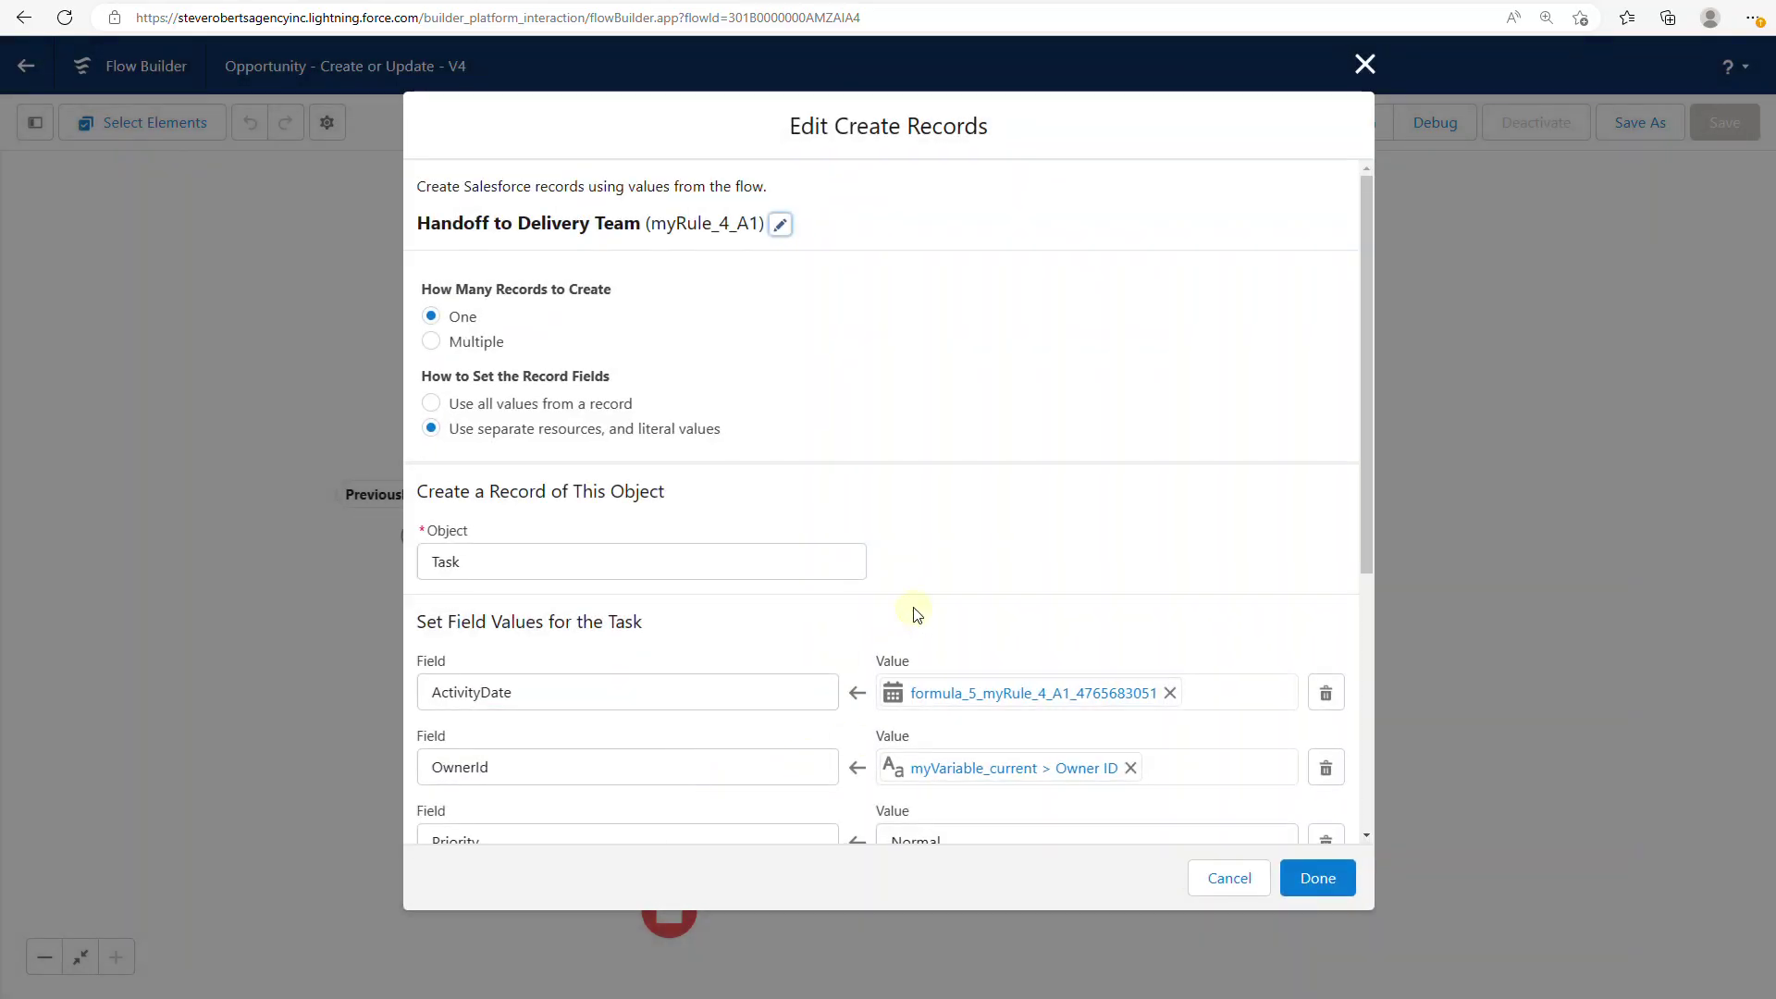
pyautogui.scroll(-4, 916, 615)
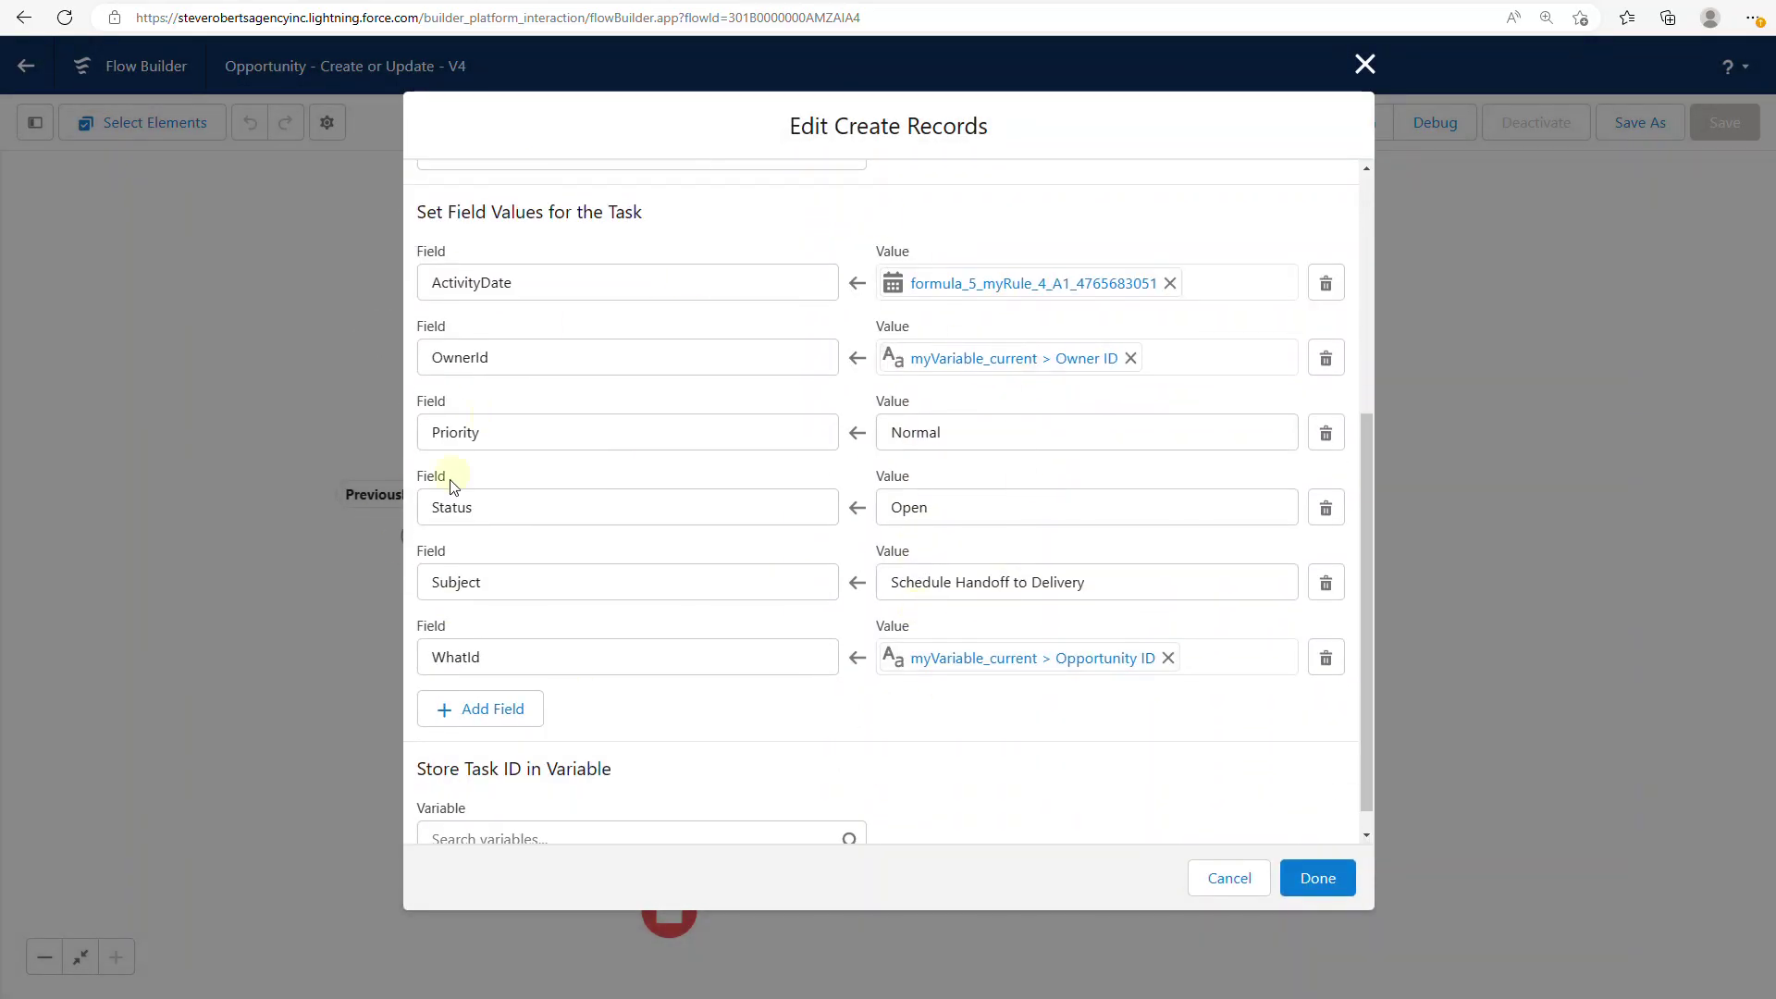
pyautogui.click(1207, 876)
pyautogui.moveTo(1243, 242); pyautogui.dragTo(1260, 336)
pyautogui.scroll(8, 1276, 370)
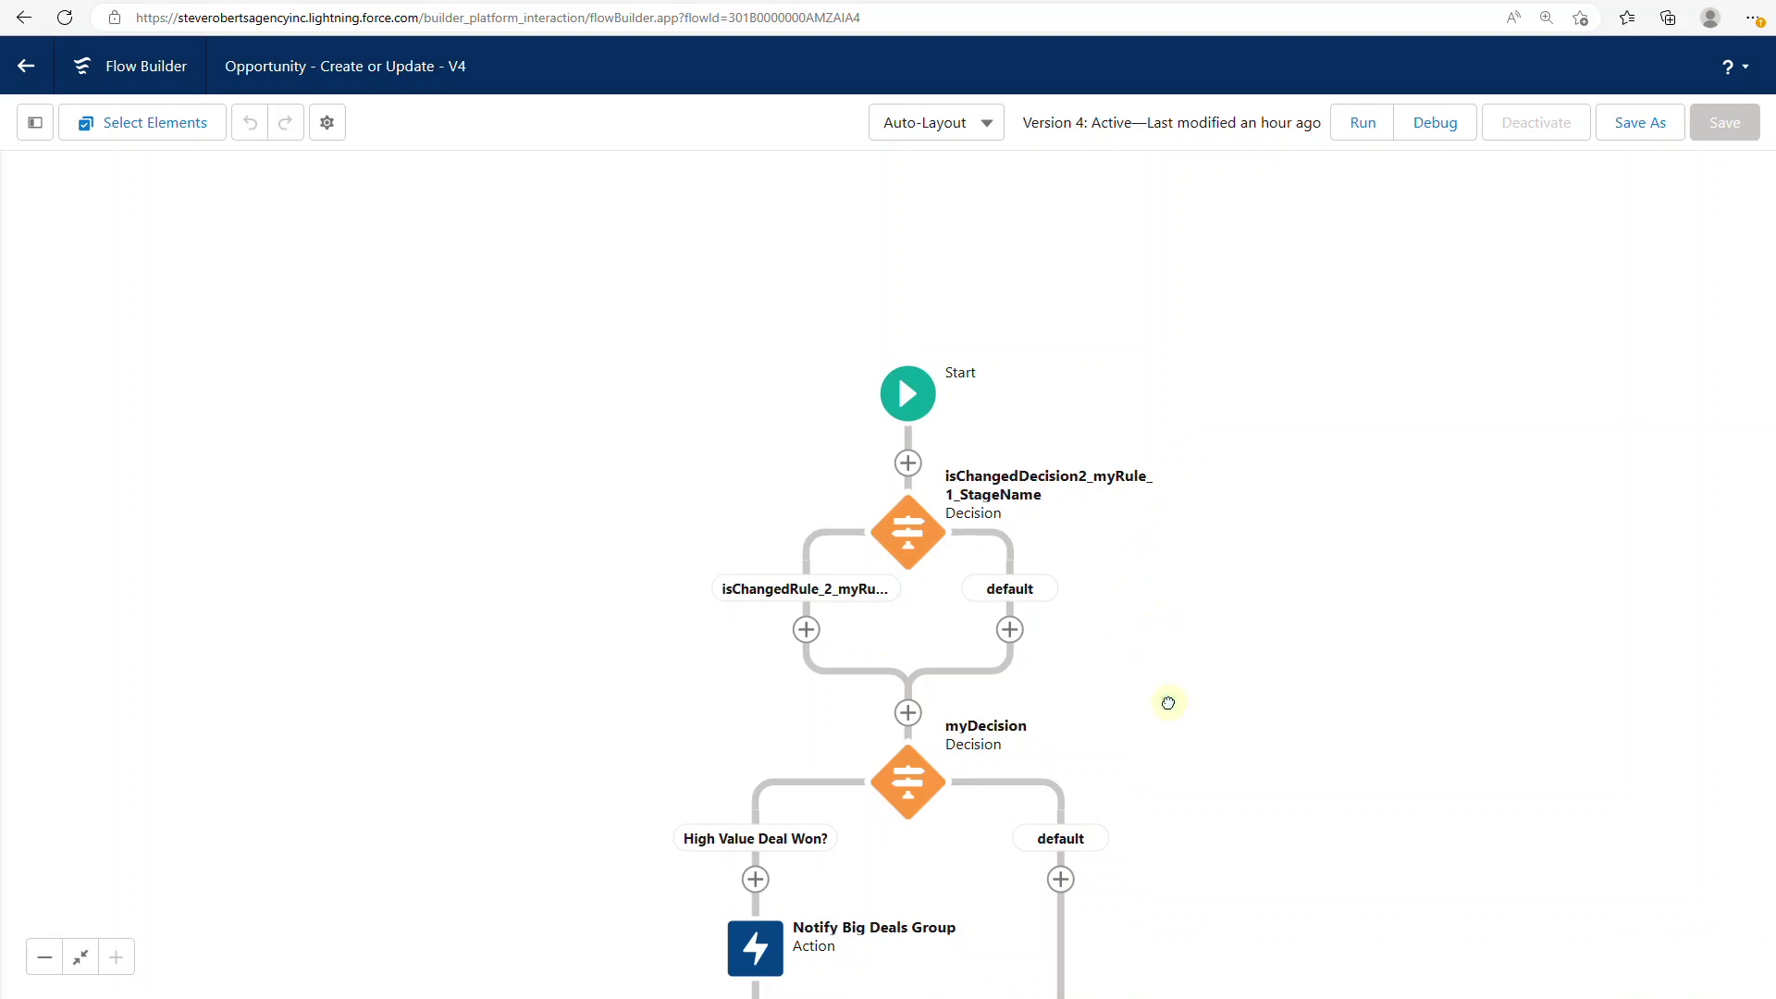
pyautogui.moveTo(1169, 702); pyautogui.dragTo(1172, 586)
pyautogui.moveTo(1218, 671); pyautogui.dragTo(1219, 559)
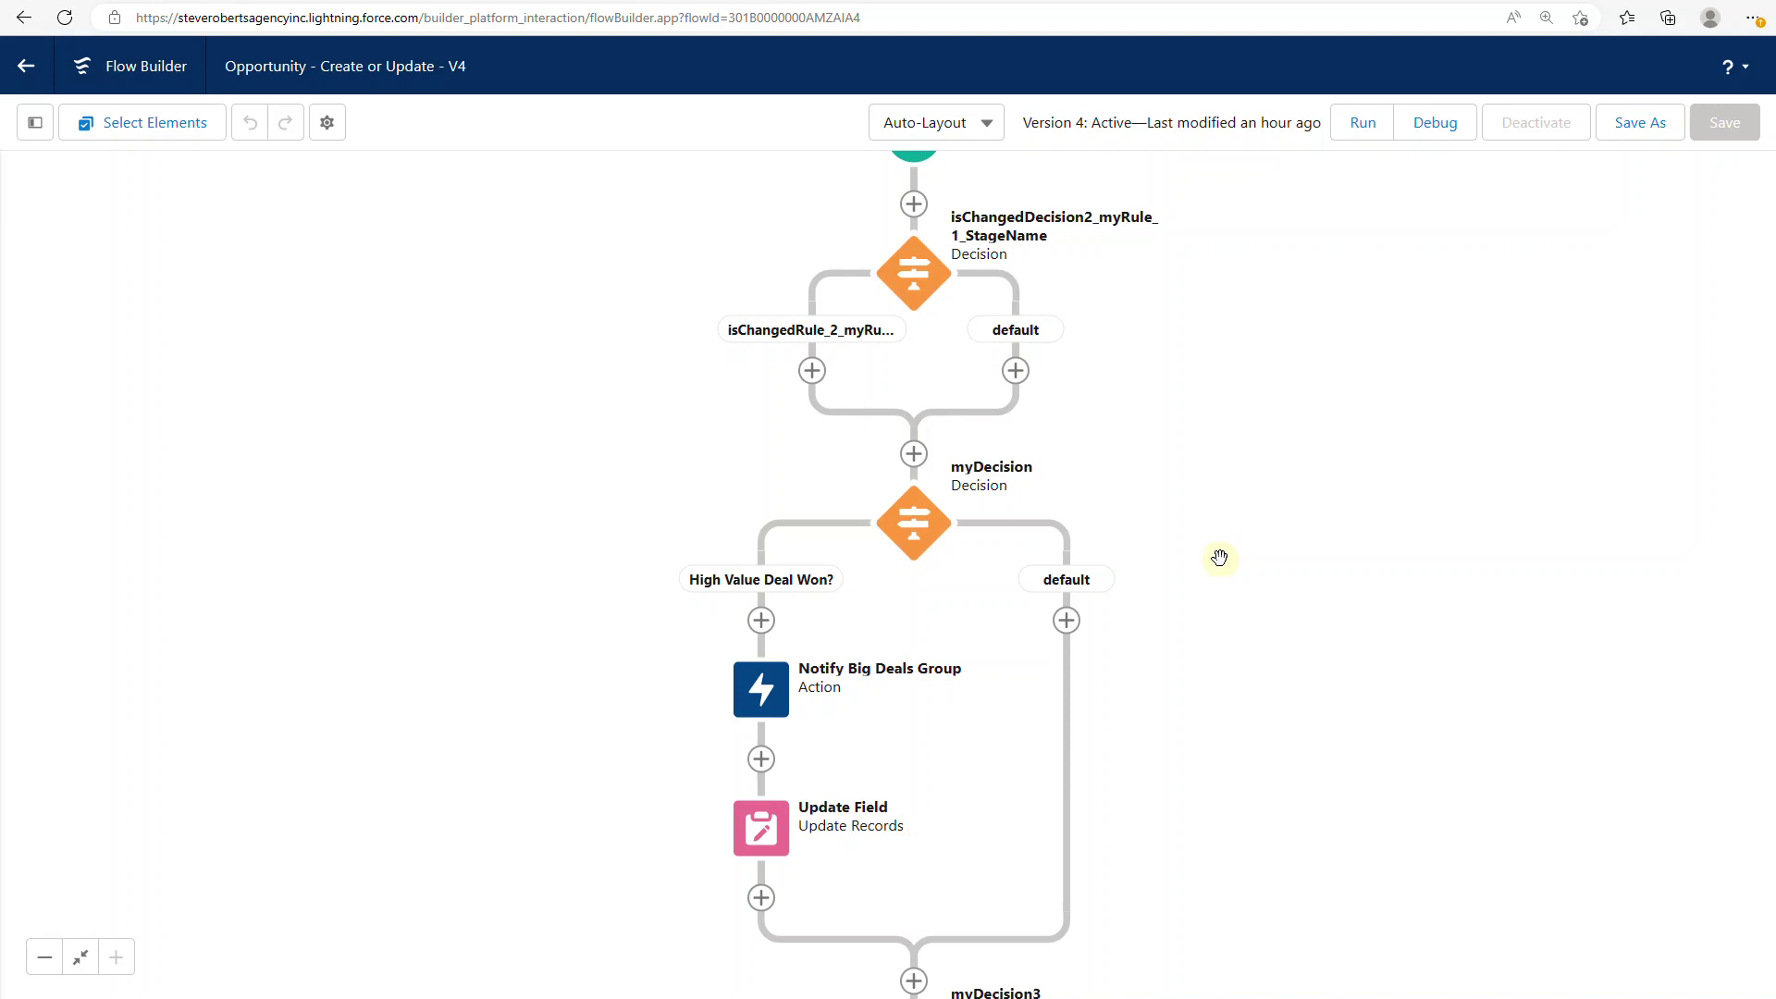
pyautogui.moveTo(1225, 508); pyautogui.dragTo(1225, 572)
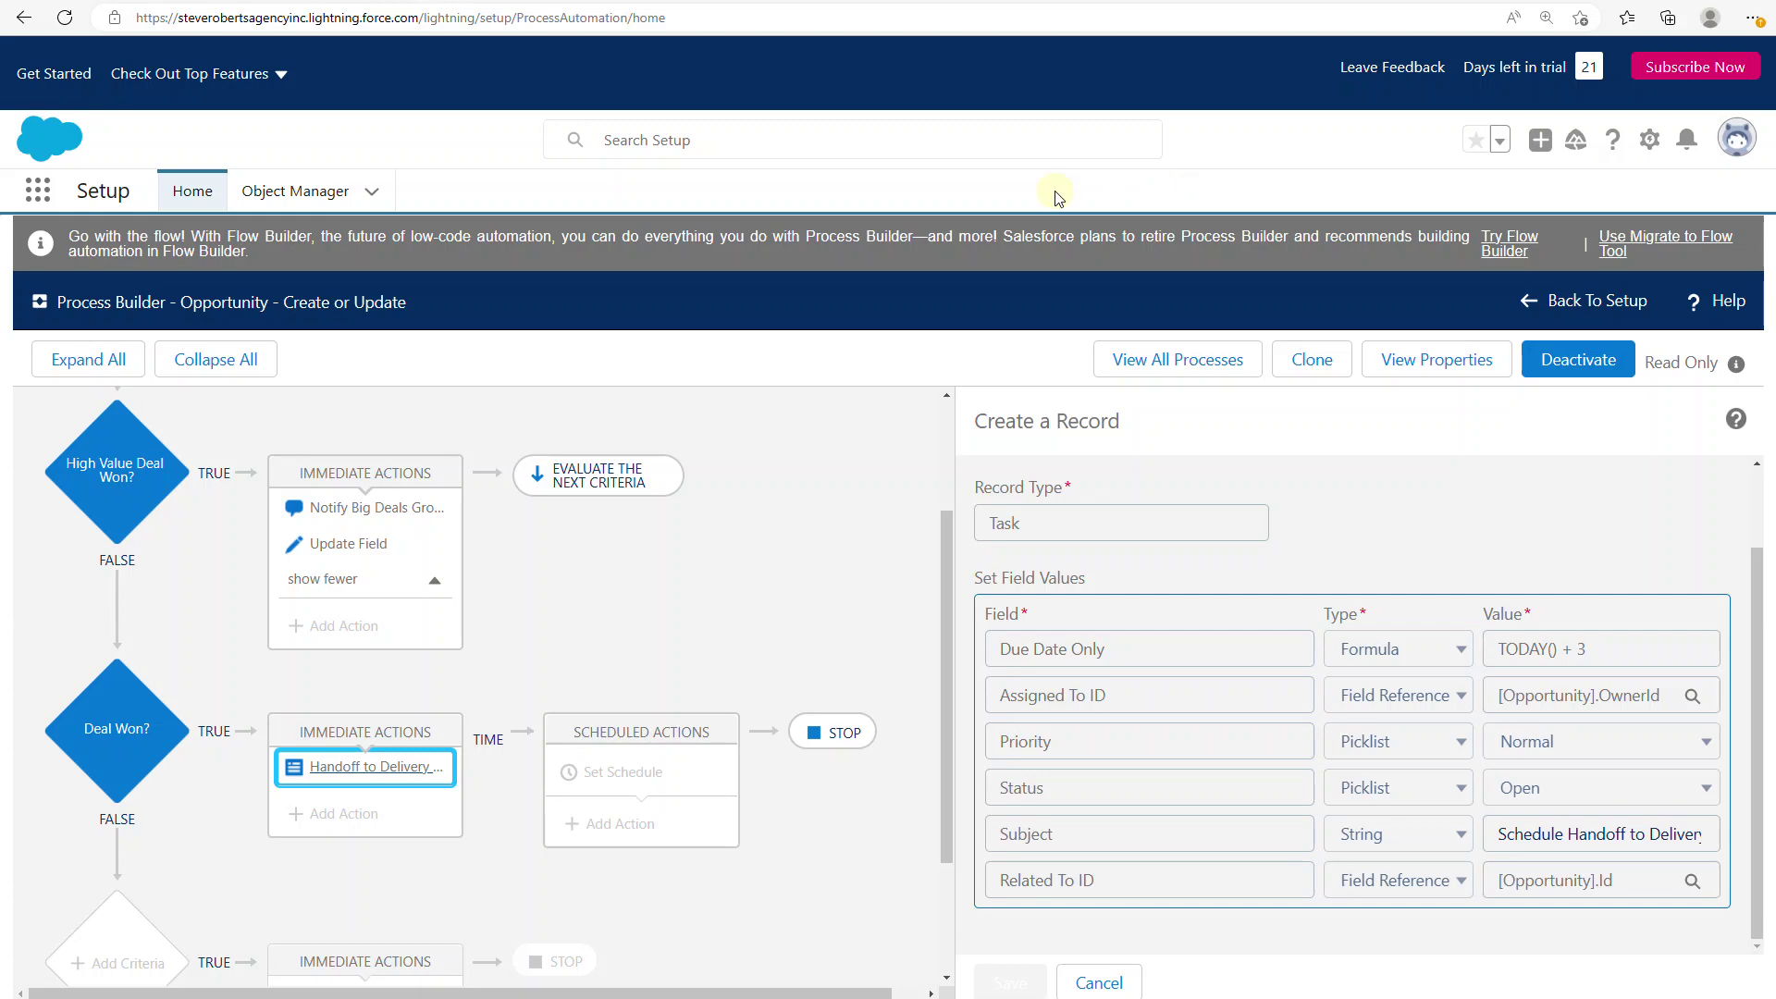
# From Process Builder, open the Migrate to Flow tool and start migrating the Opportunity - Create or Update process.
pyautogui.click(1681, 248)
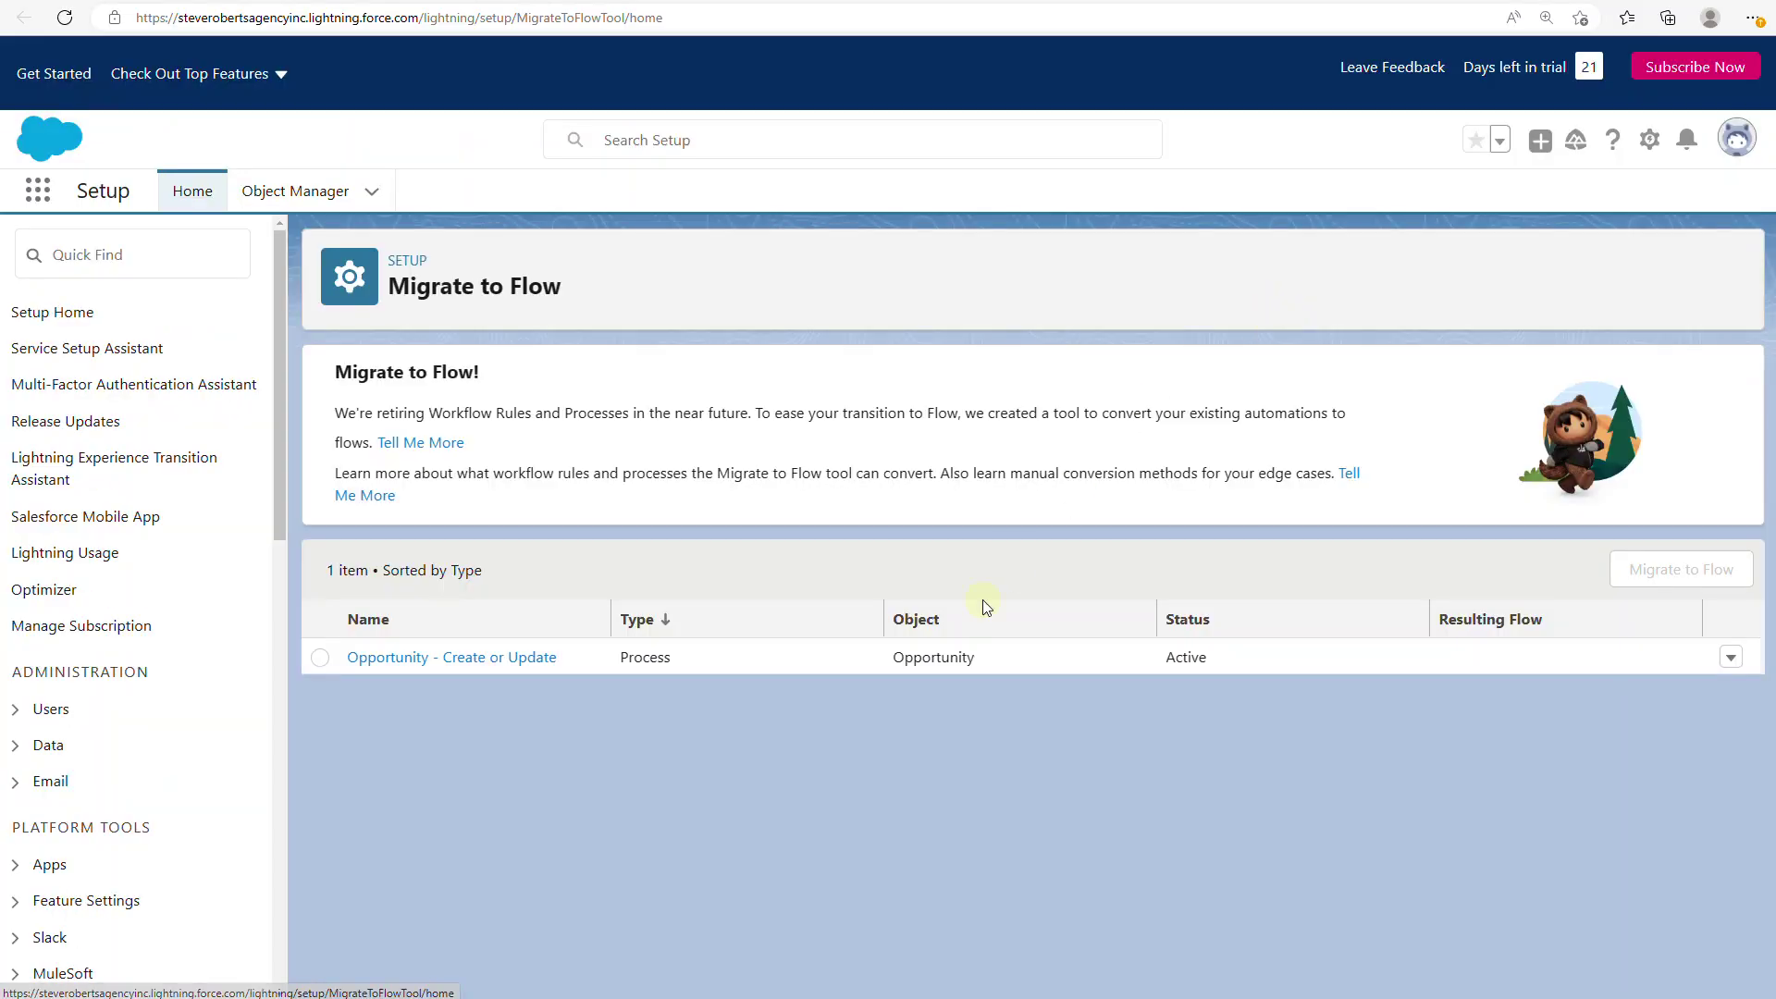
pyautogui.click(318, 658)
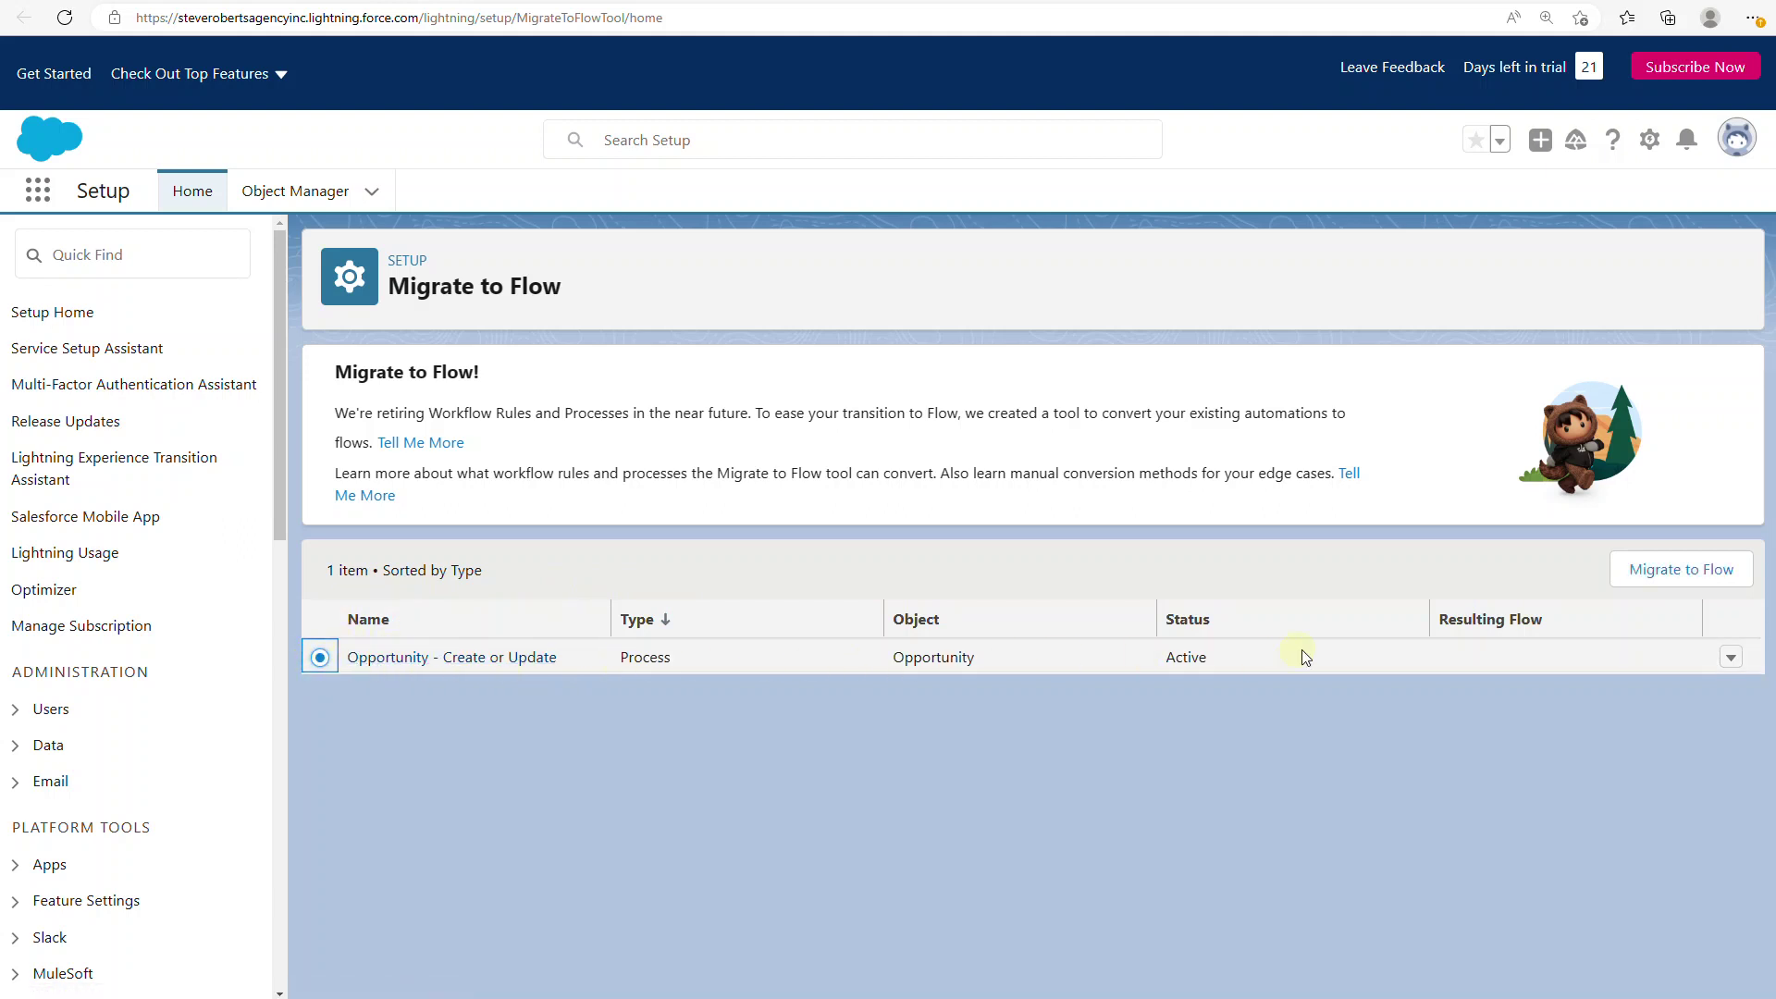
pyautogui.click(1660, 576)
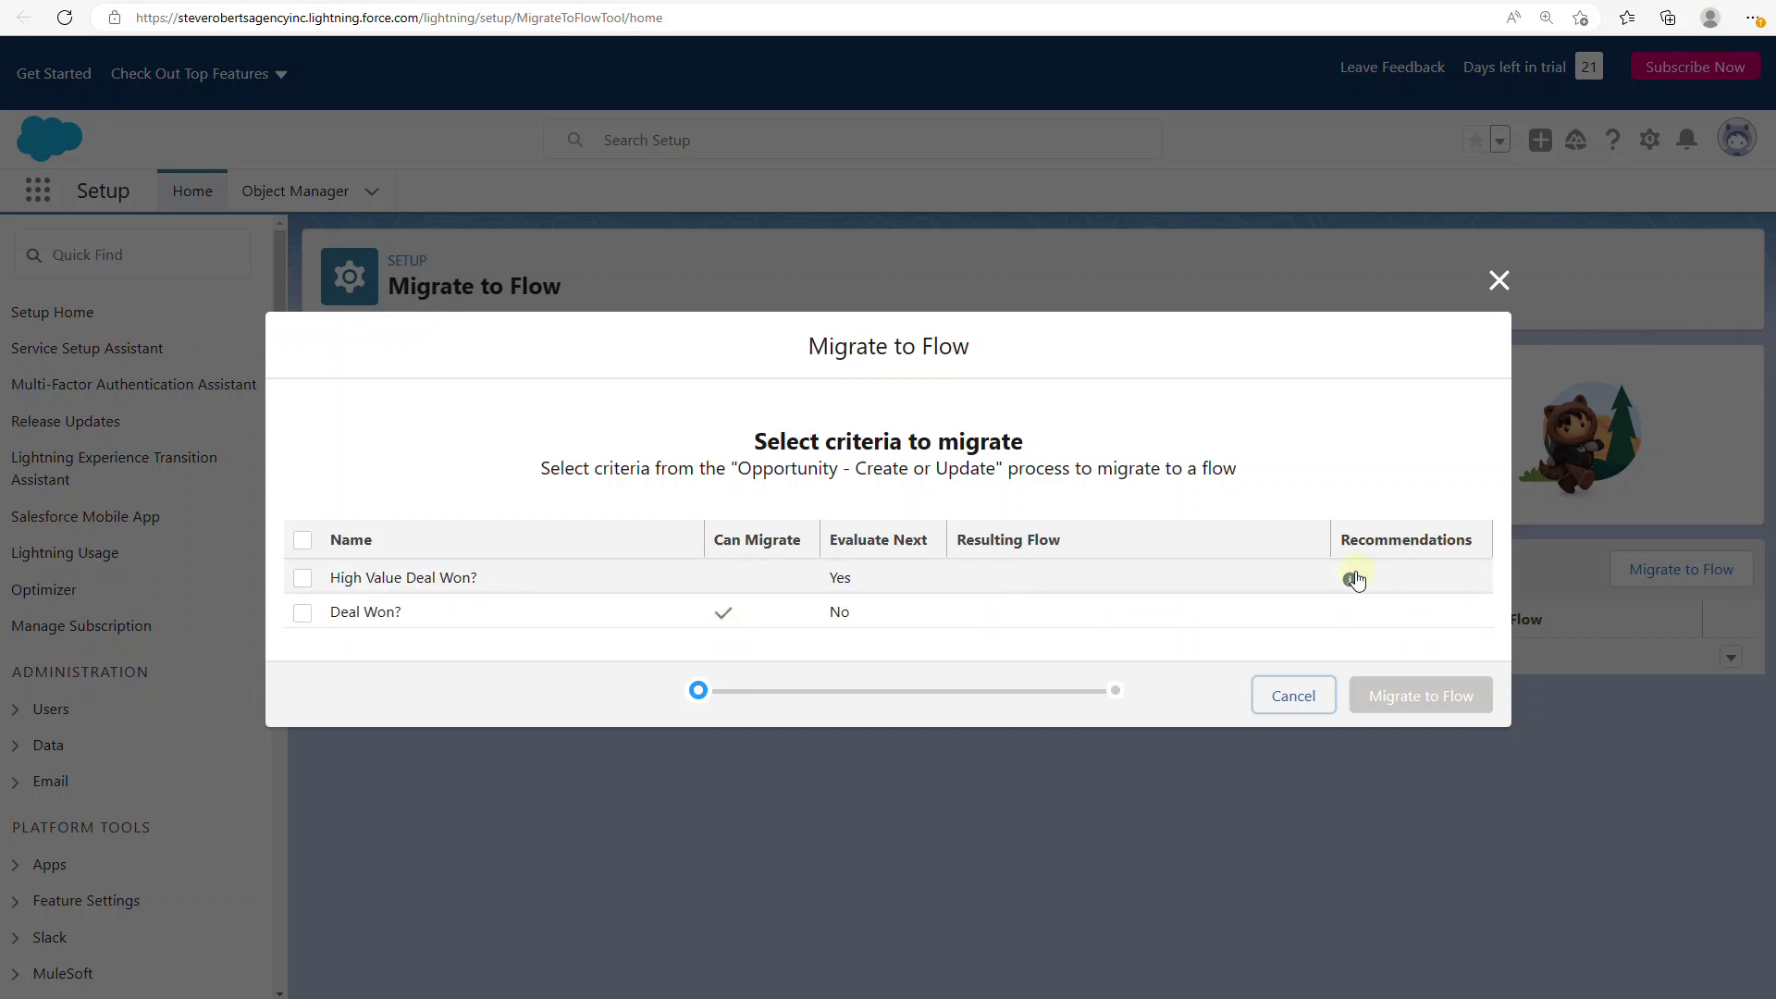
# Check the recommendation for the High Value Deal Won? criteria, select those criteria, and try to migrate them to a flow.
pyautogui.moveTo(1350, 580)
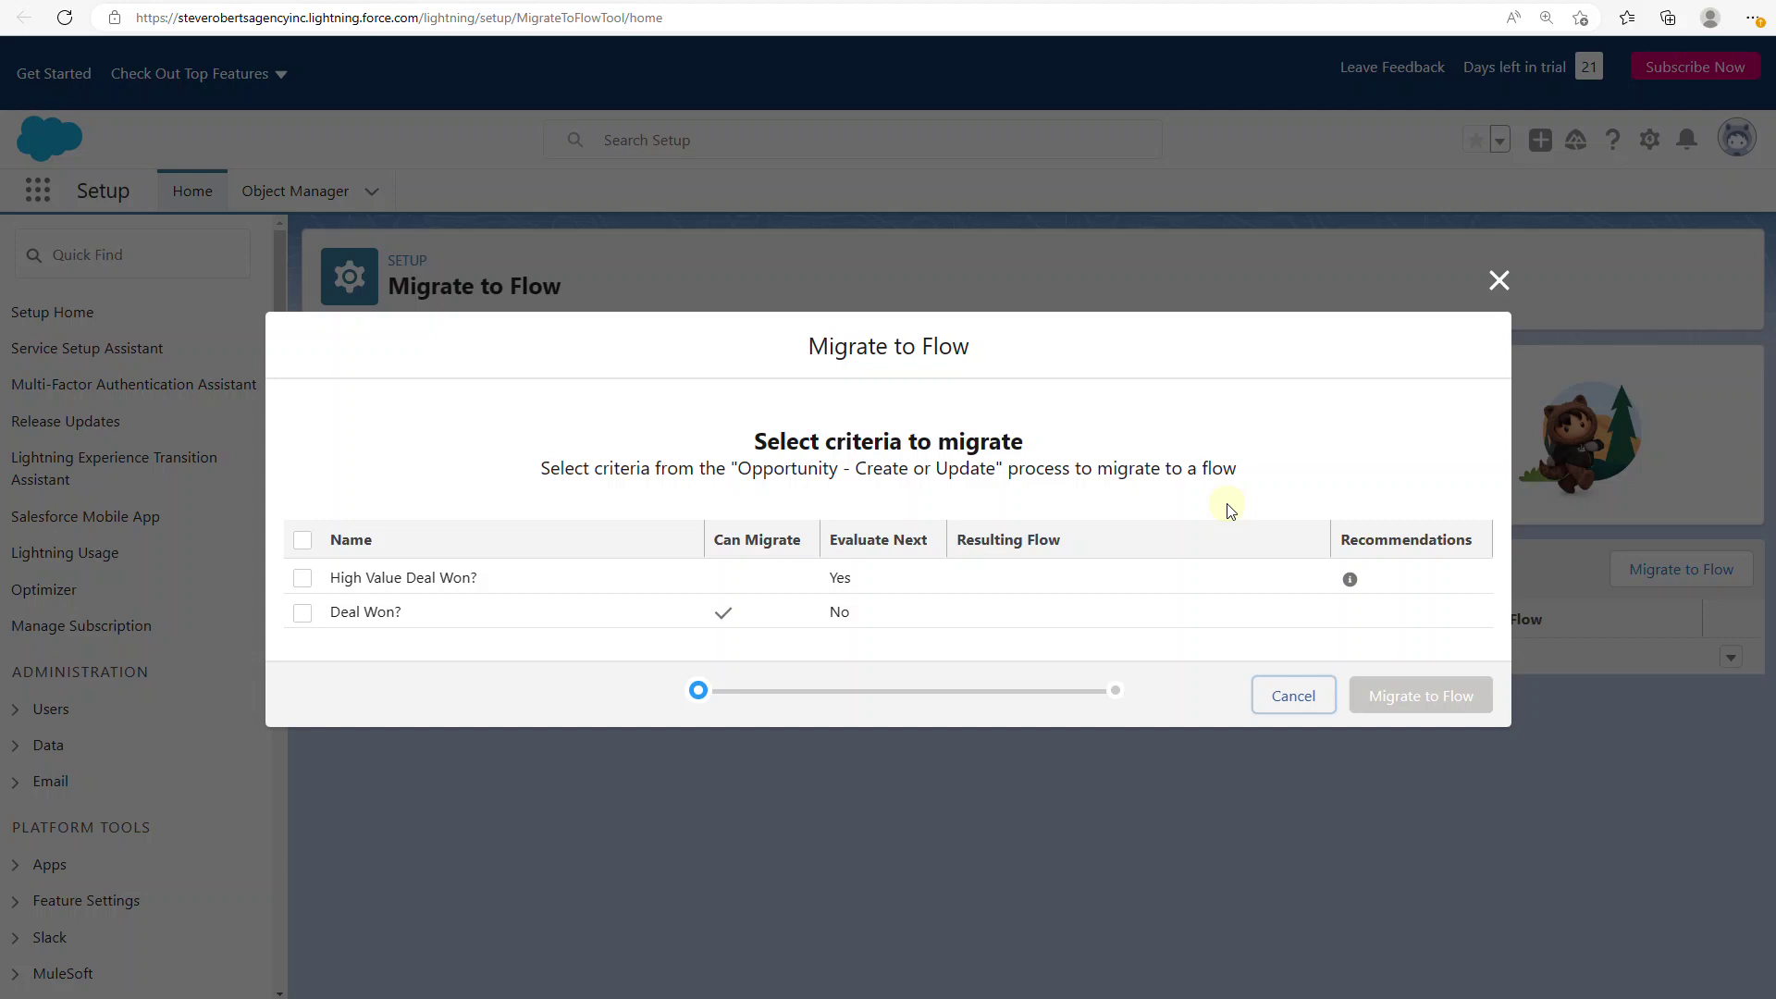
pyautogui.click(740, 581)
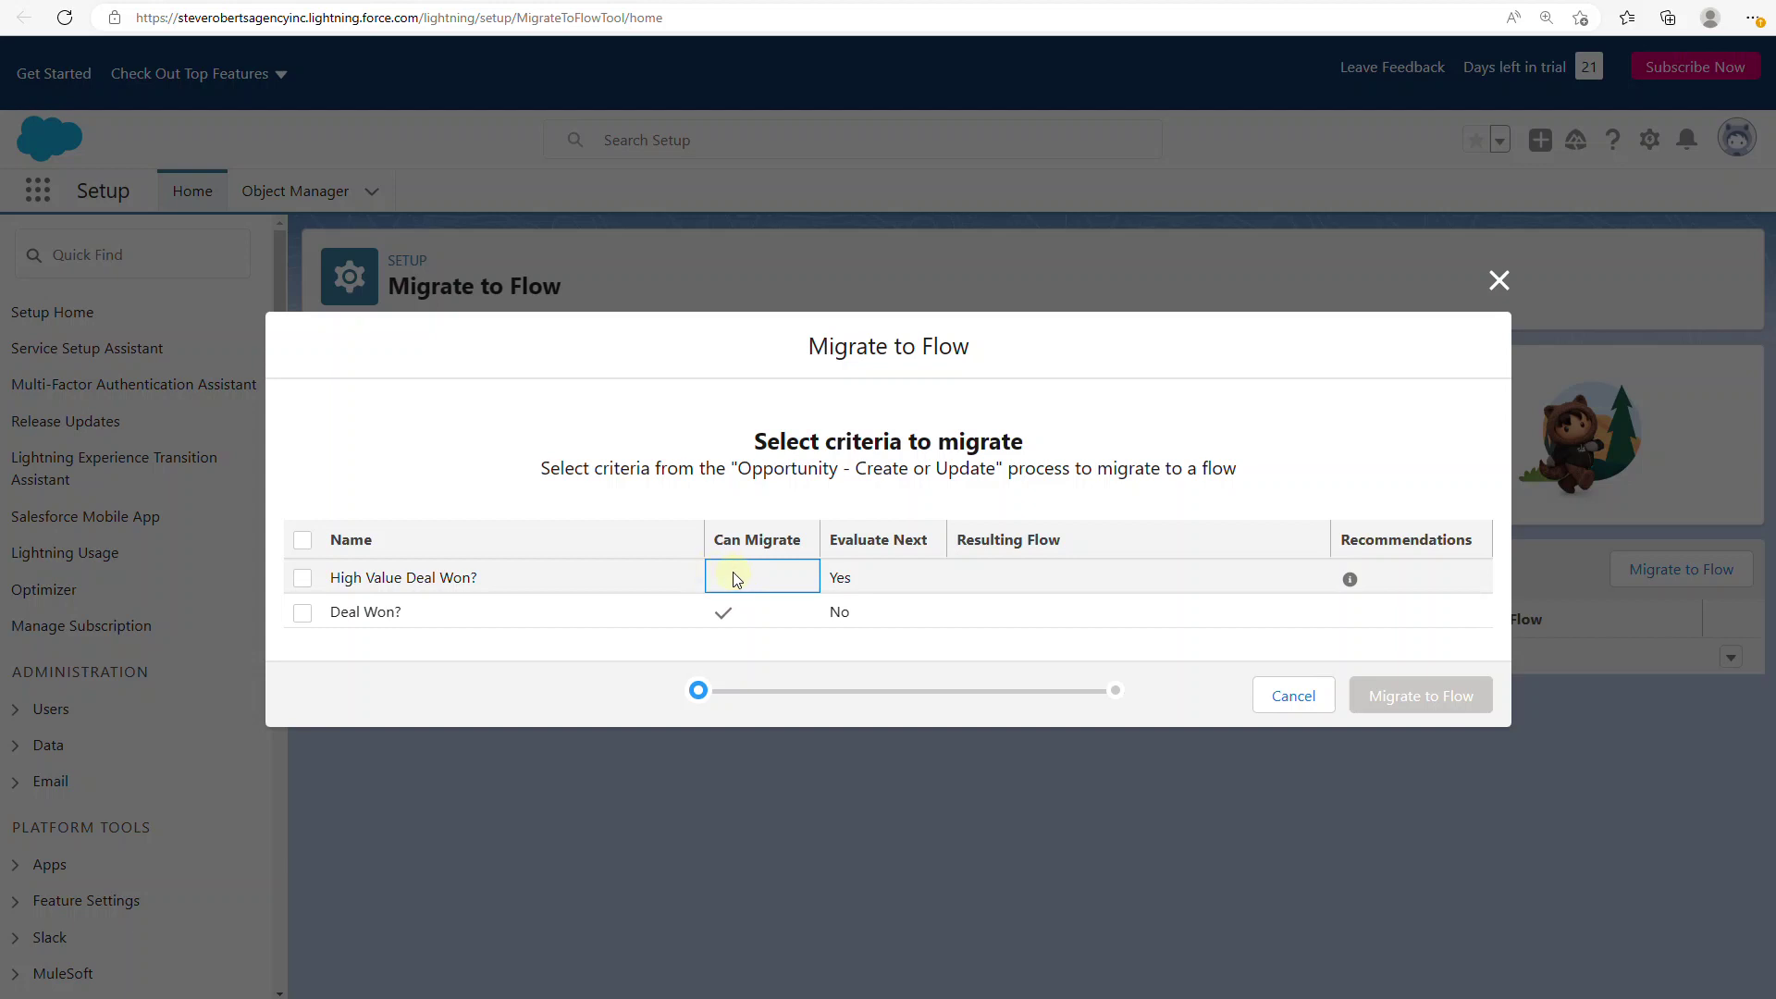
pyautogui.click(303, 580)
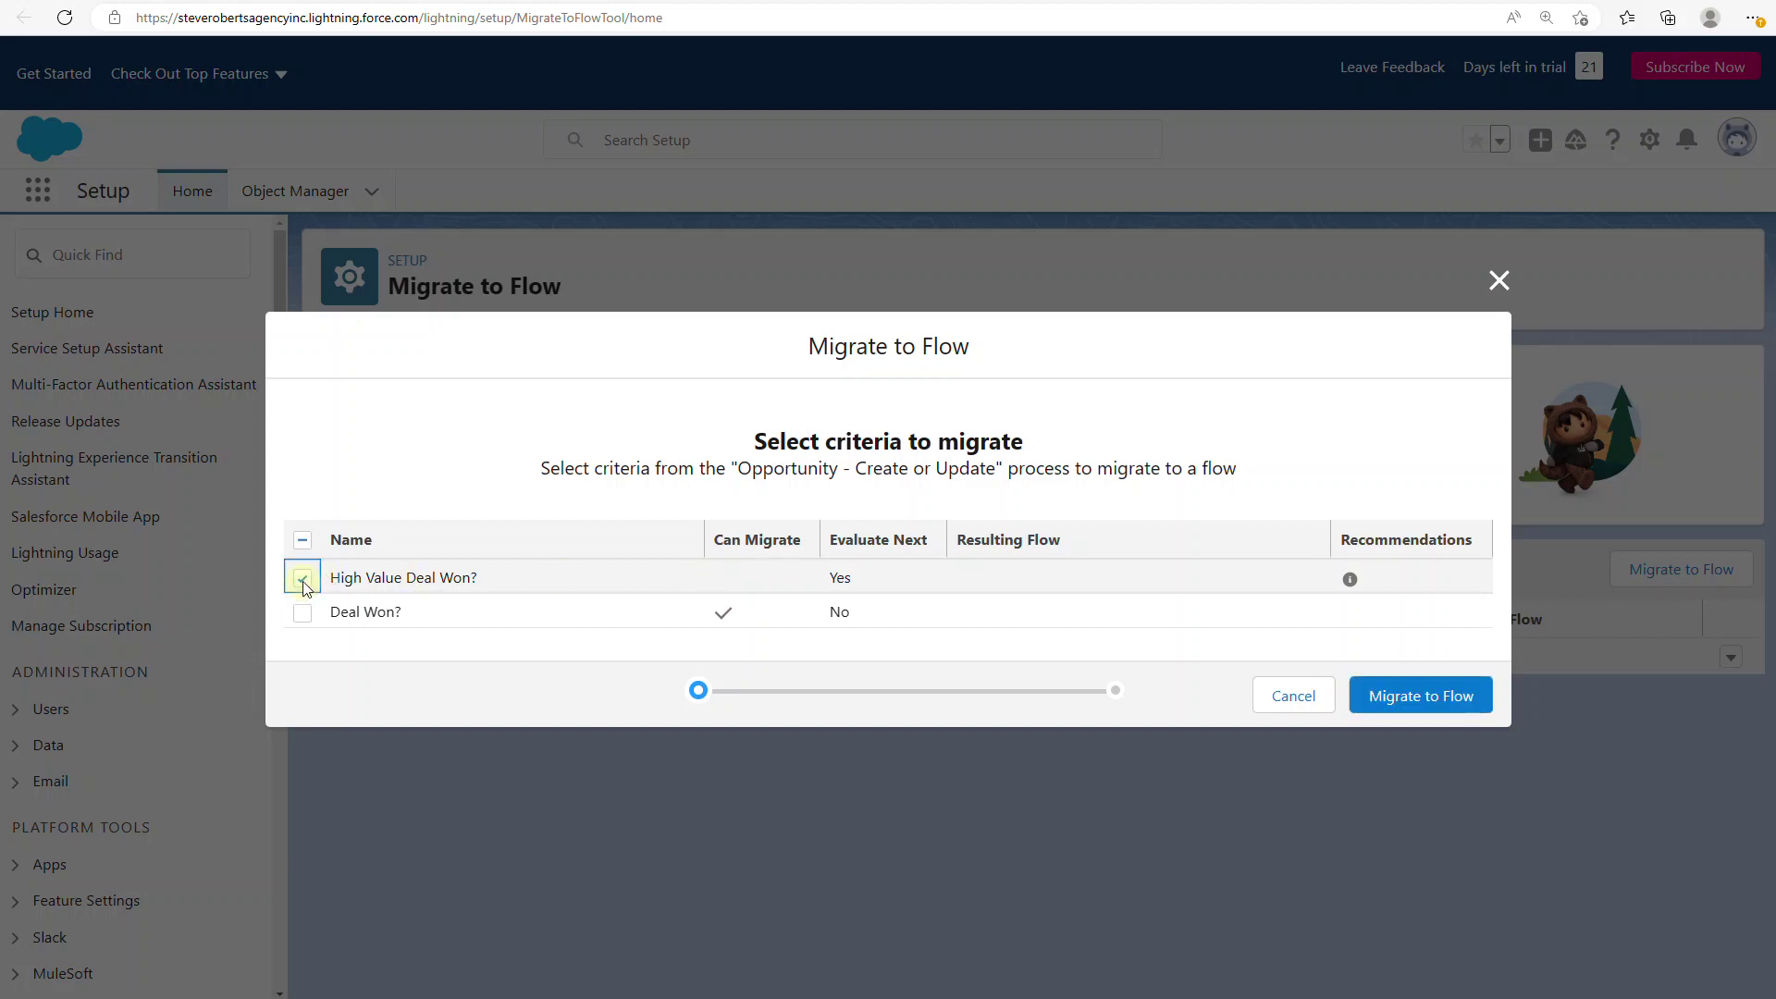
pyautogui.click(1406, 697)
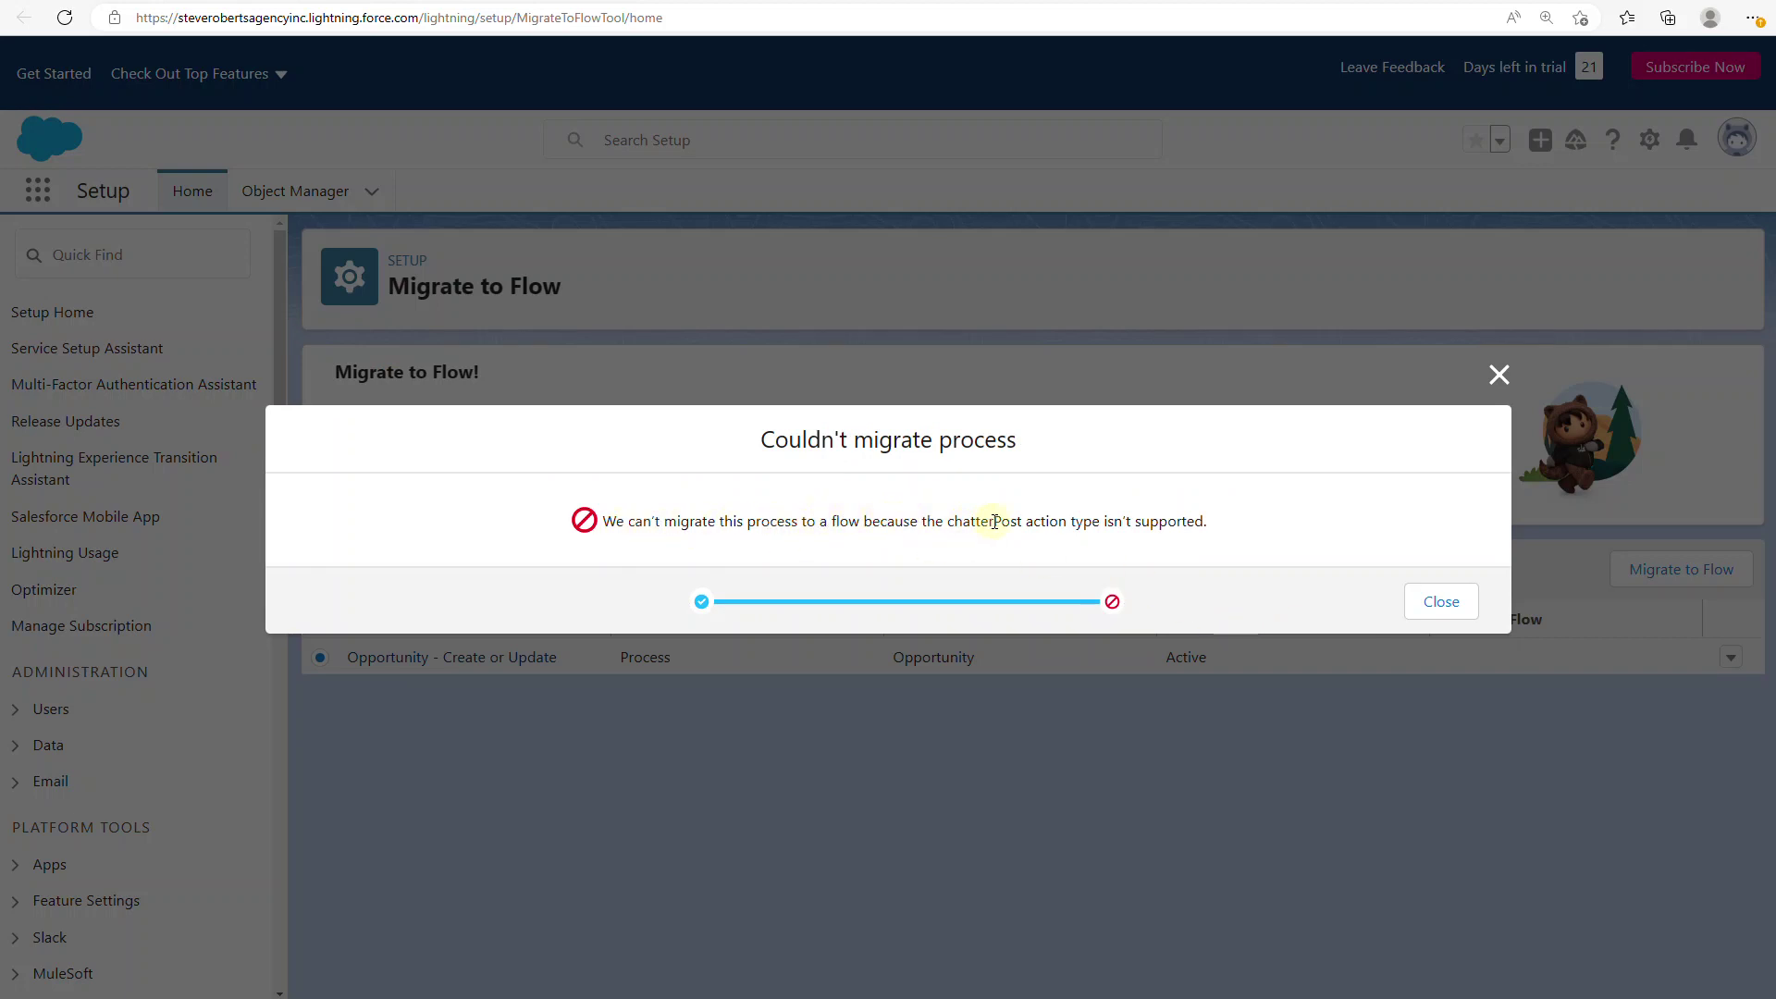
# Read the explanation of the migration result for the Opportunity - Create or Update process and close it.
pyautogui.moveTo(948, 521); pyautogui.dragTo(1022, 520)
pyautogui.click(1136, 523)
pyautogui.click(1451, 610)
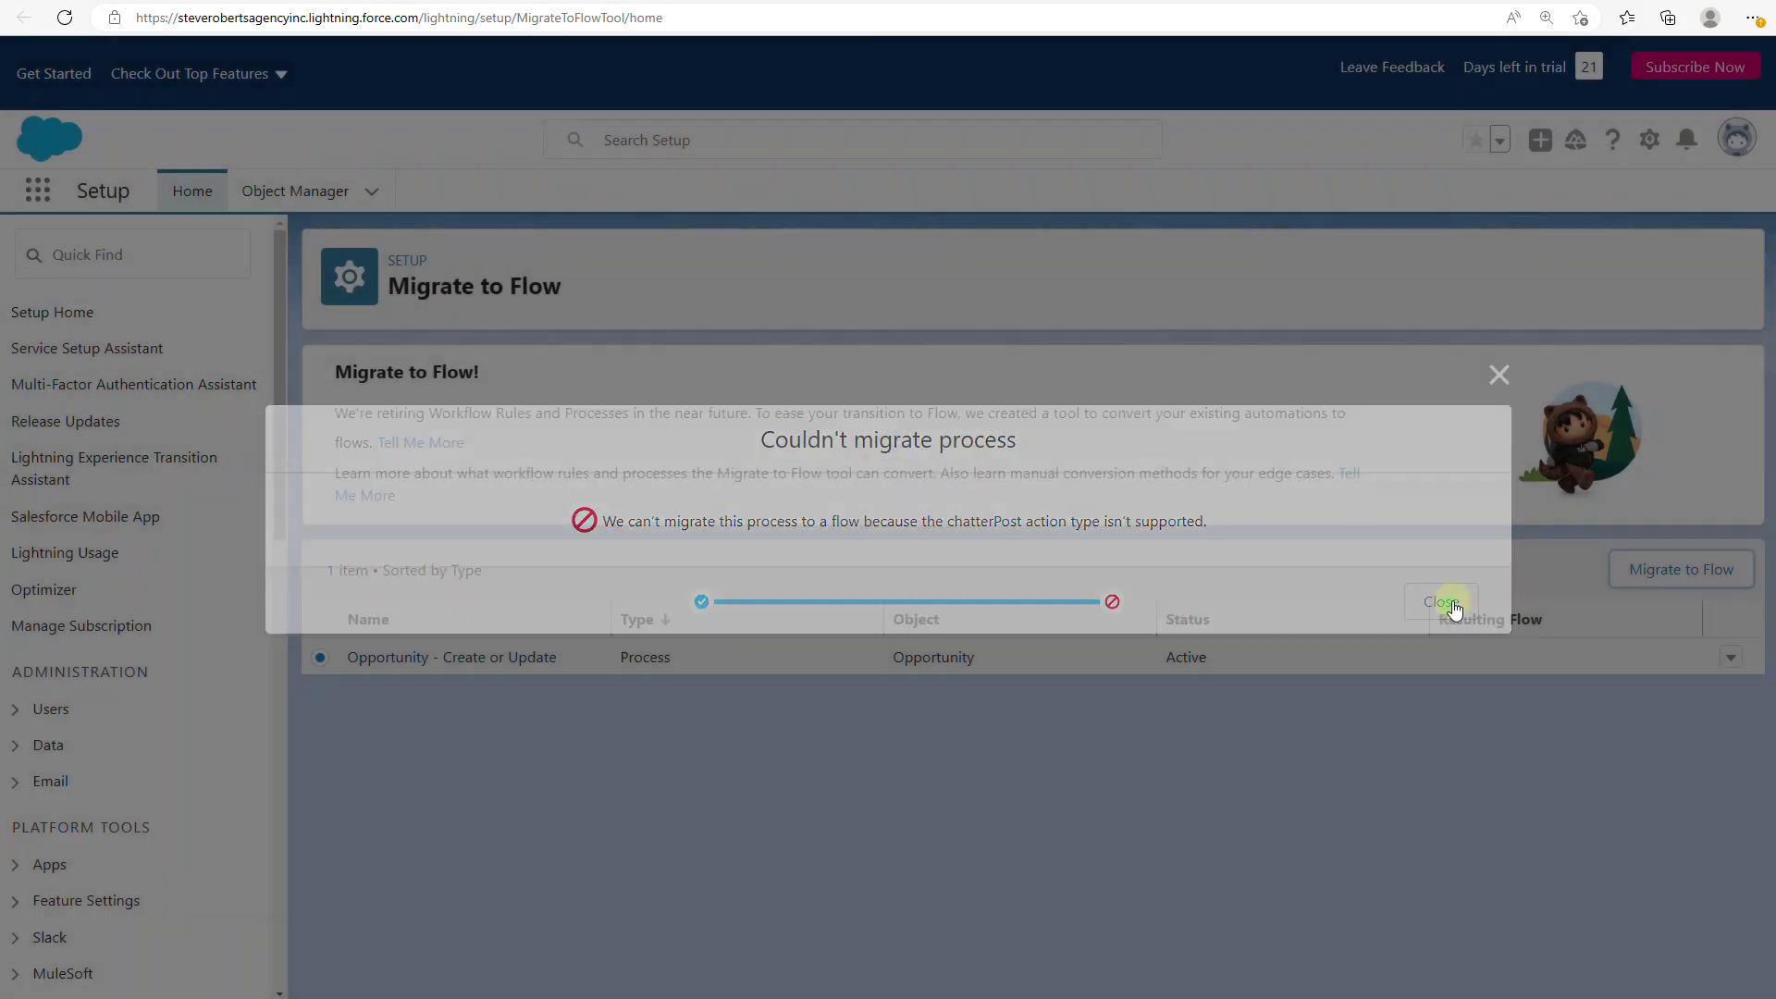
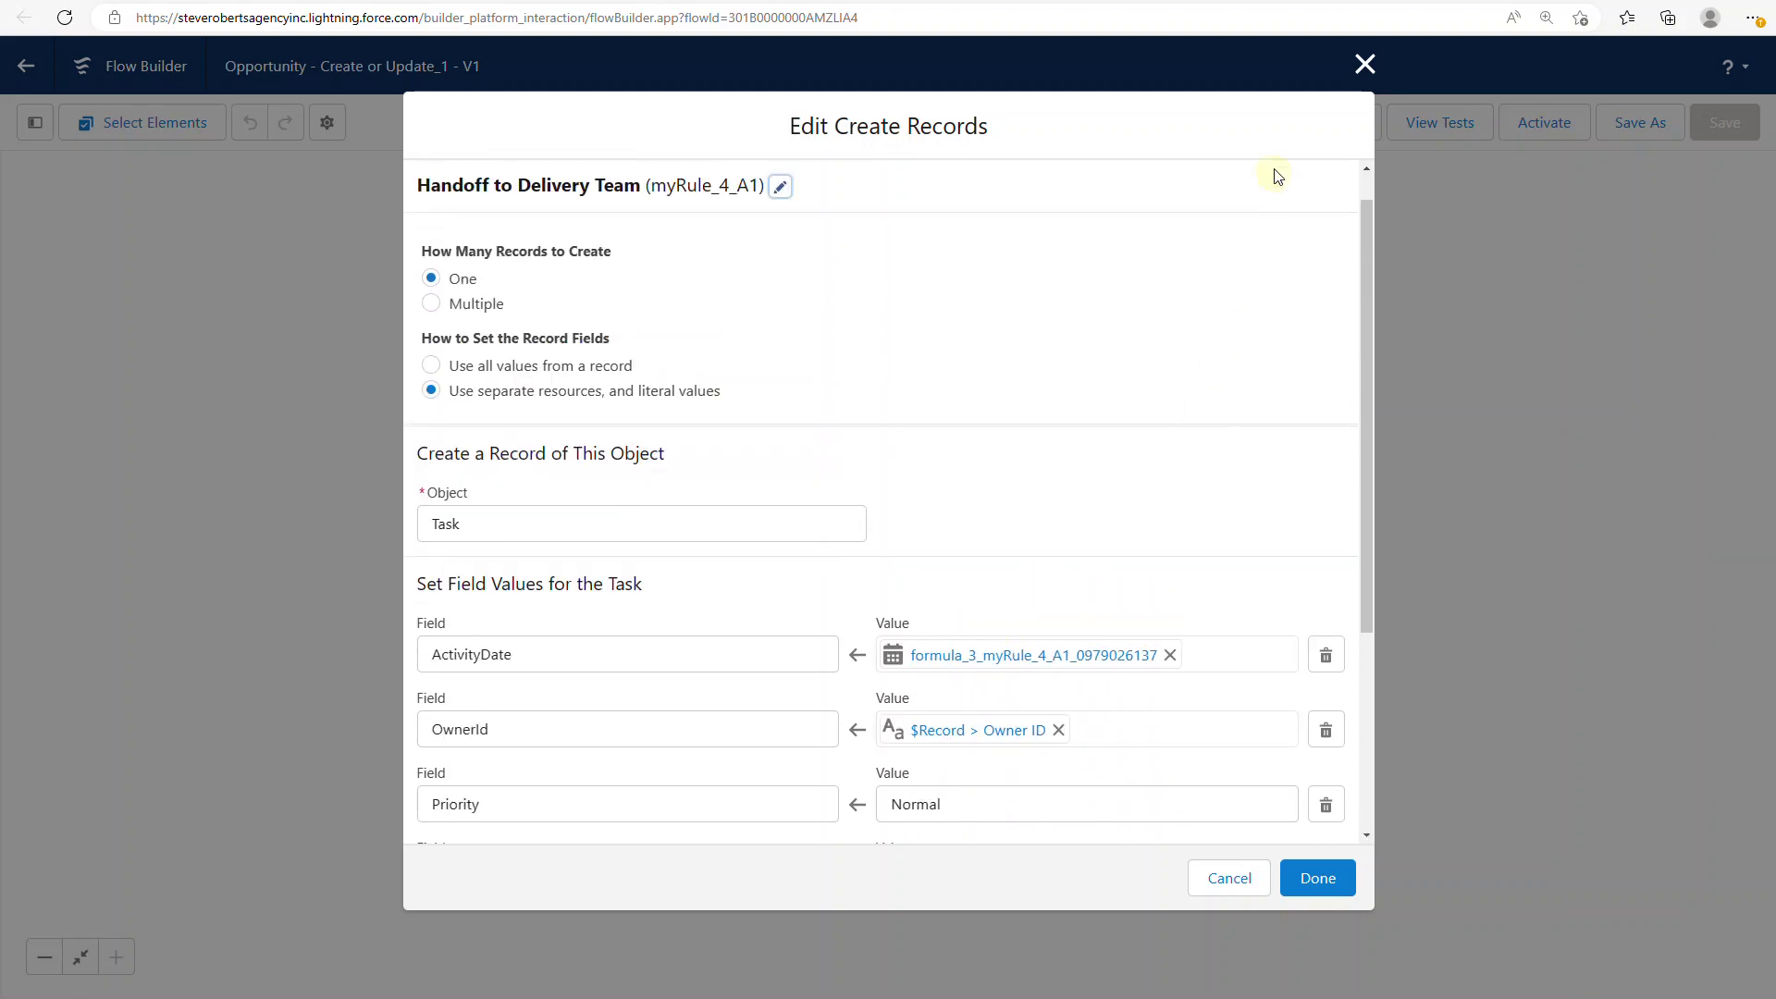
# Close the Handoff to Delivery Team element and rename the flow's date formula resource to Handoff_Due_Date.
pyautogui.click(1366, 67)
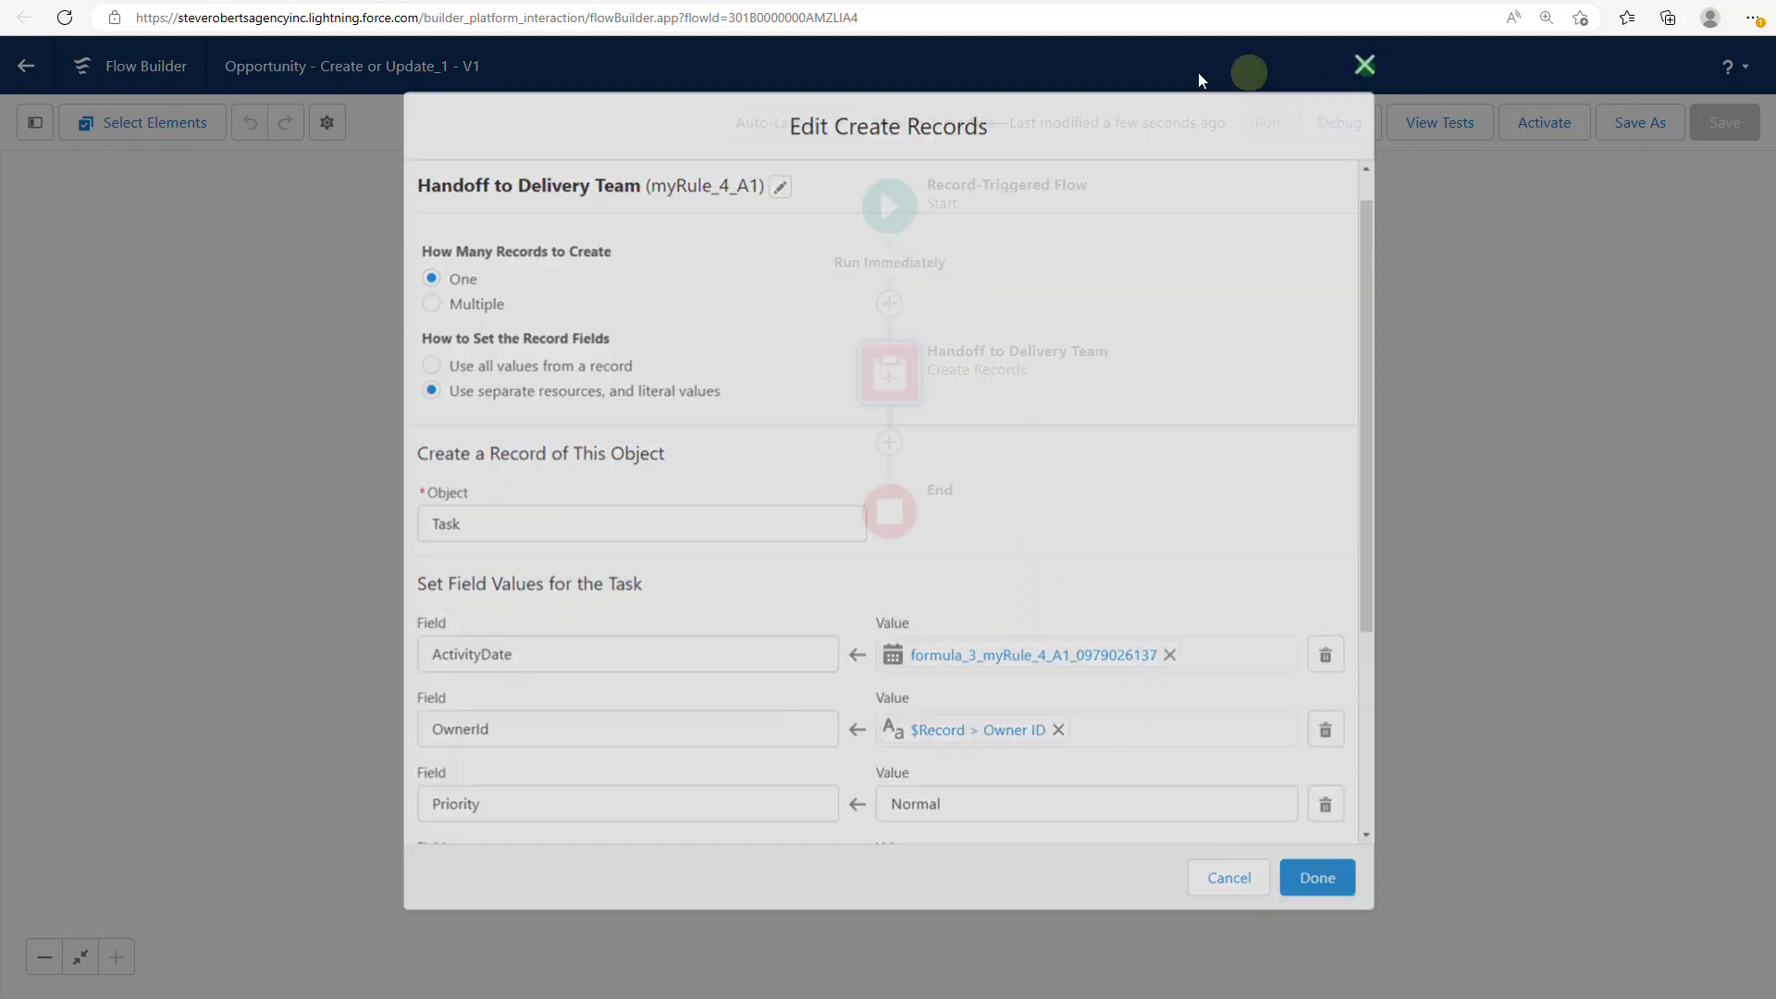
pyautogui.click(33, 125)
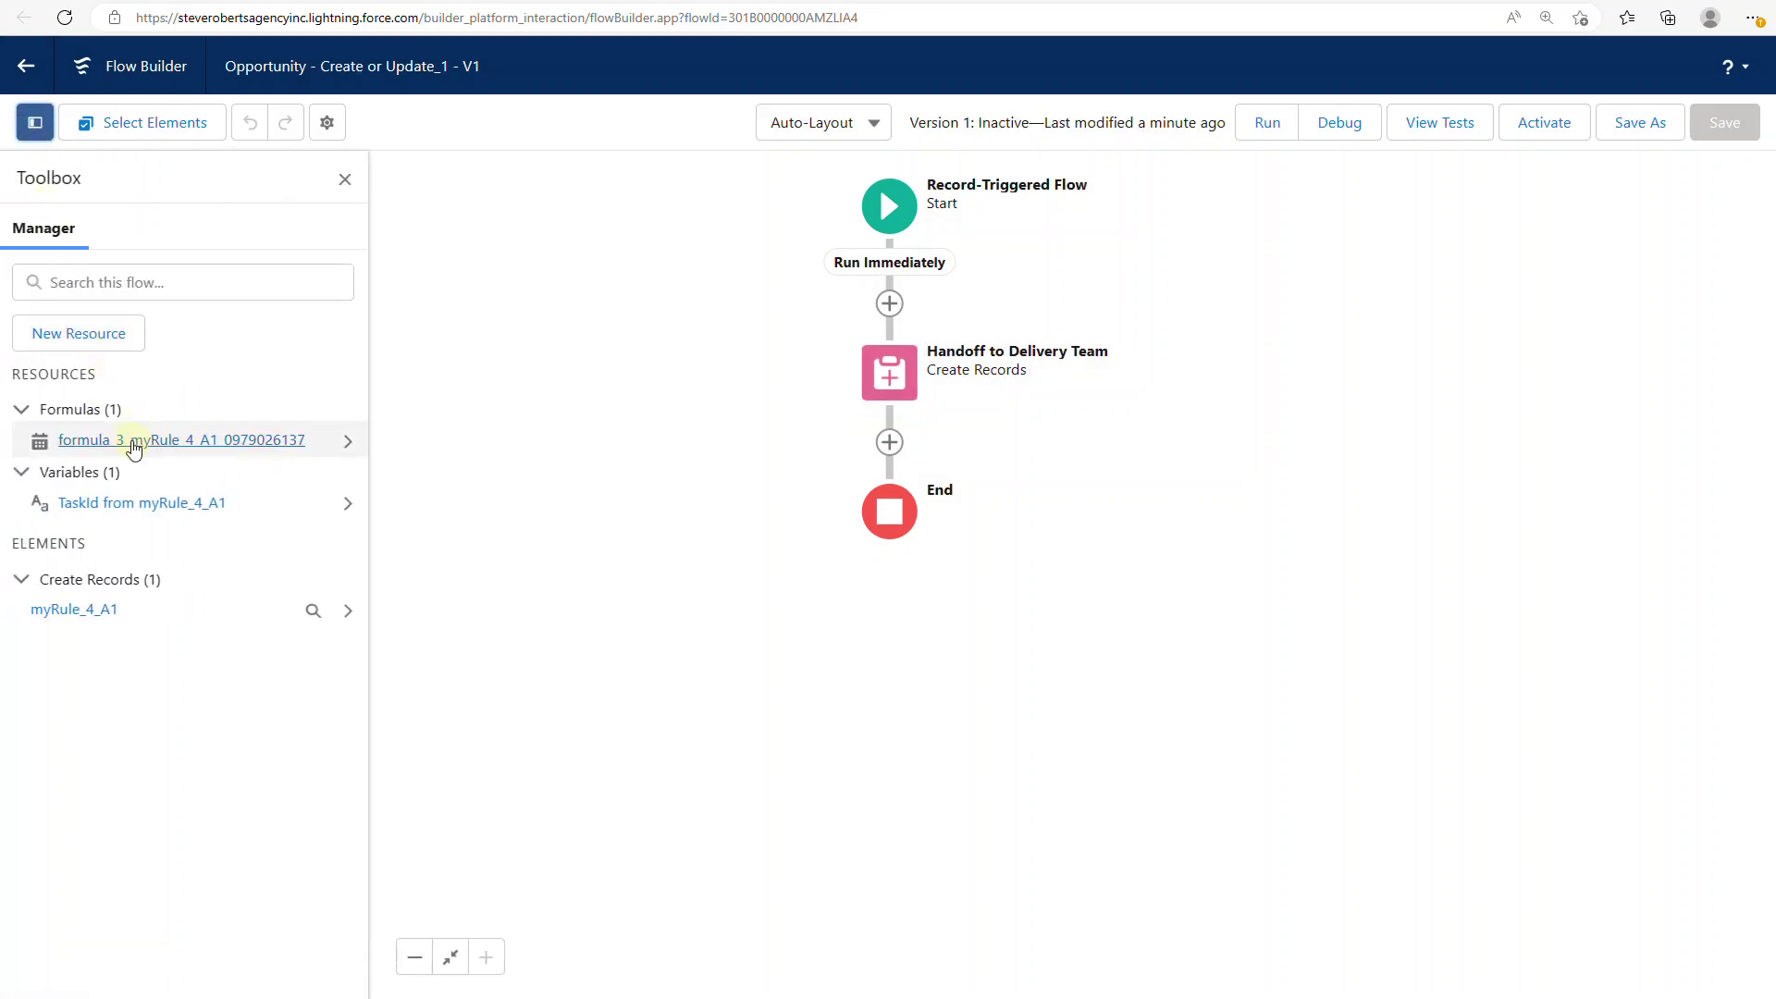
pyautogui.click(91, 439)
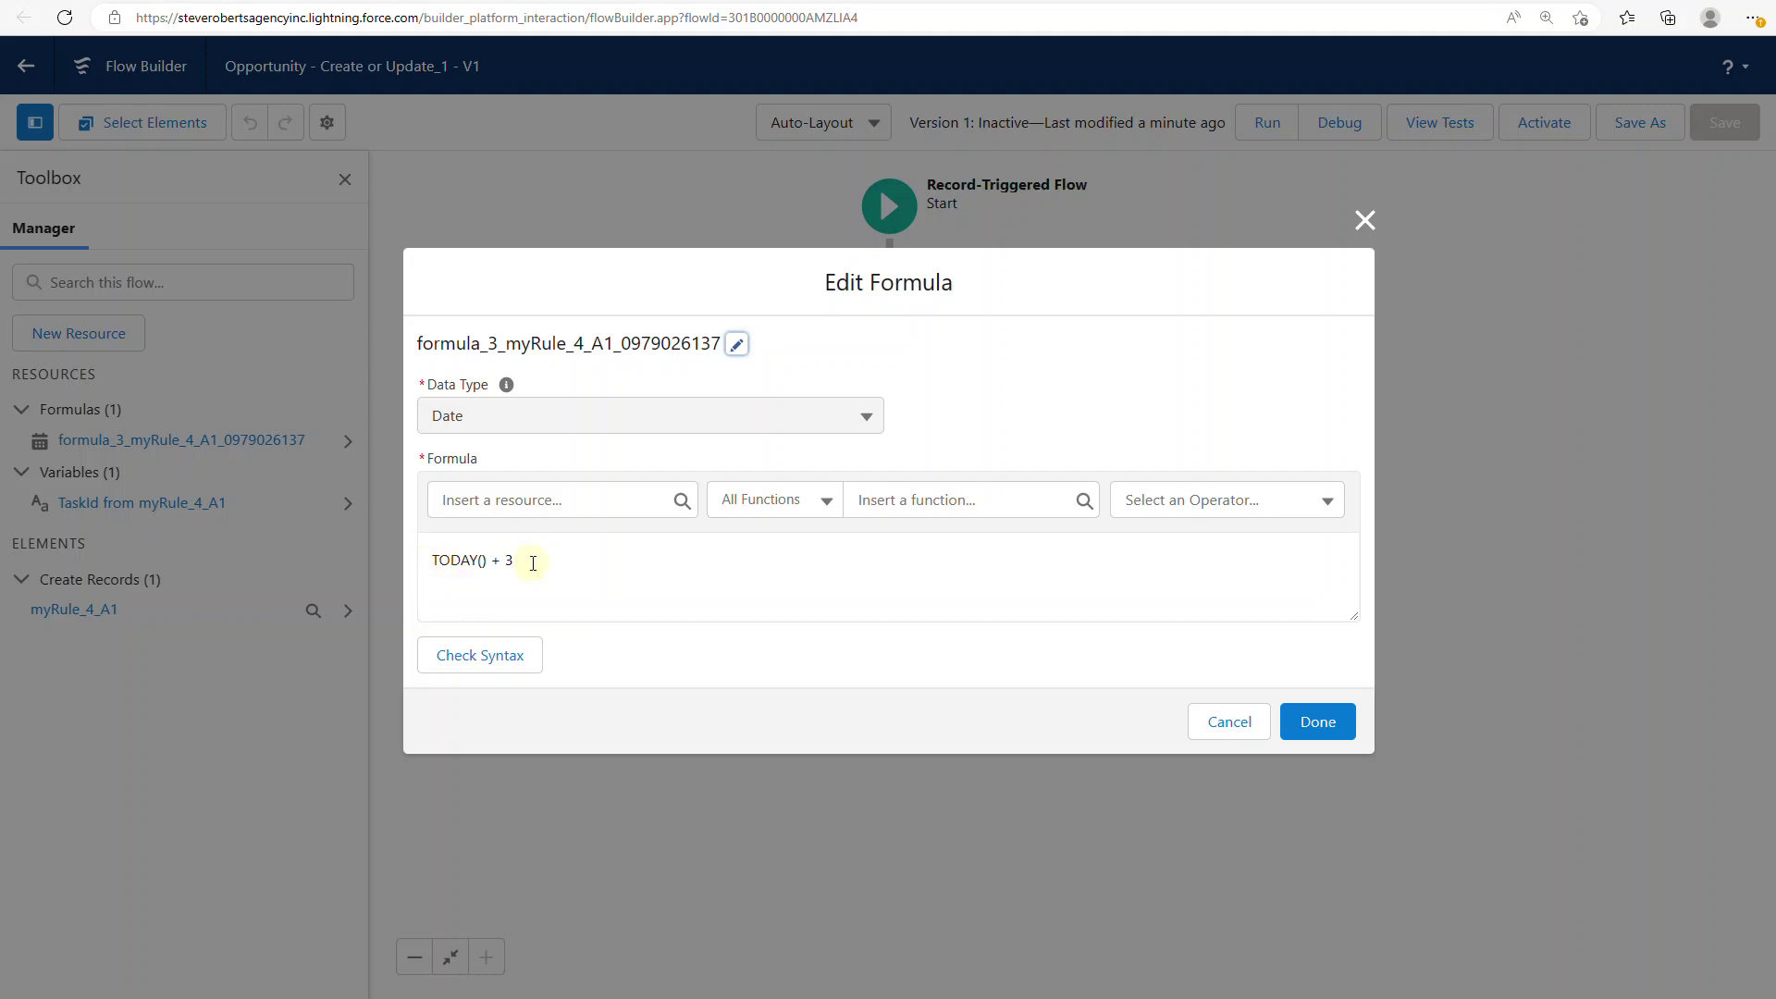
pyautogui.click(737, 344)
pyautogui.doubleClick(653, 308)
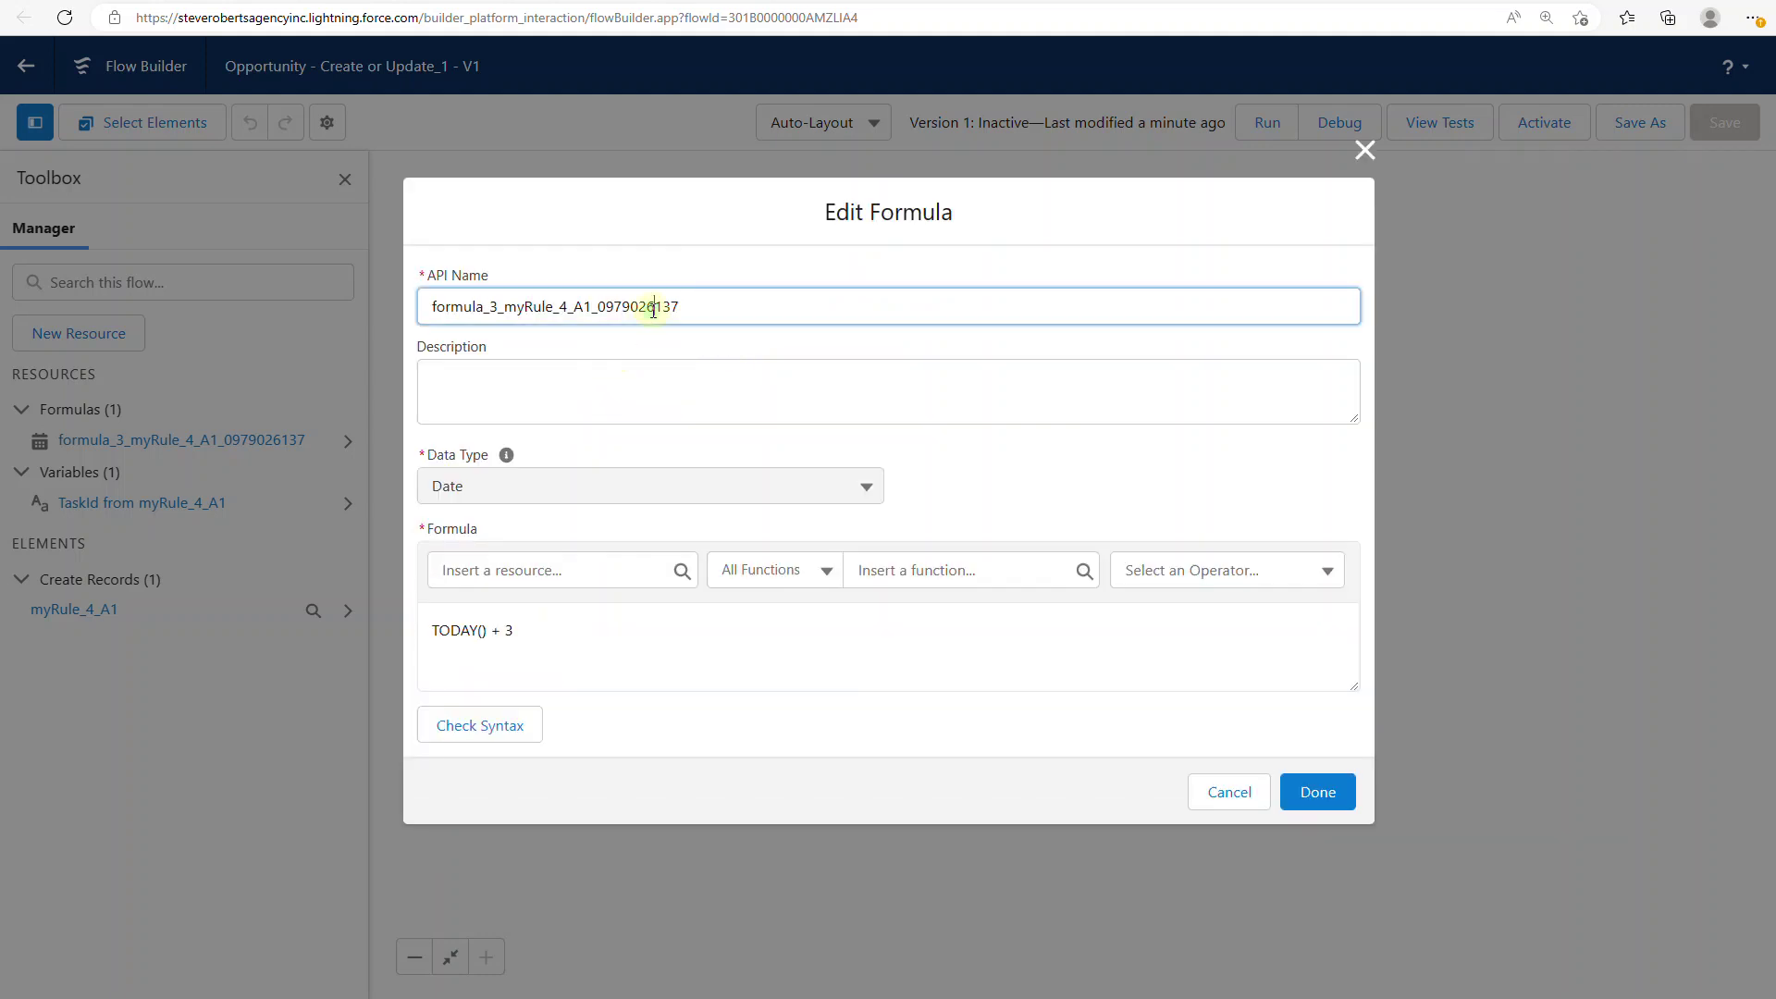
pyautogui.write('D')
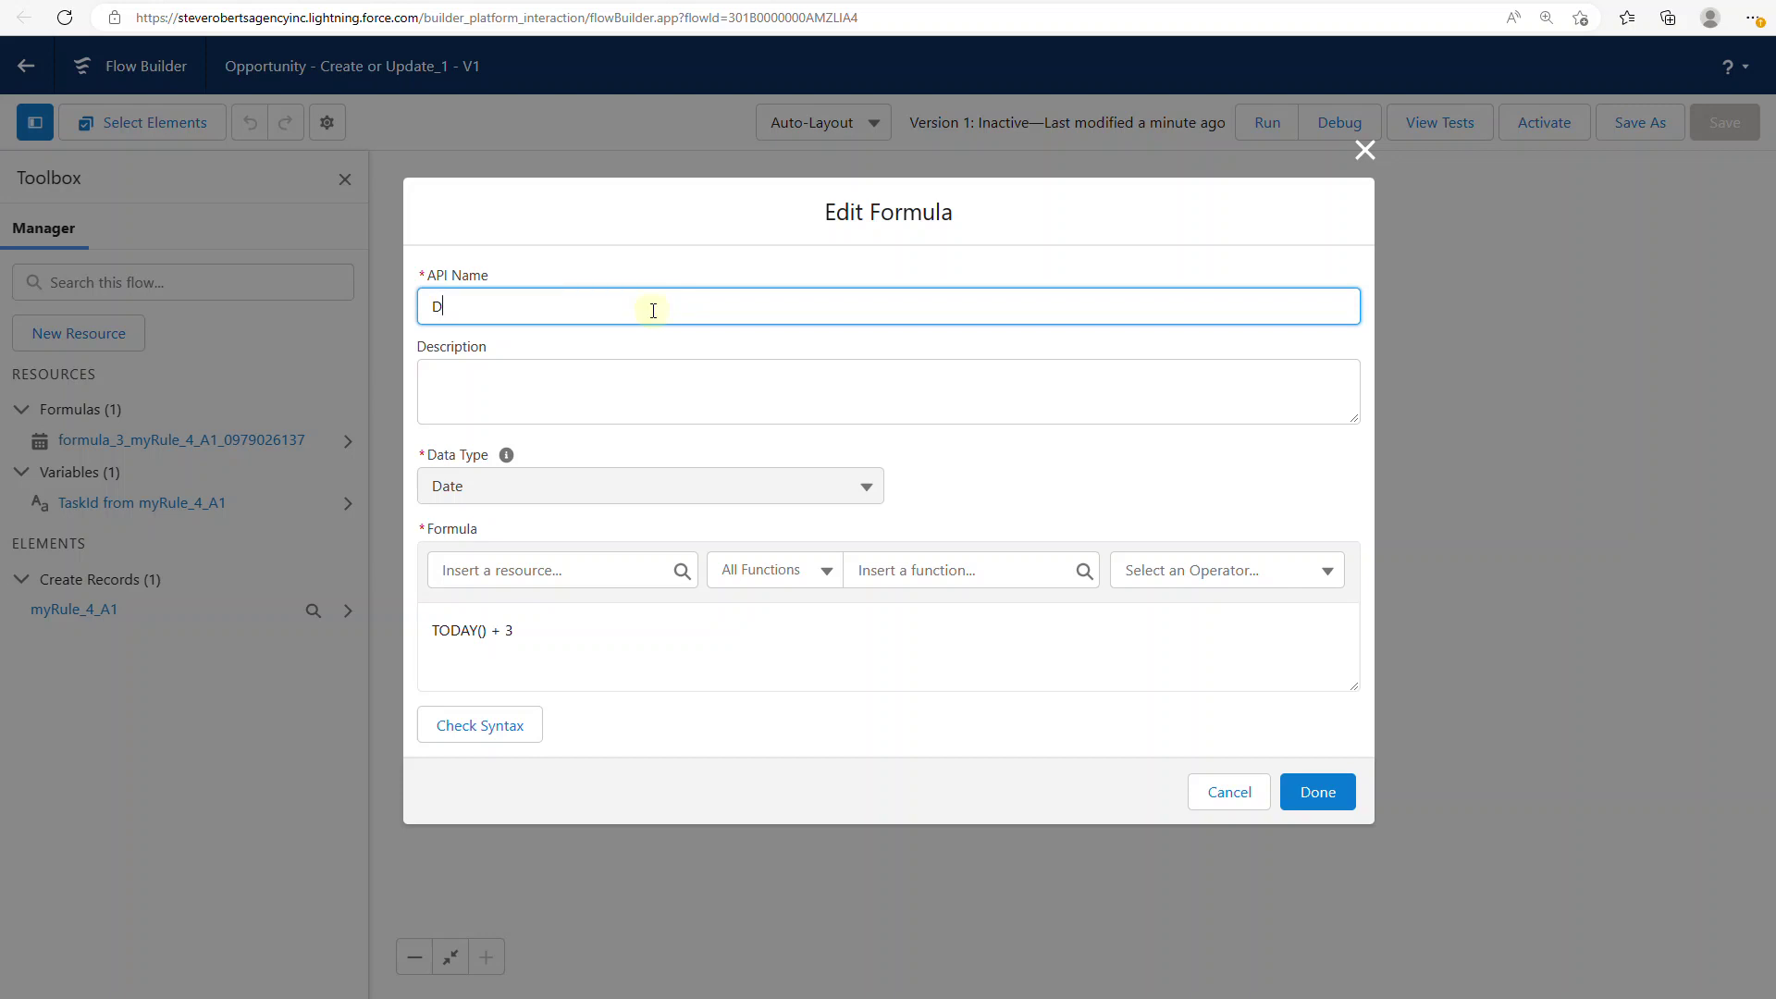
pyautogui.press('BackSpace')
pyautogui.write('Handoff_Due_Date')
pyautogui.click(517, 395)
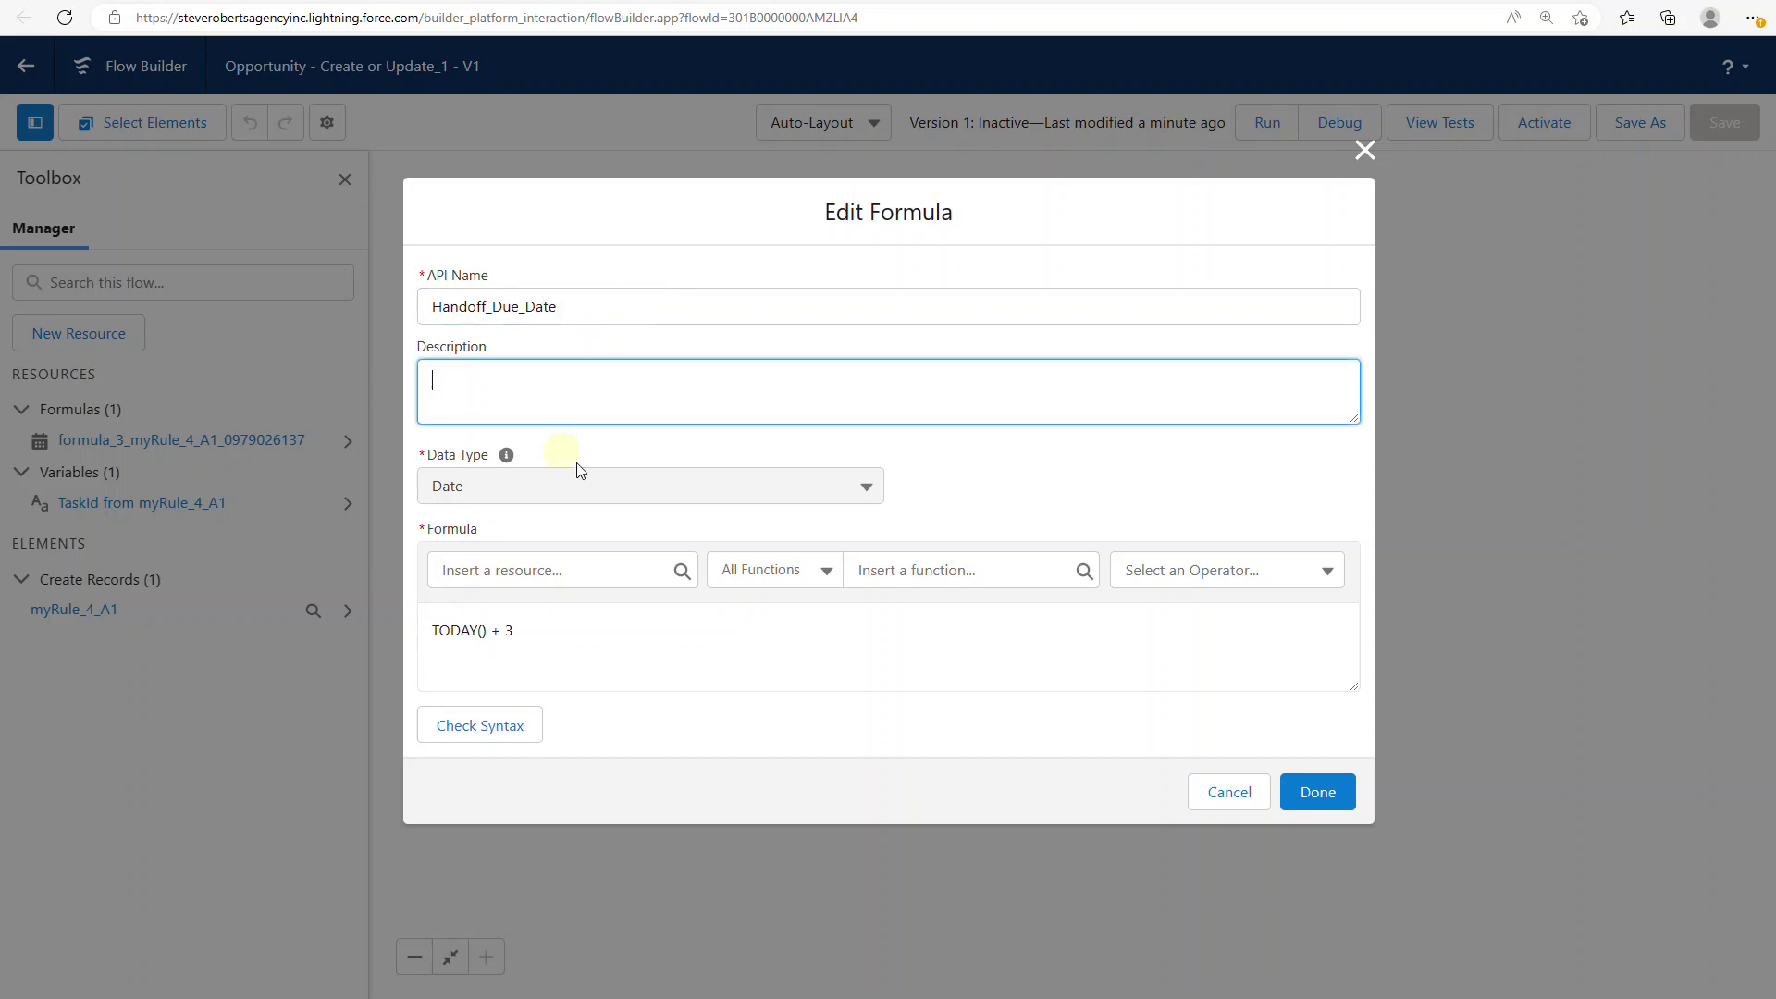
pyautogui.click(1318, 793)
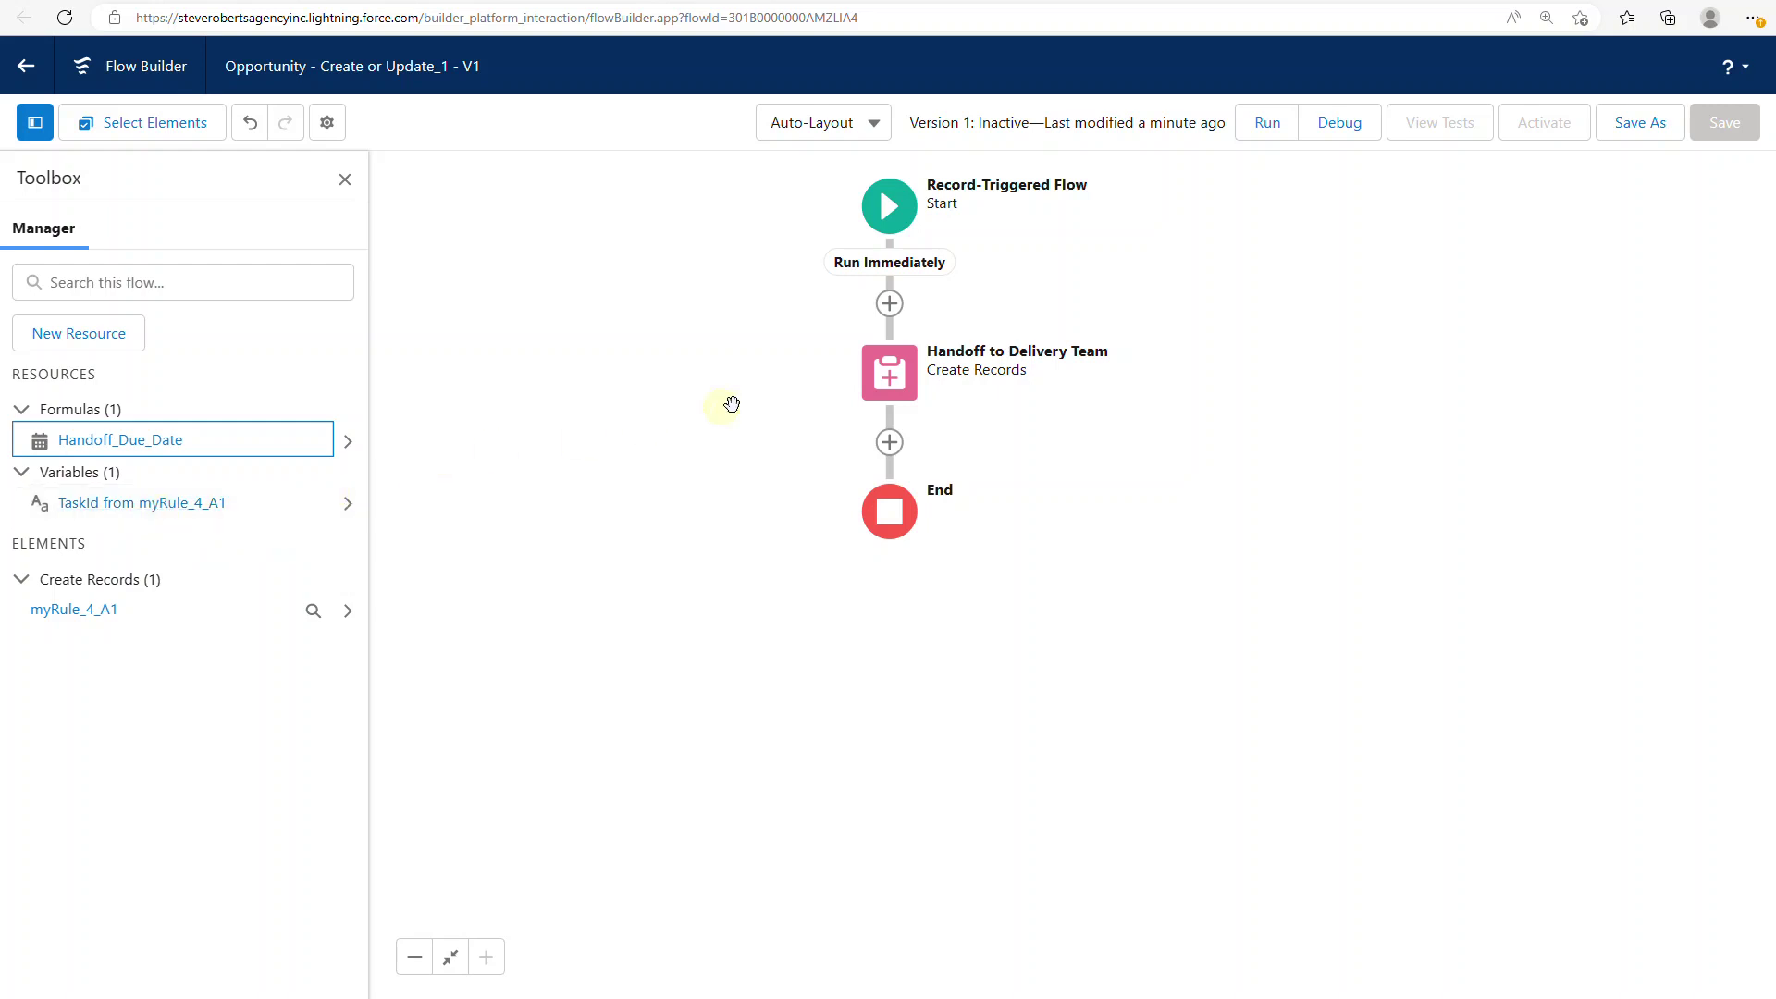
# Set the API name of the Handoff to Delivery Team element to Handoff_to_Delivery_Team.
pyautogui.click(884, 388)
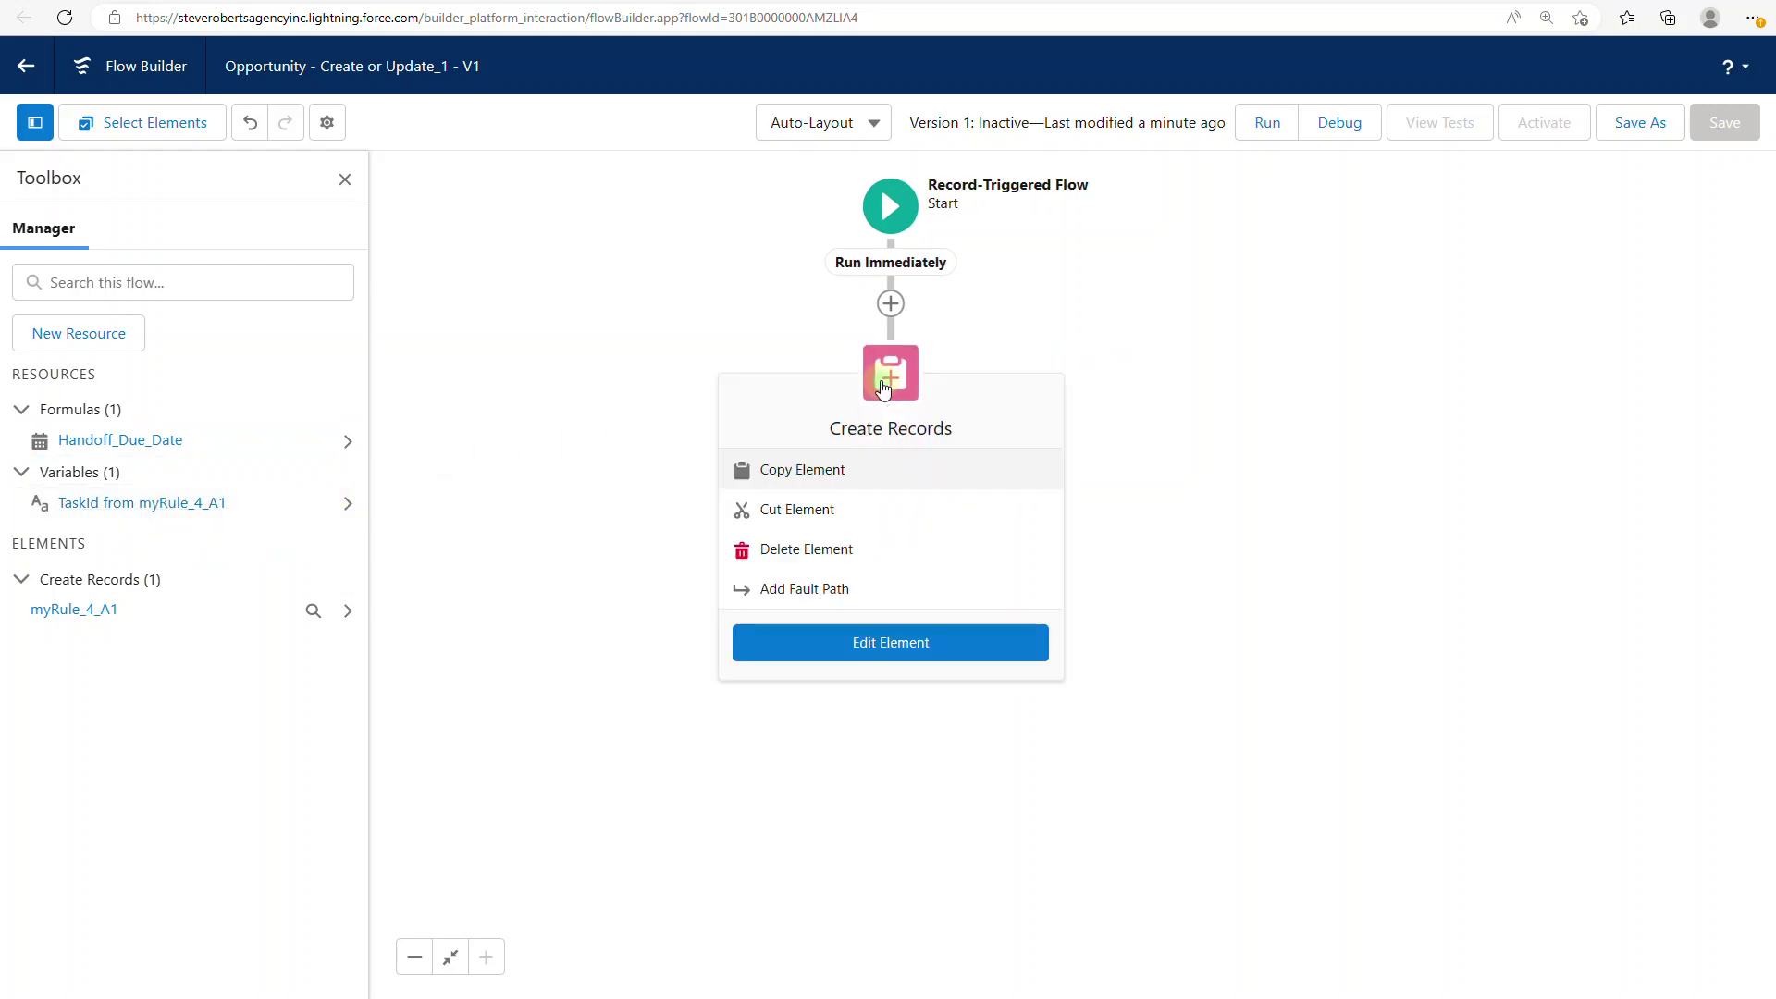
pyautogui.click(890, 652)
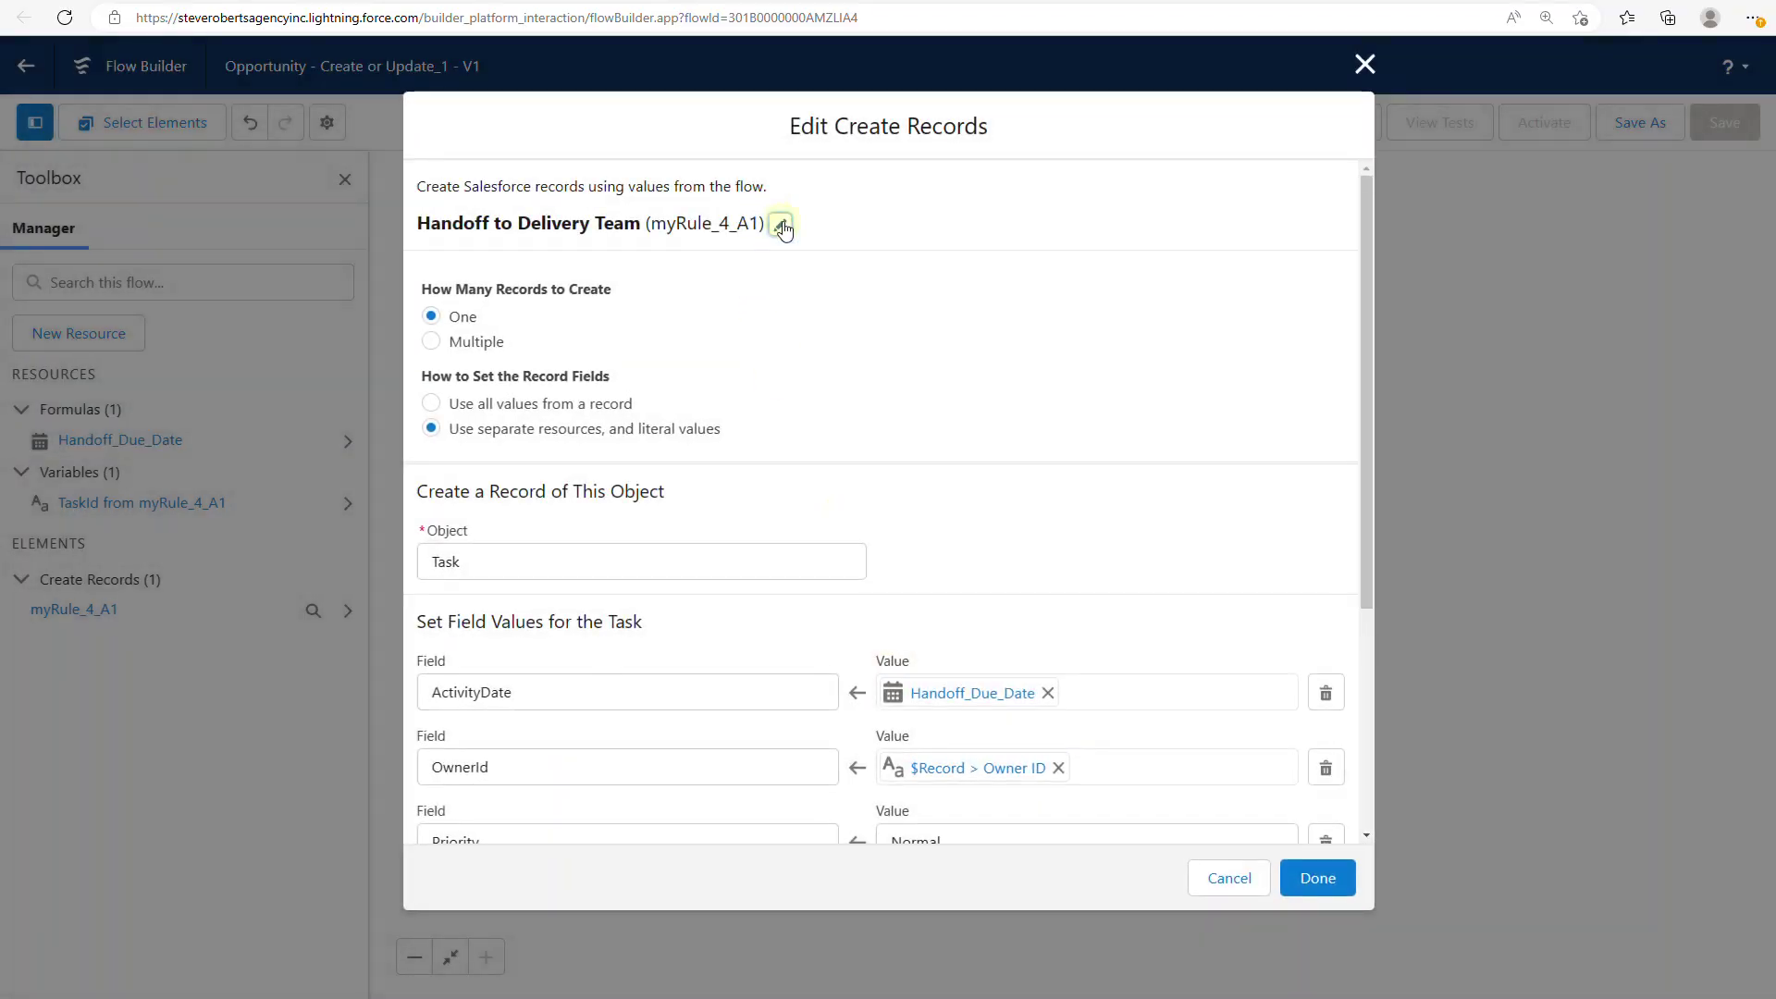
pyautogui.click(780, 226)
pyautogui.doubleClick(963, 253)
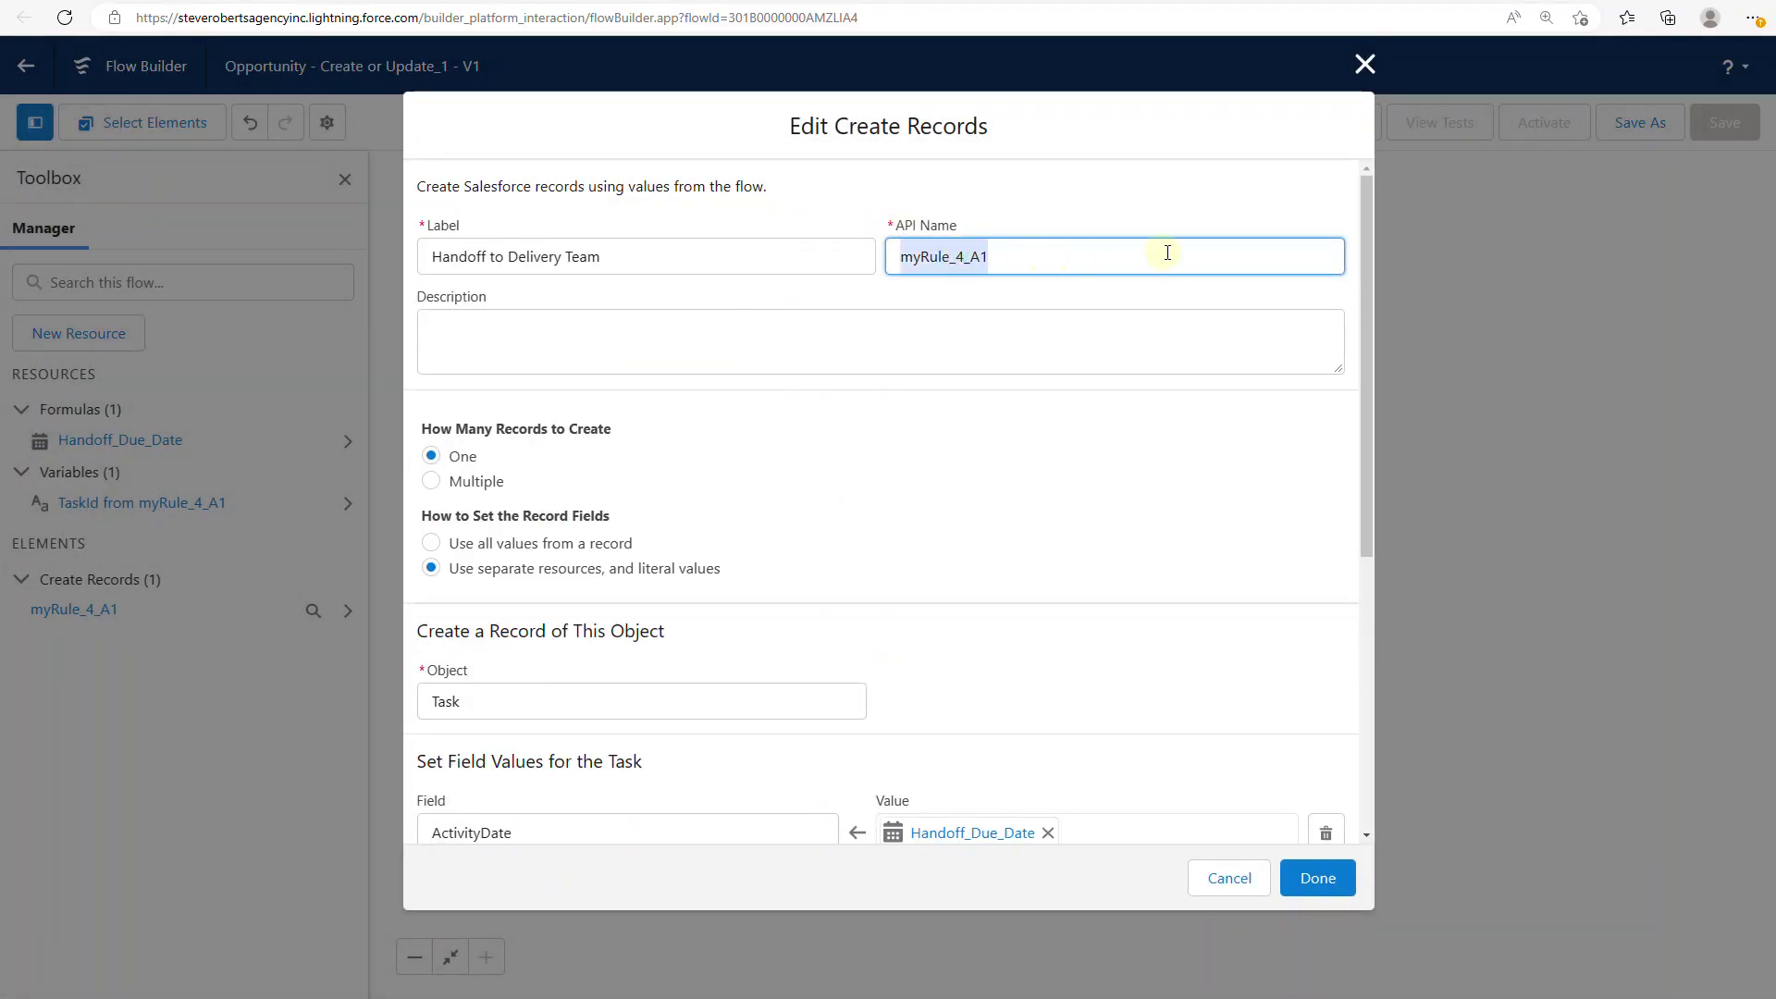
pyautogui.write('Handoff_')
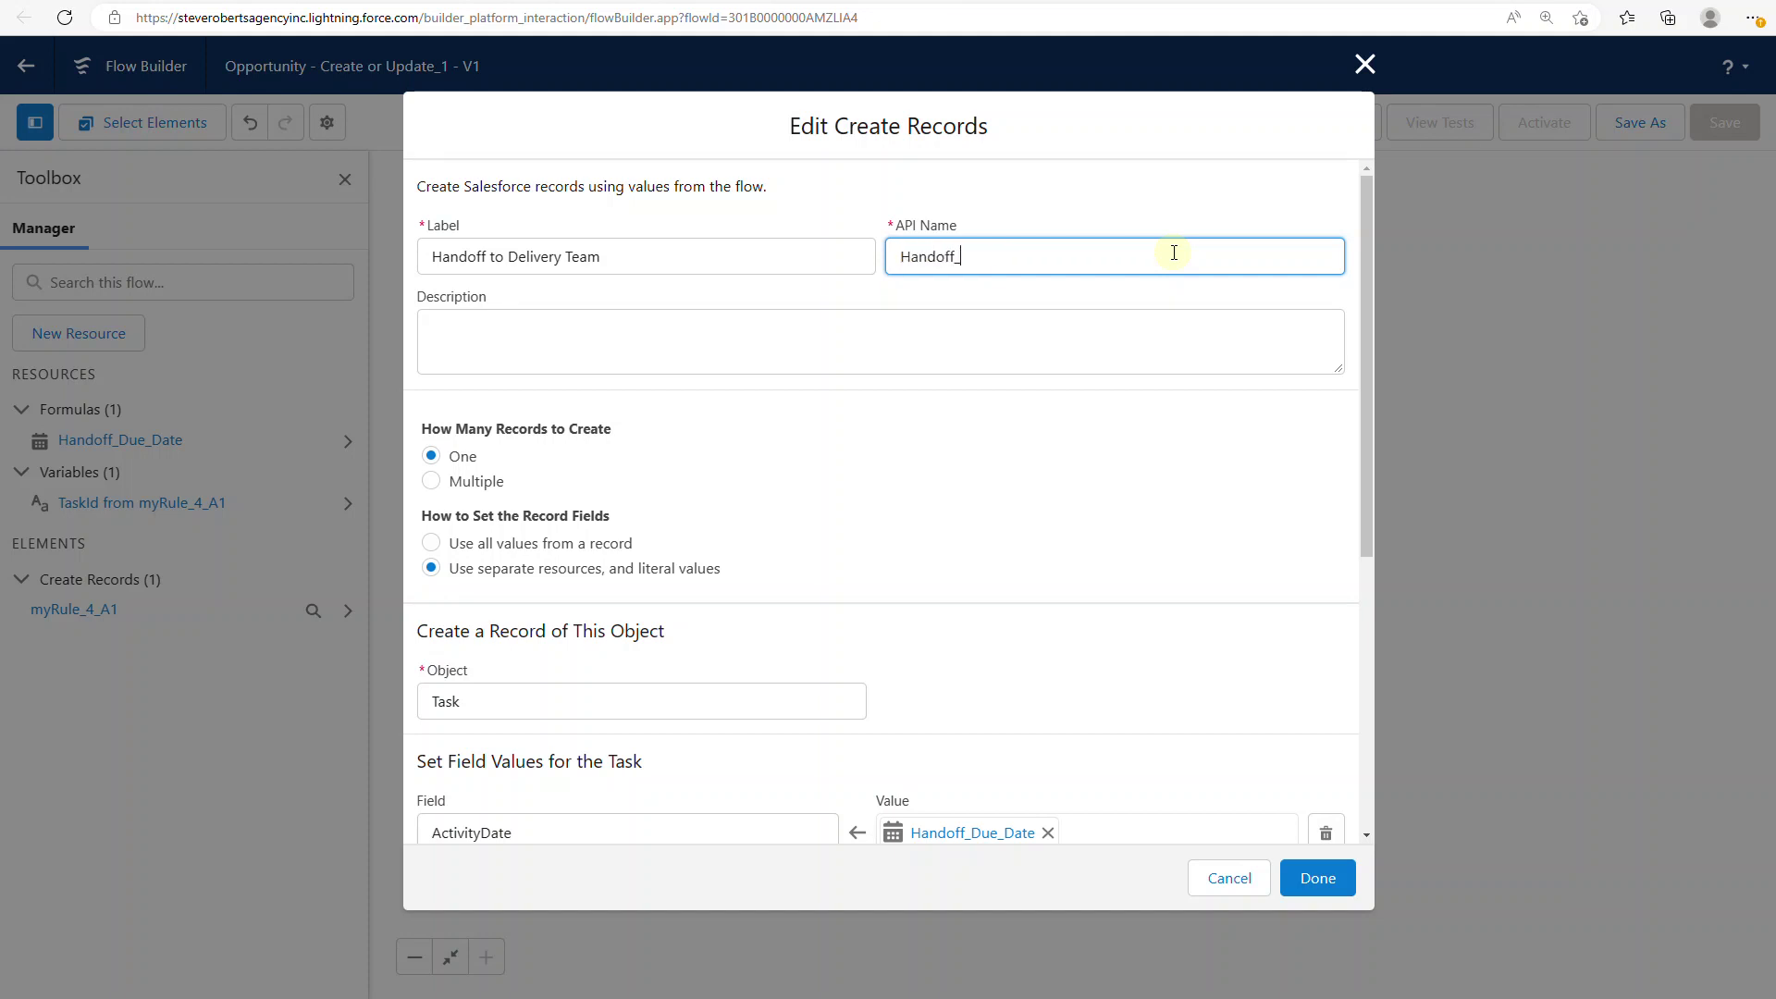
pyautogui.write('to_Delivery_Team')
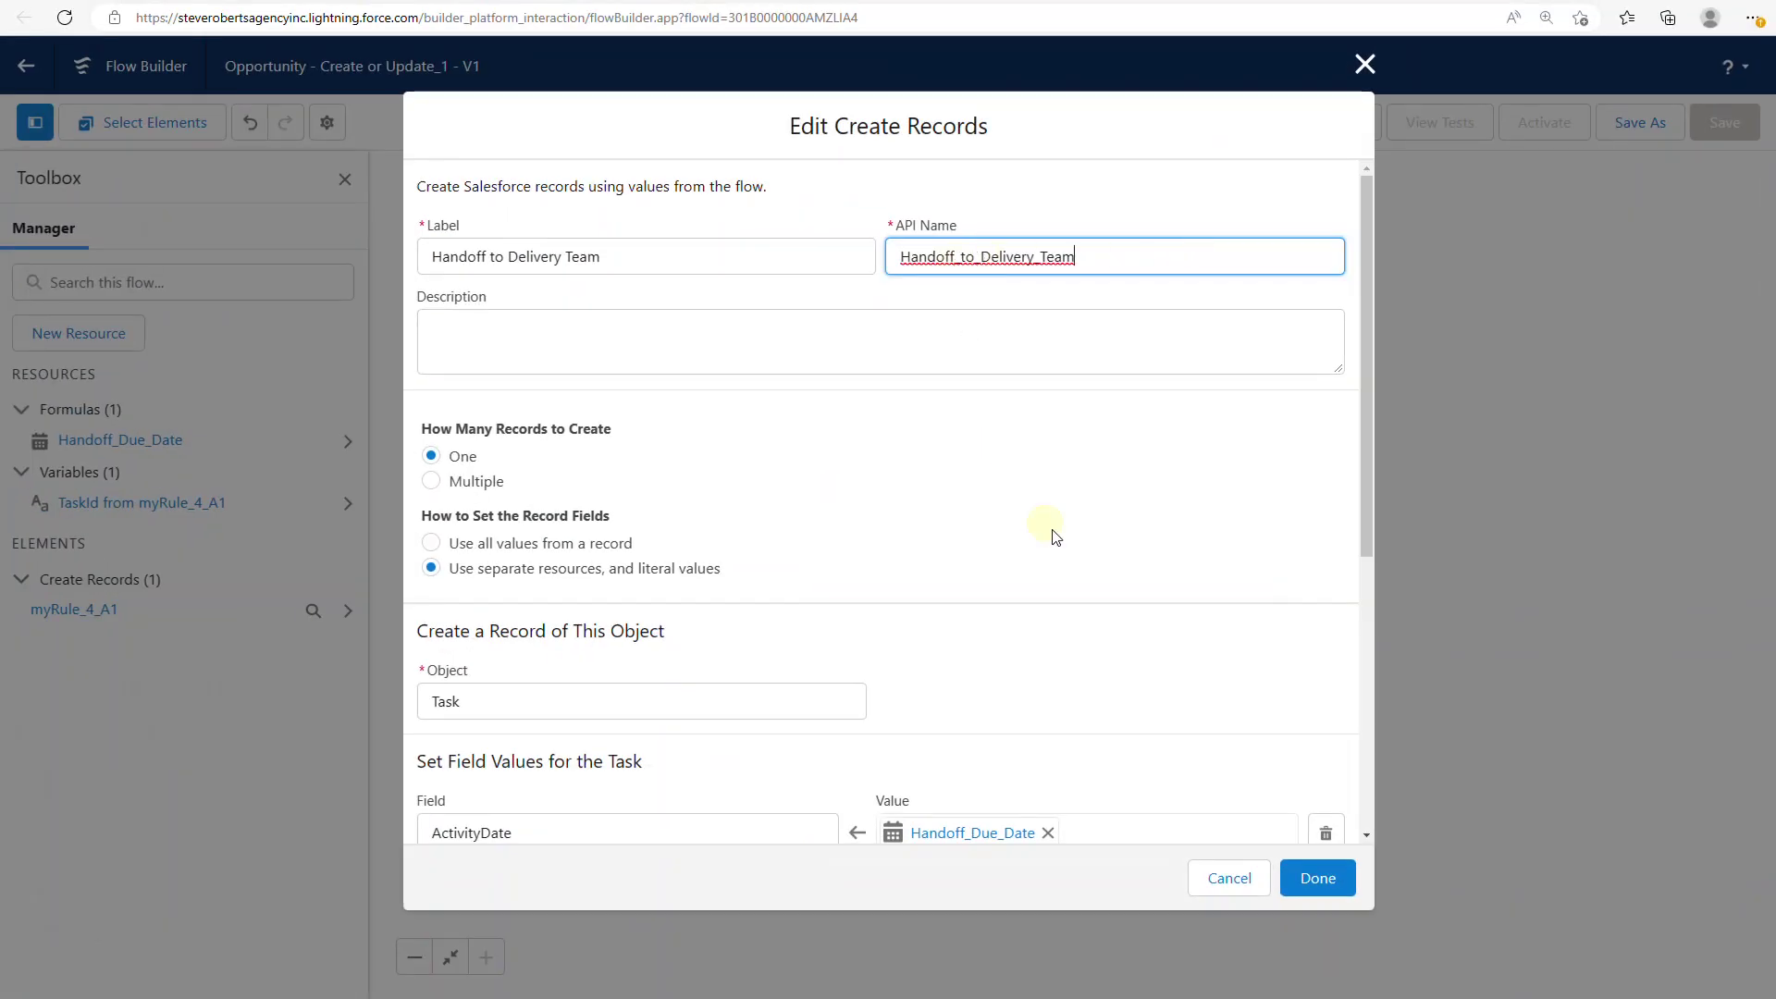
pyautogui.click(1314, 877)
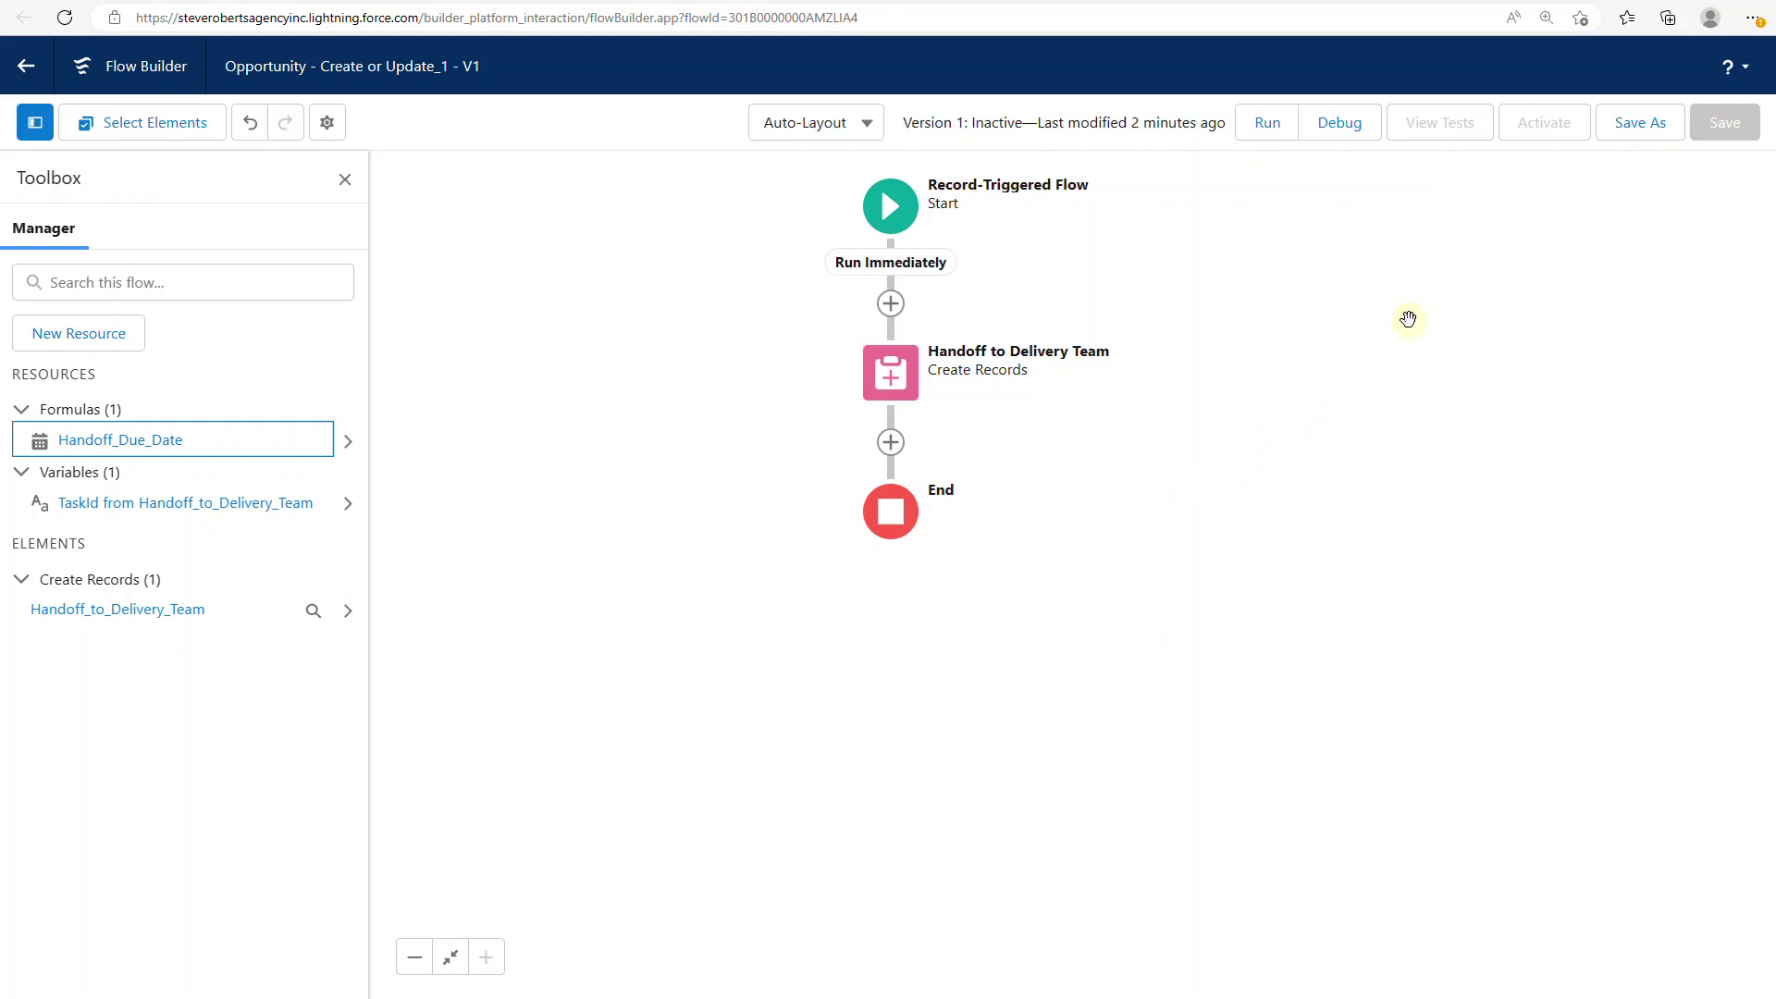
# Cancel debugging without the unsaved changes and save the flow as a new version.
pyautogui.click(1347, 135)
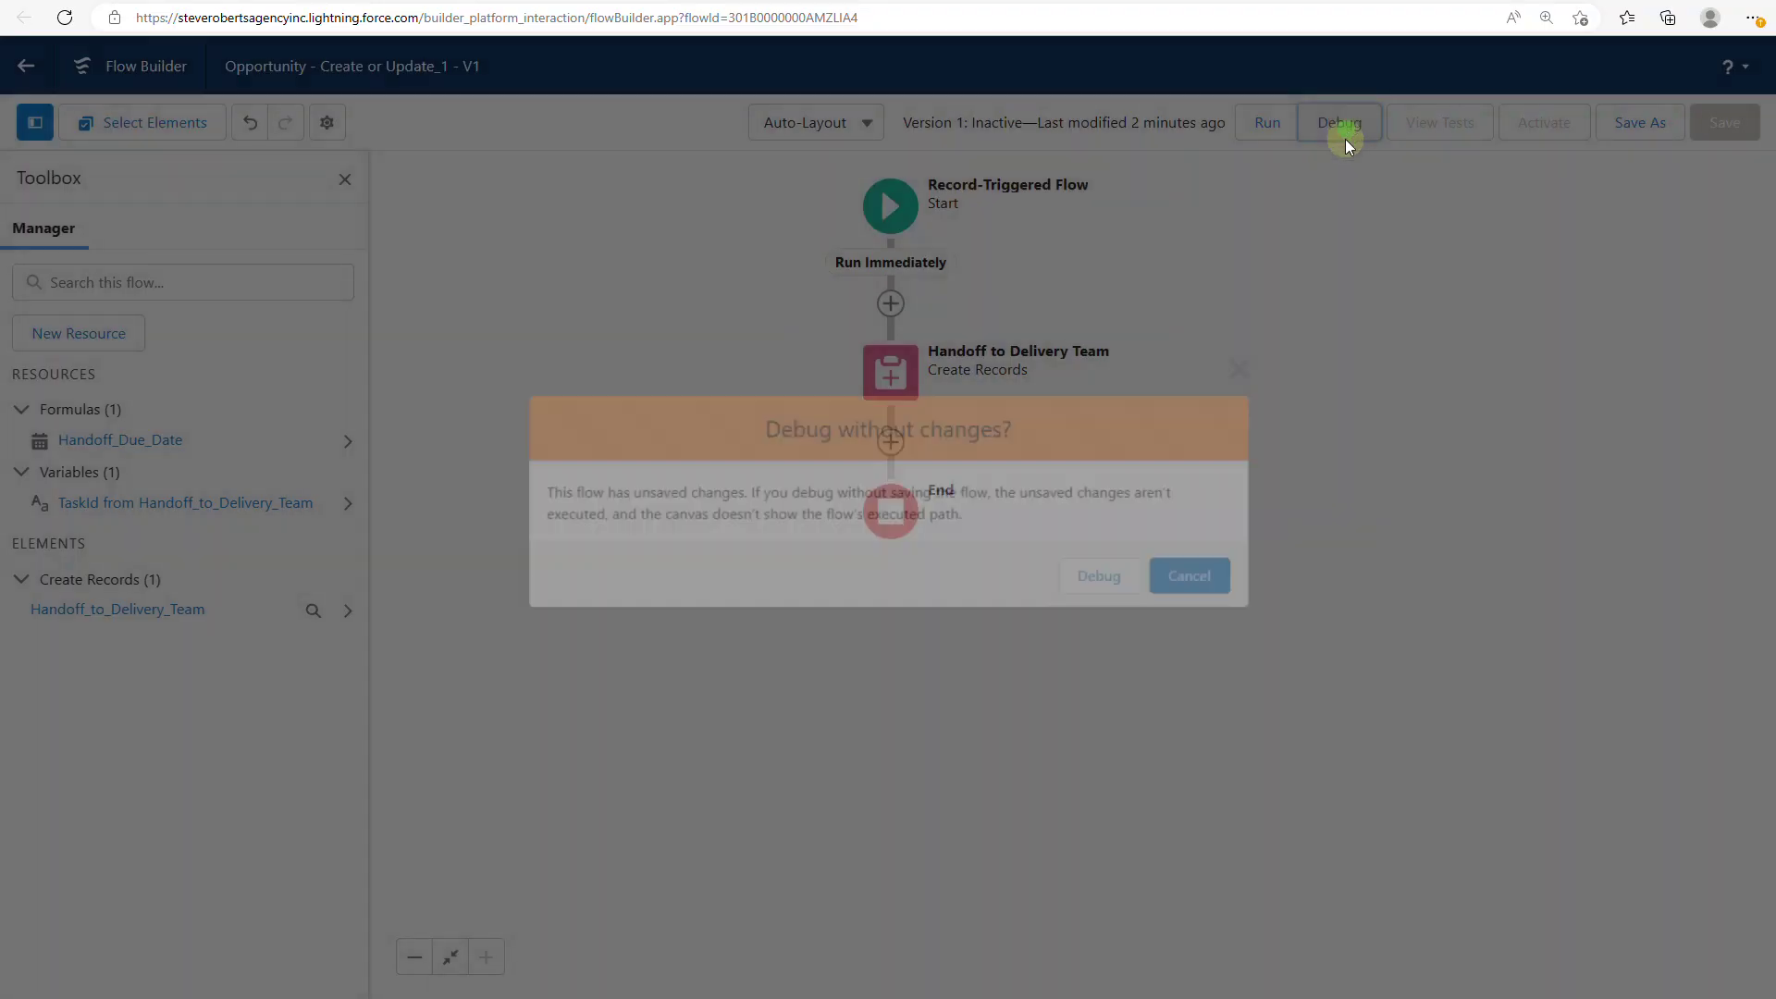
pyautogui.click(1219, 577)
pyautogui.click(1653, 134)
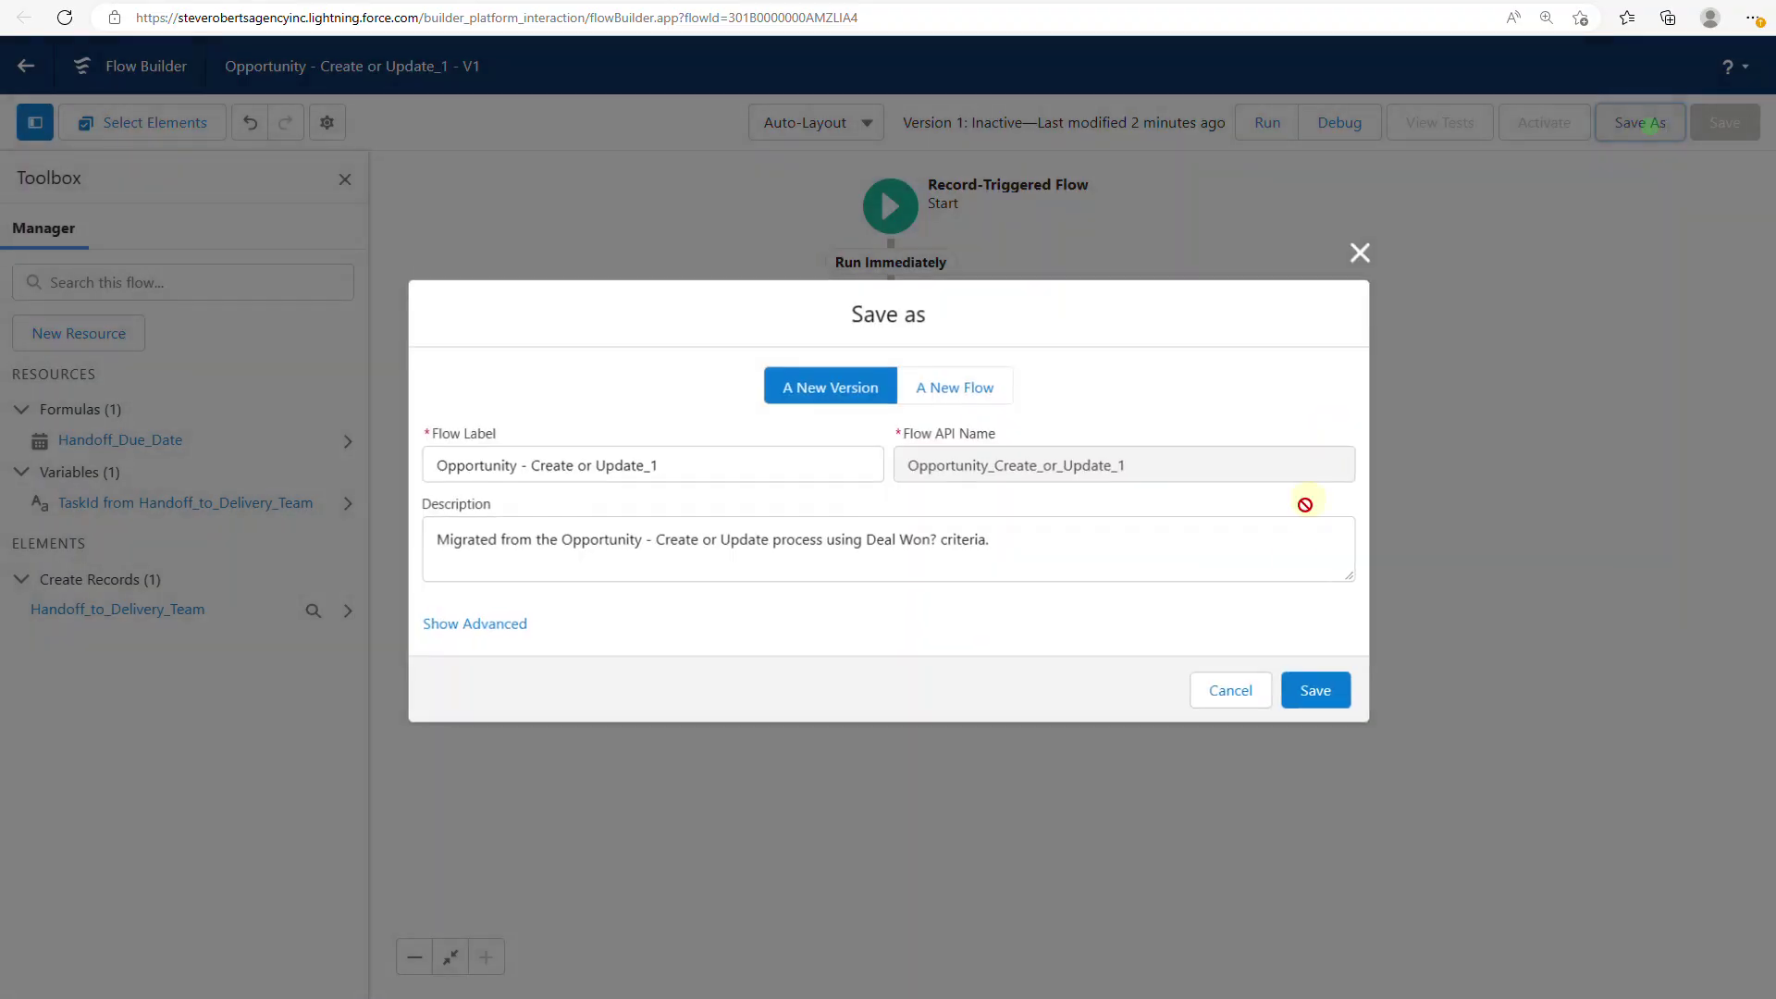
pyautogui.click(1323, 694)
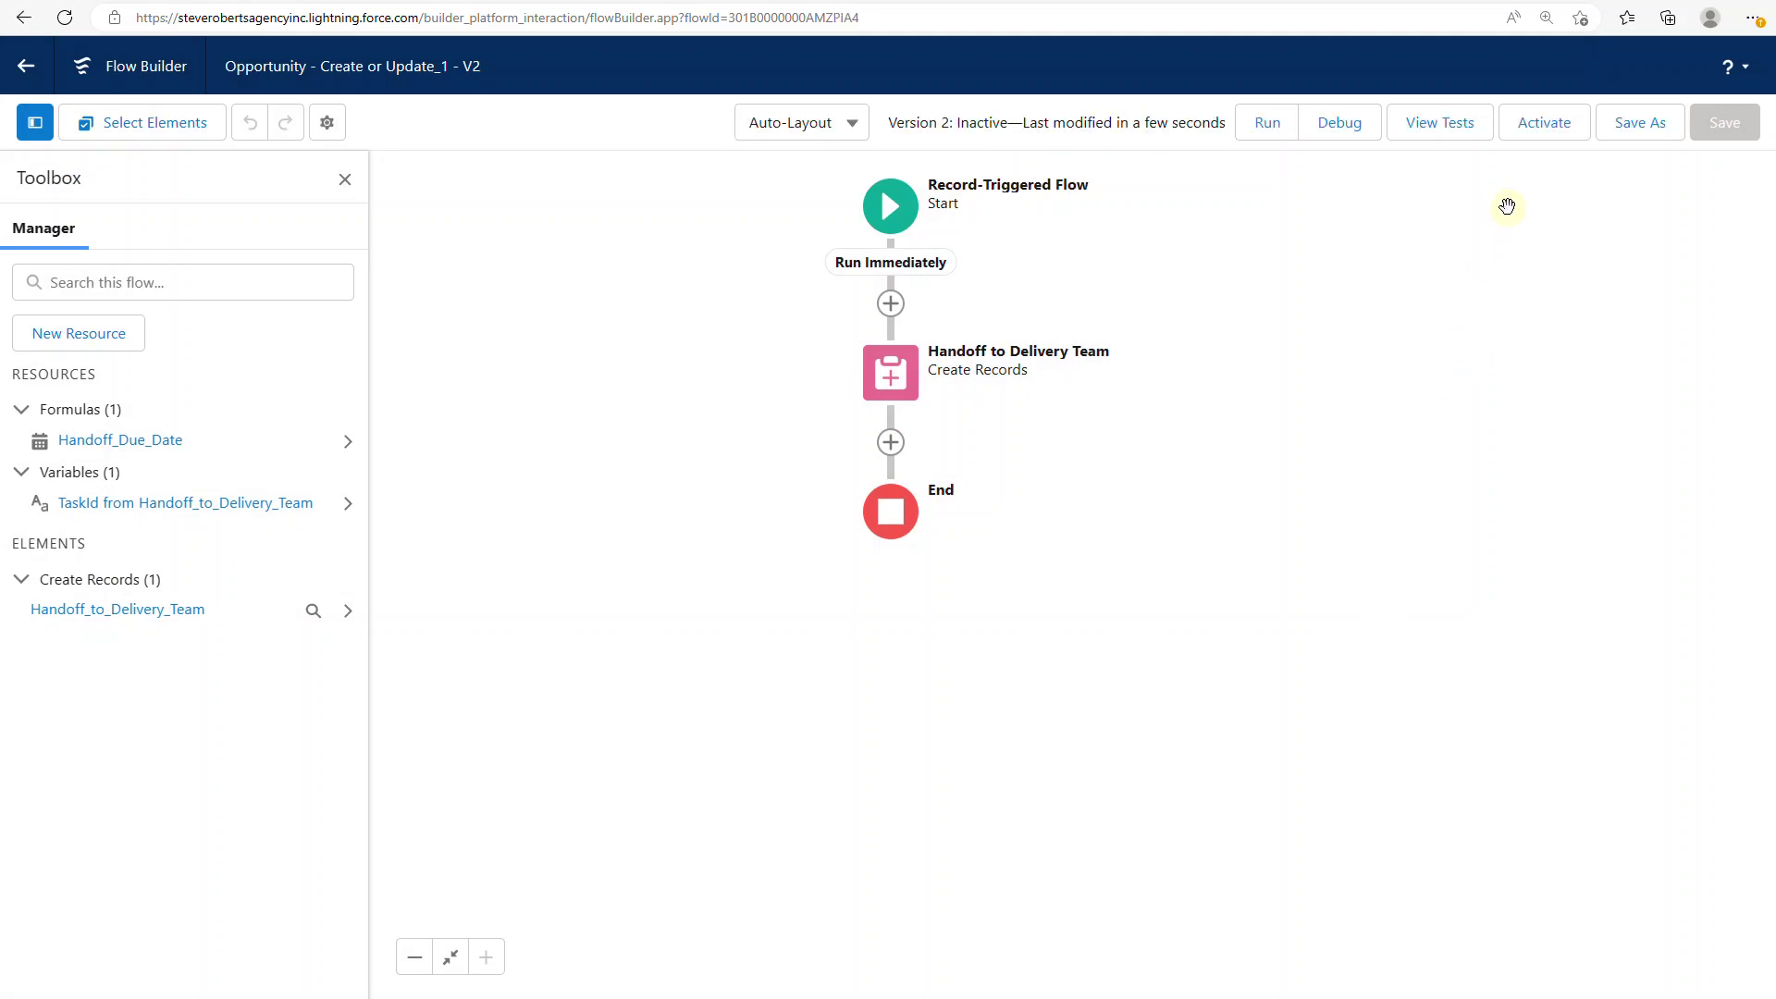
# Prepare a debug run of the flow with Global Media - 400 Widgets (Sample) as the triggering opportunity.
pyautogui.click(1339, 123)
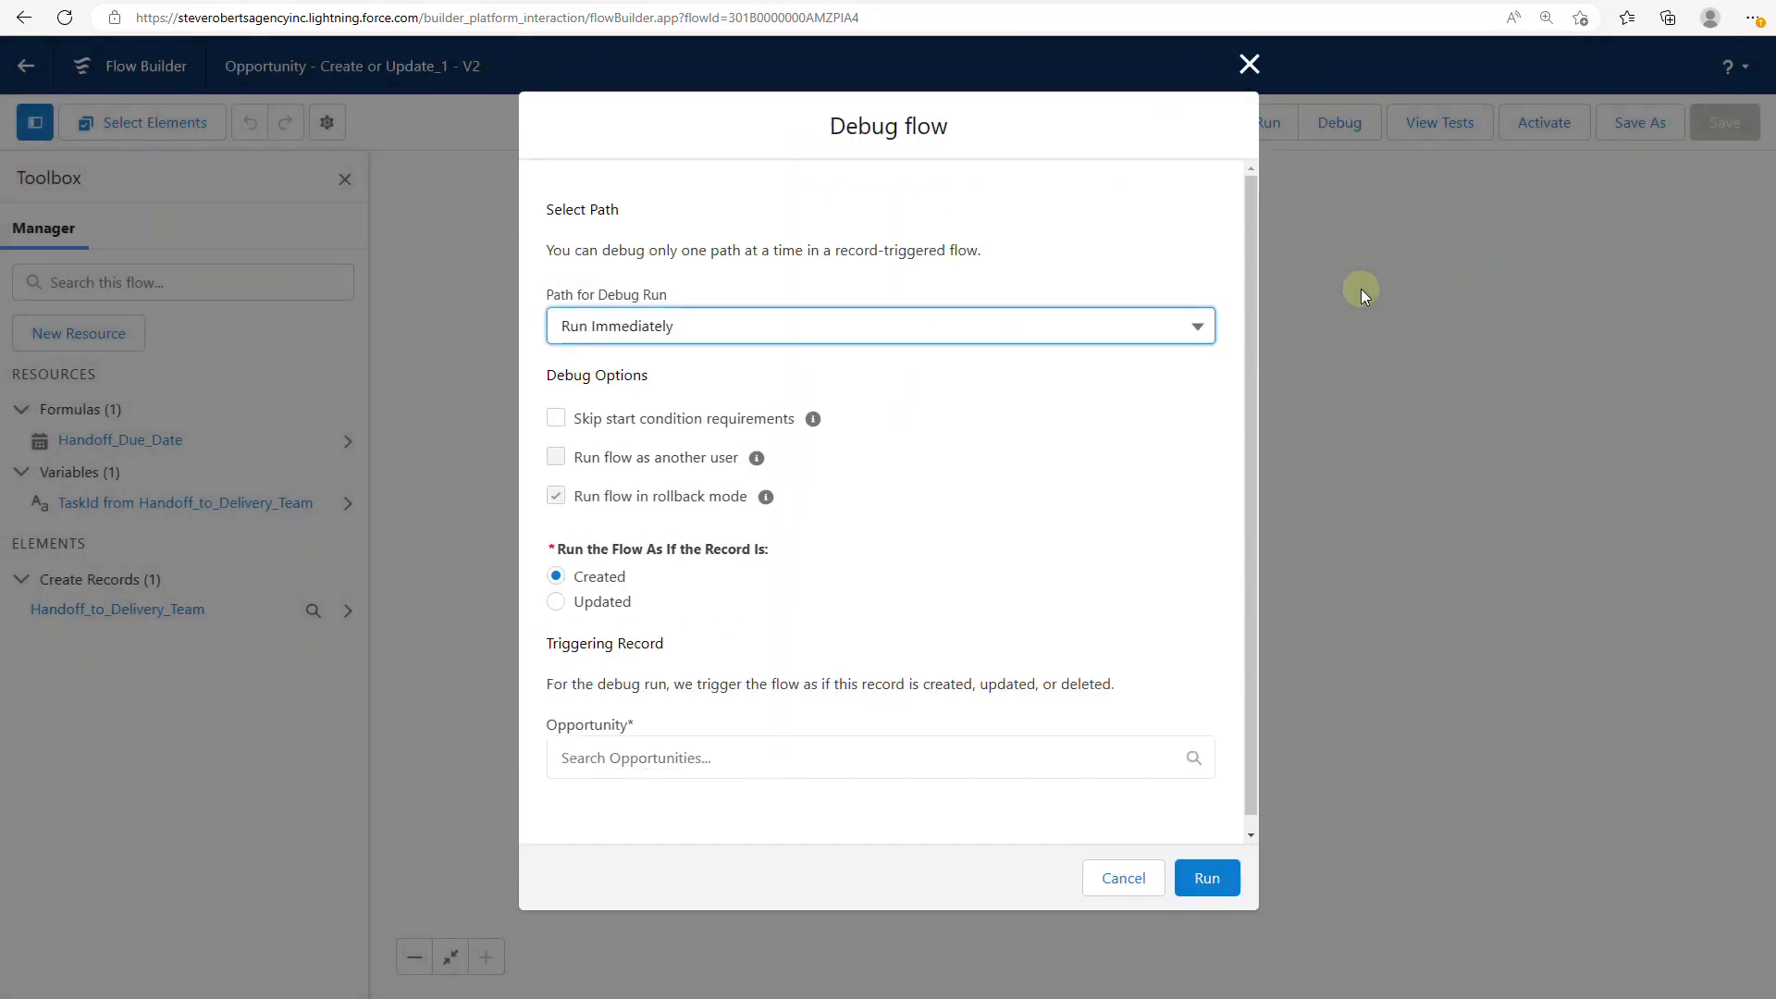
pyautogui.scroll(-1, 984, 515)
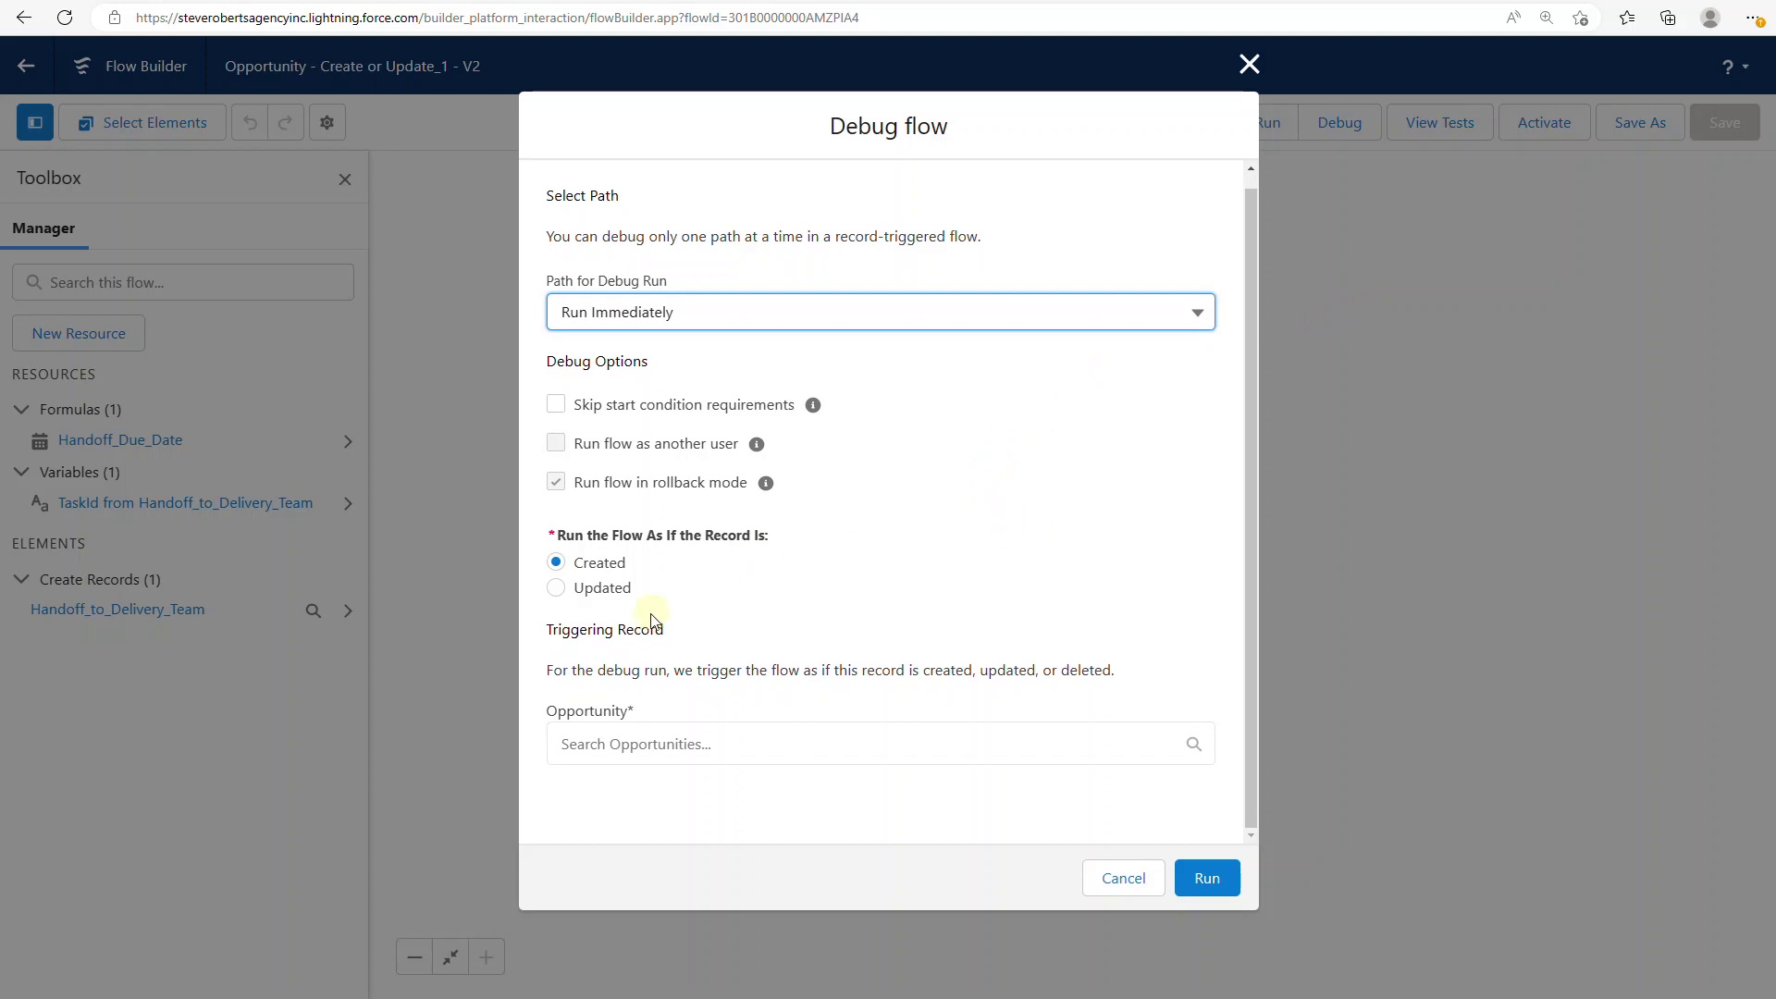
pyautogui.click(644, 743)
pyautogui.scroll(-3, 781, 761)
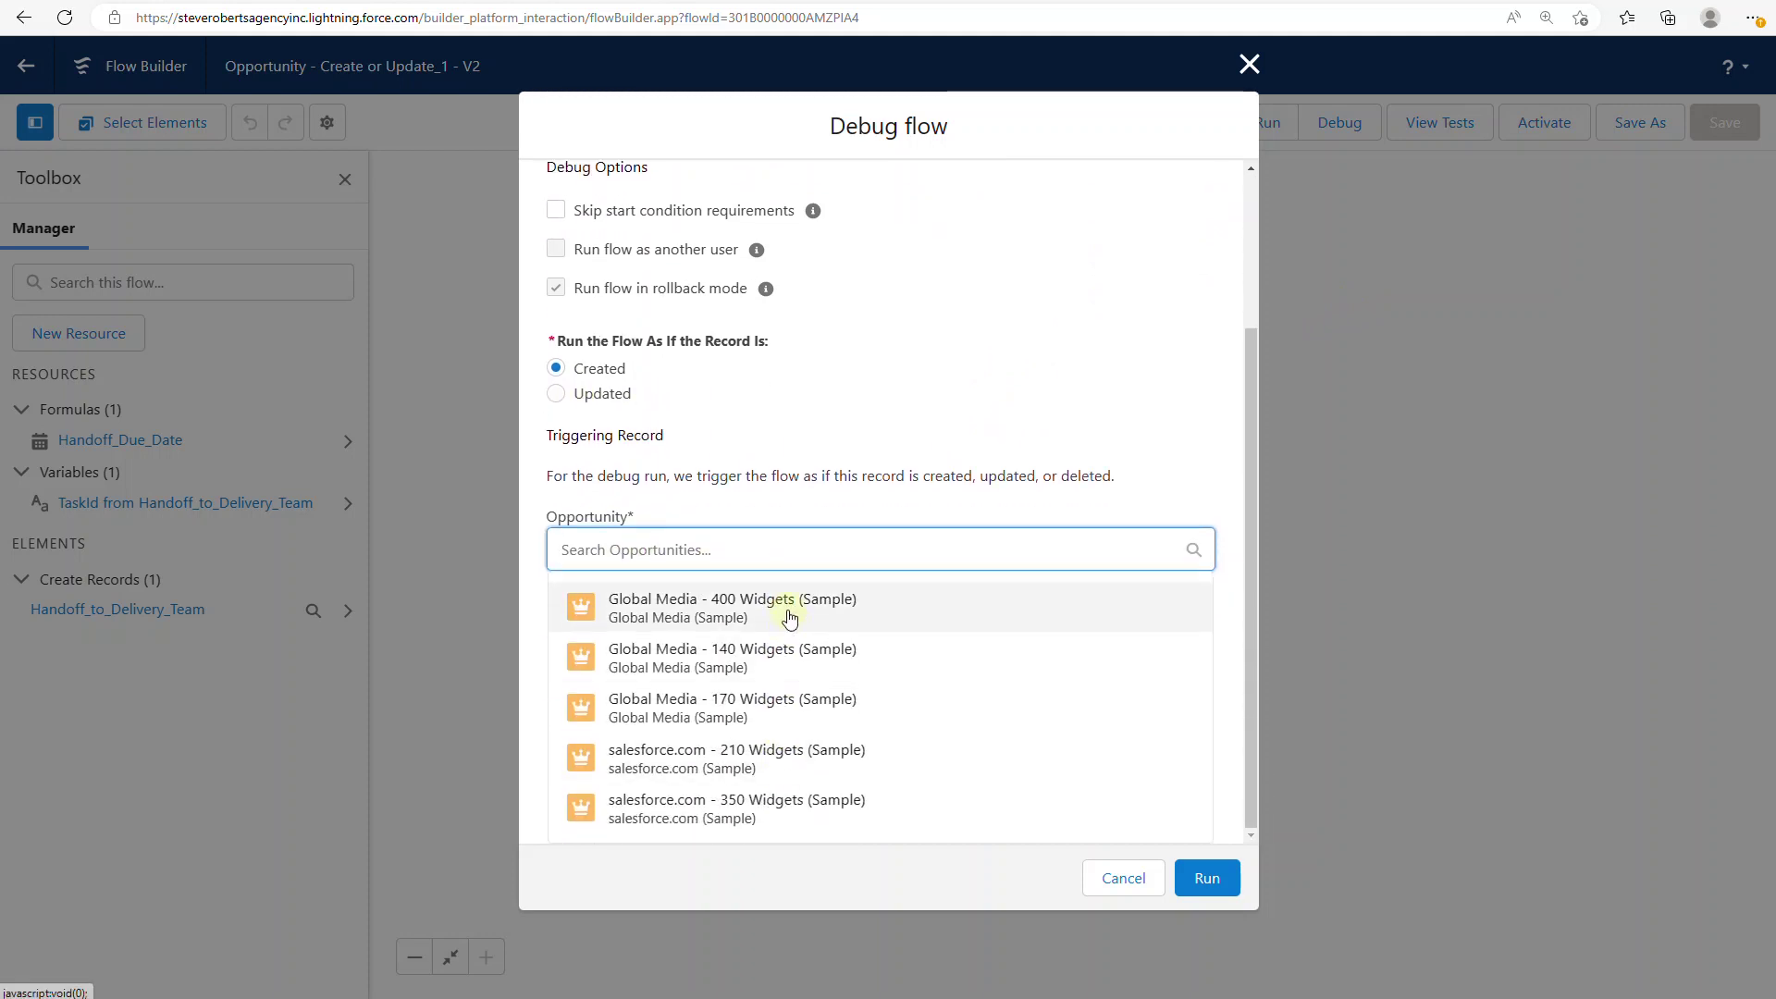
pyautogui.click(790, 618)
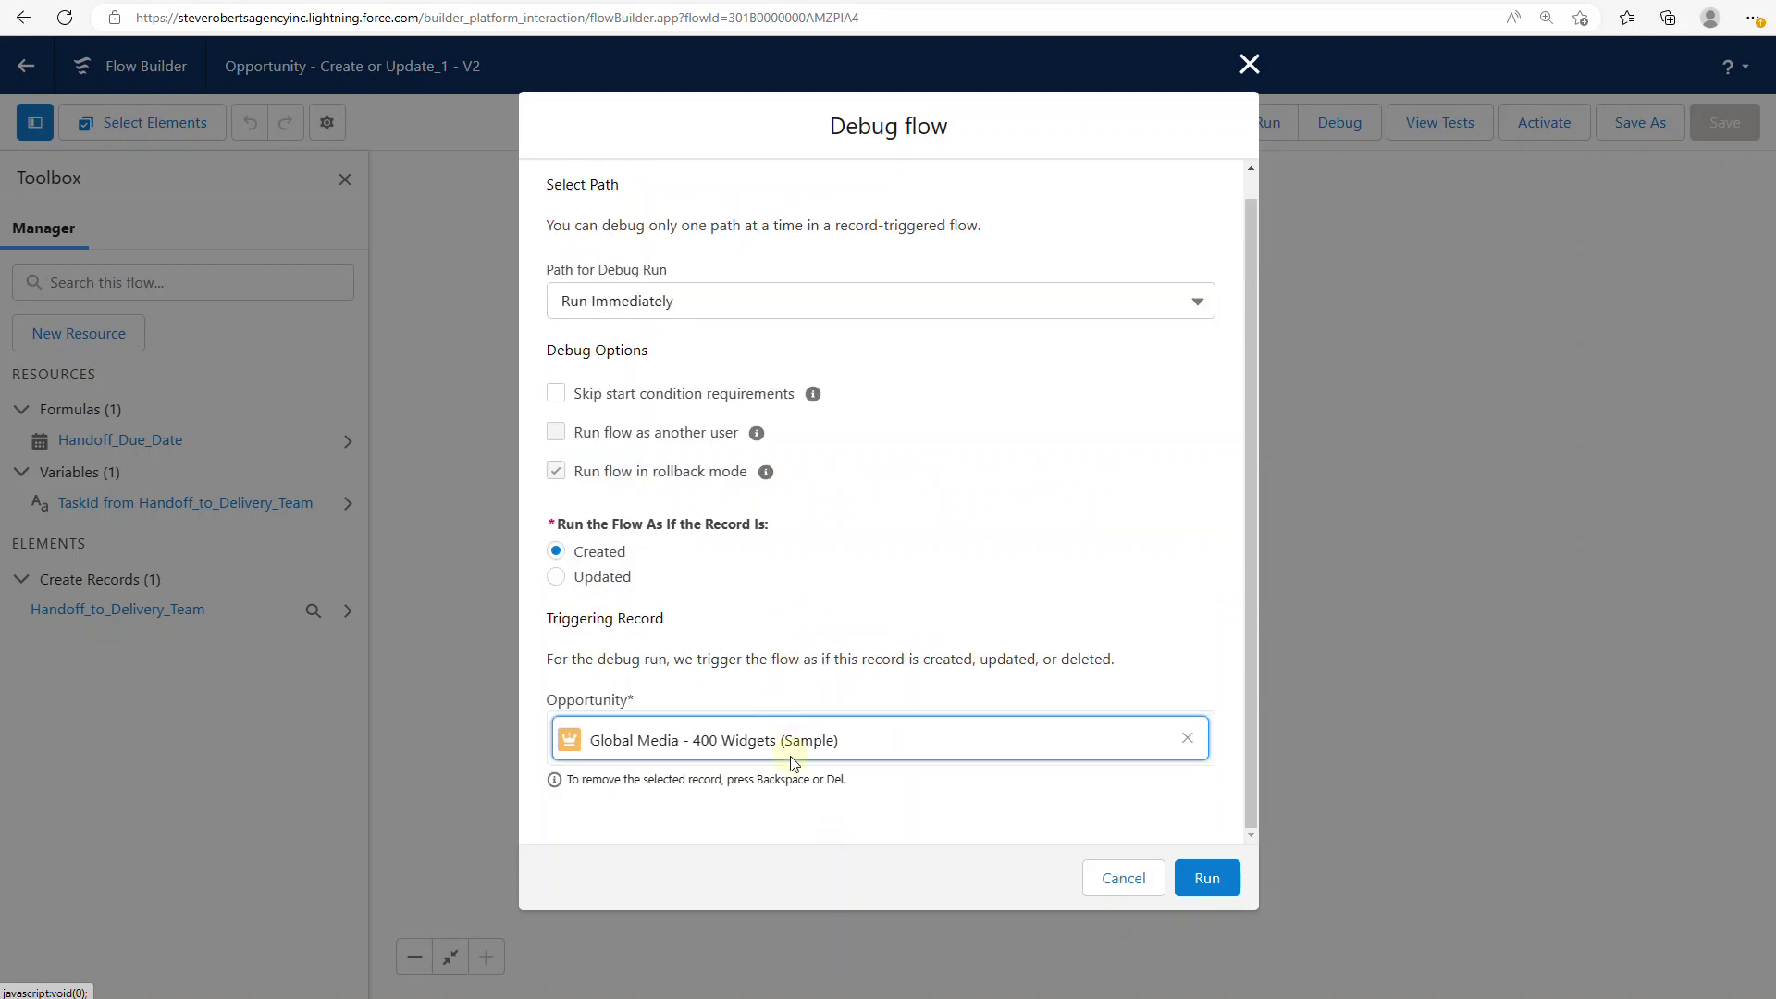
# Set the debug run to treat the record as Updated and examine the triggering record's field values, including Stage.
pyautogui.click(555, 577)
pyautogui.scroll(-5, 852, 675)
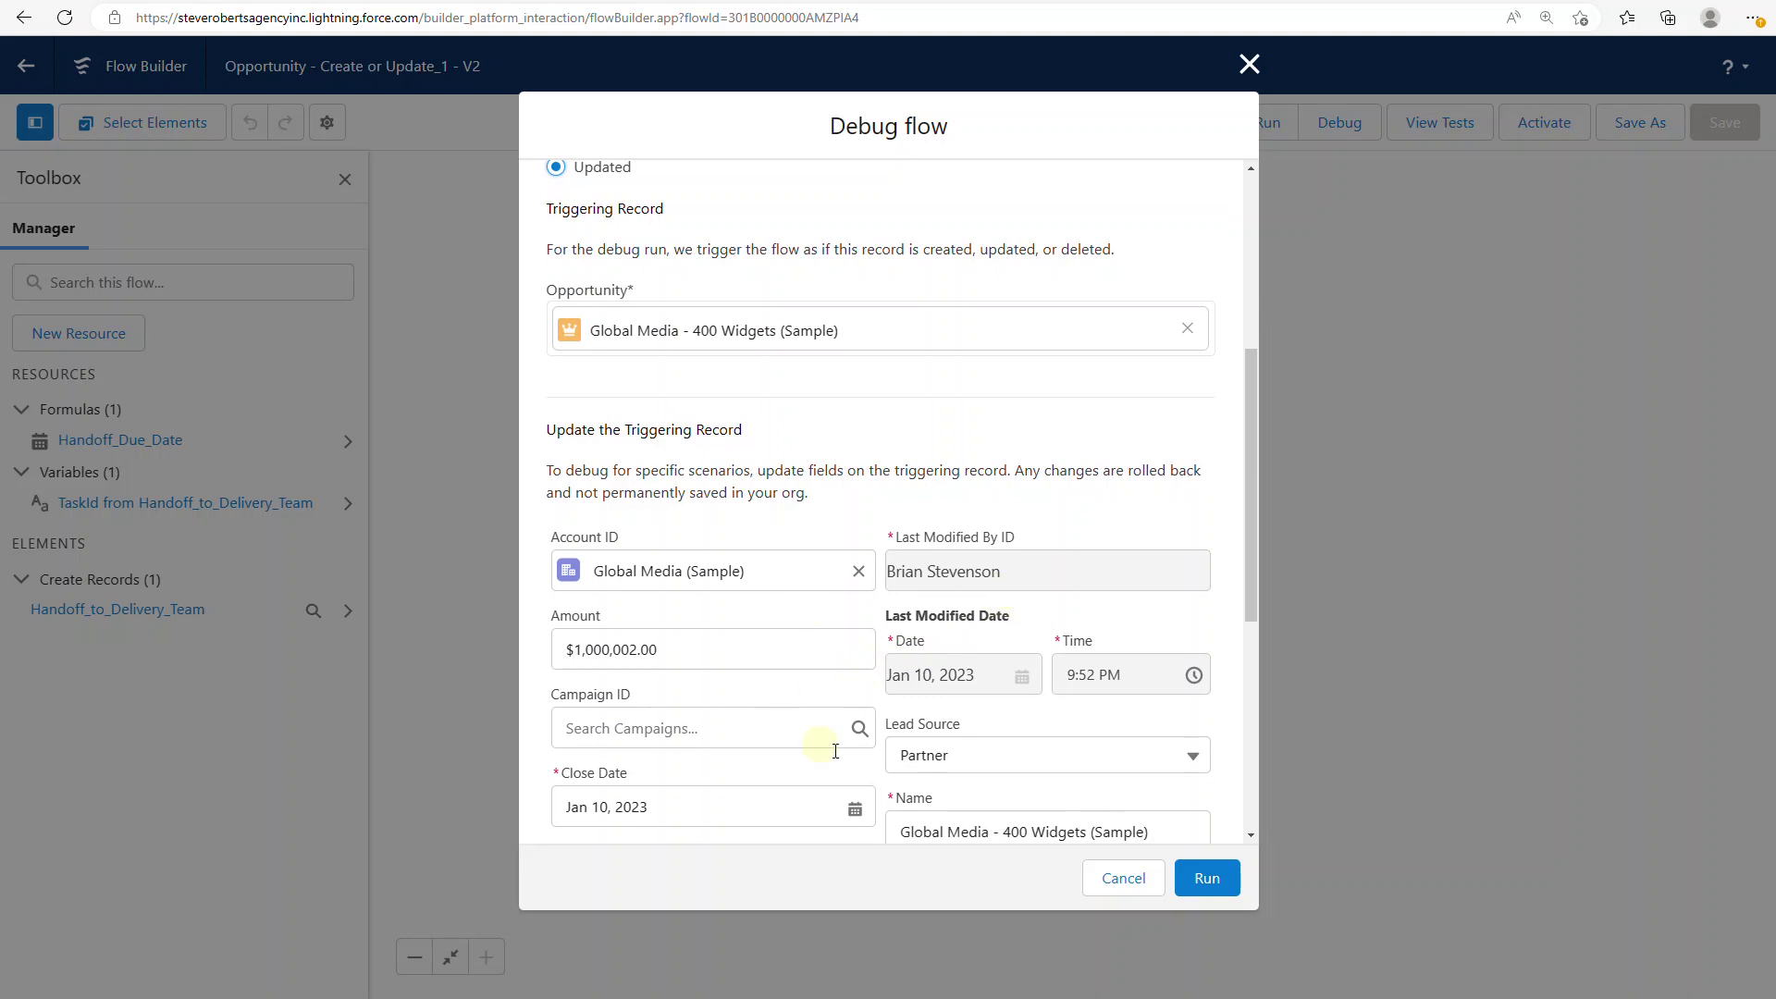
pyautogui.scroll(-5, 958, 686)
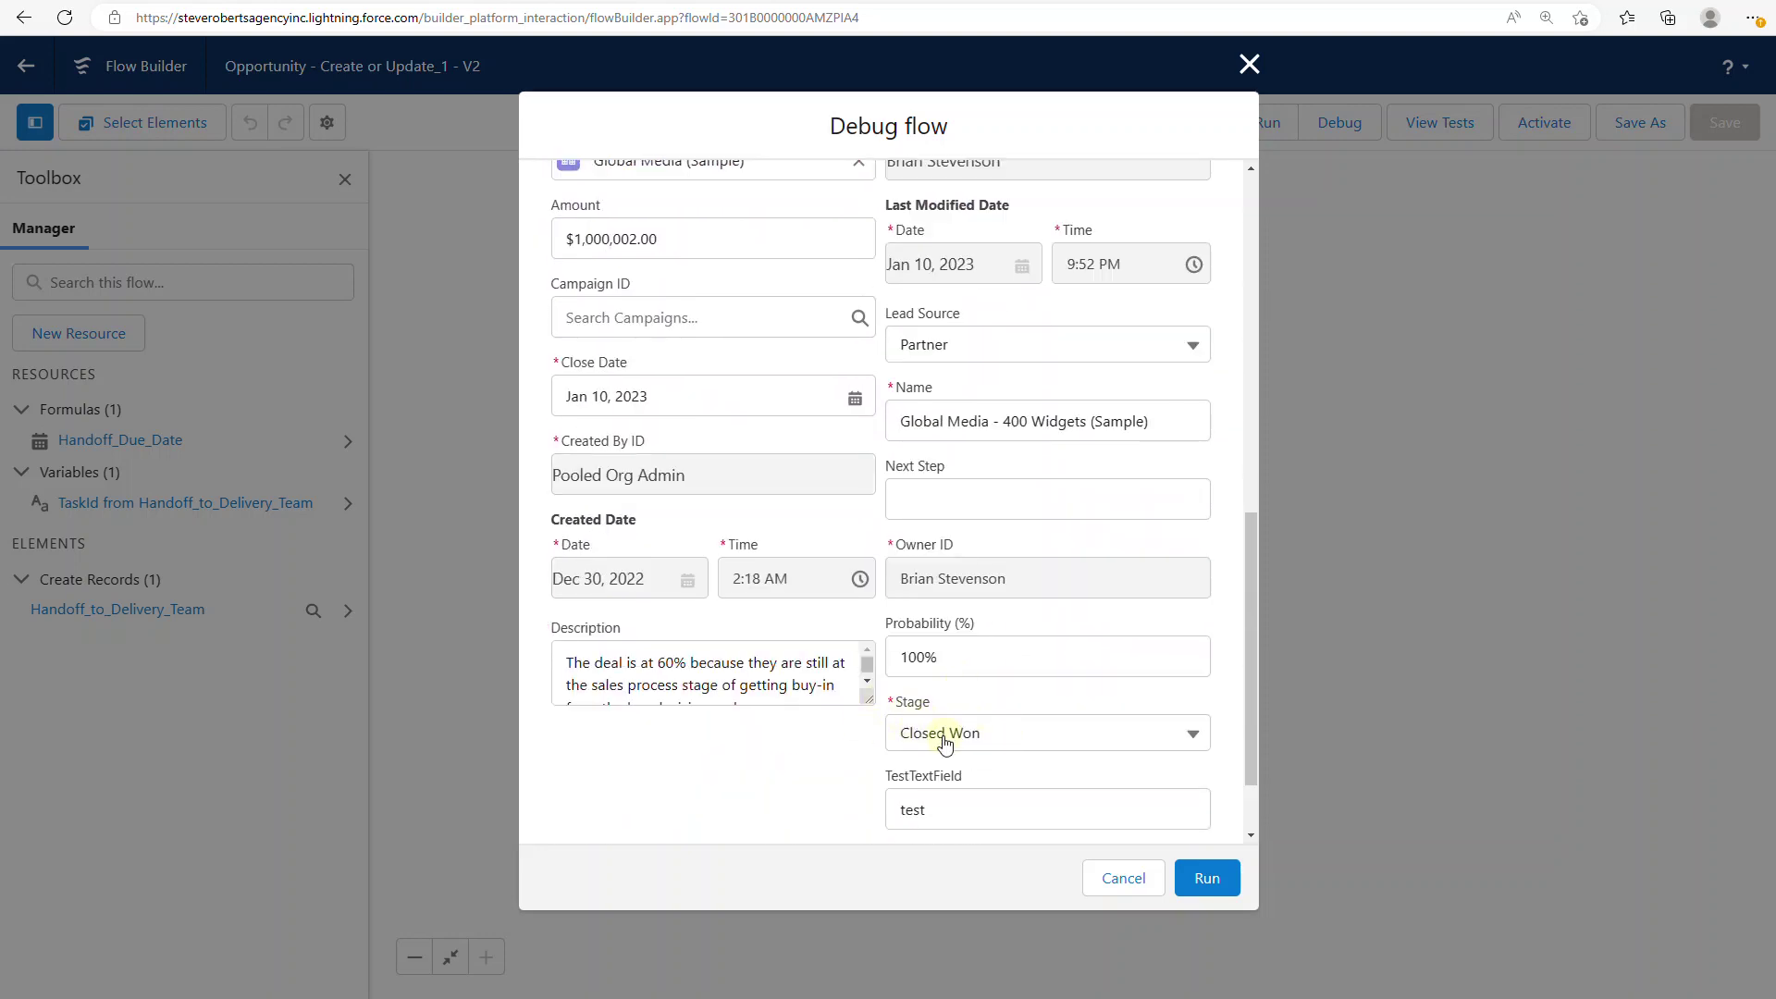
pyautogui.scroll(8, 920, 733)
# Set the debug run to treat the record as Created and run it.
pyautogui.click(555, 446)
pyautogui.scroll(1, 557, 454)
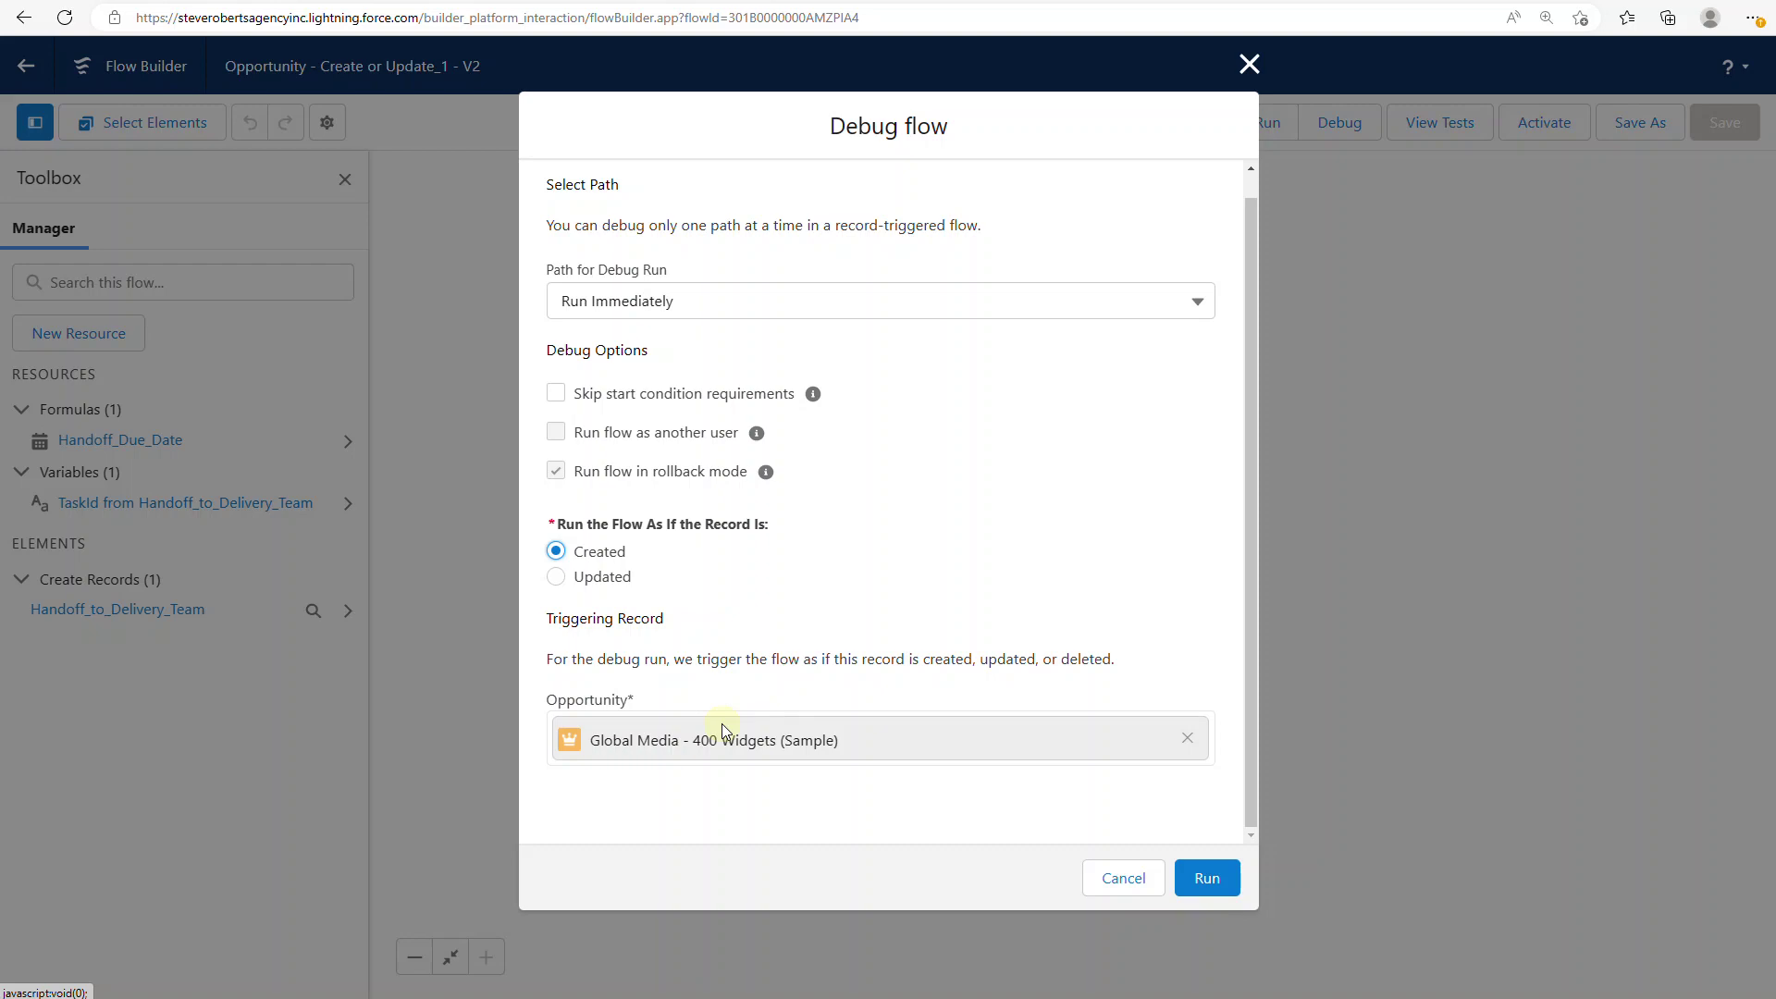
pyautogui.click(1216, 877)
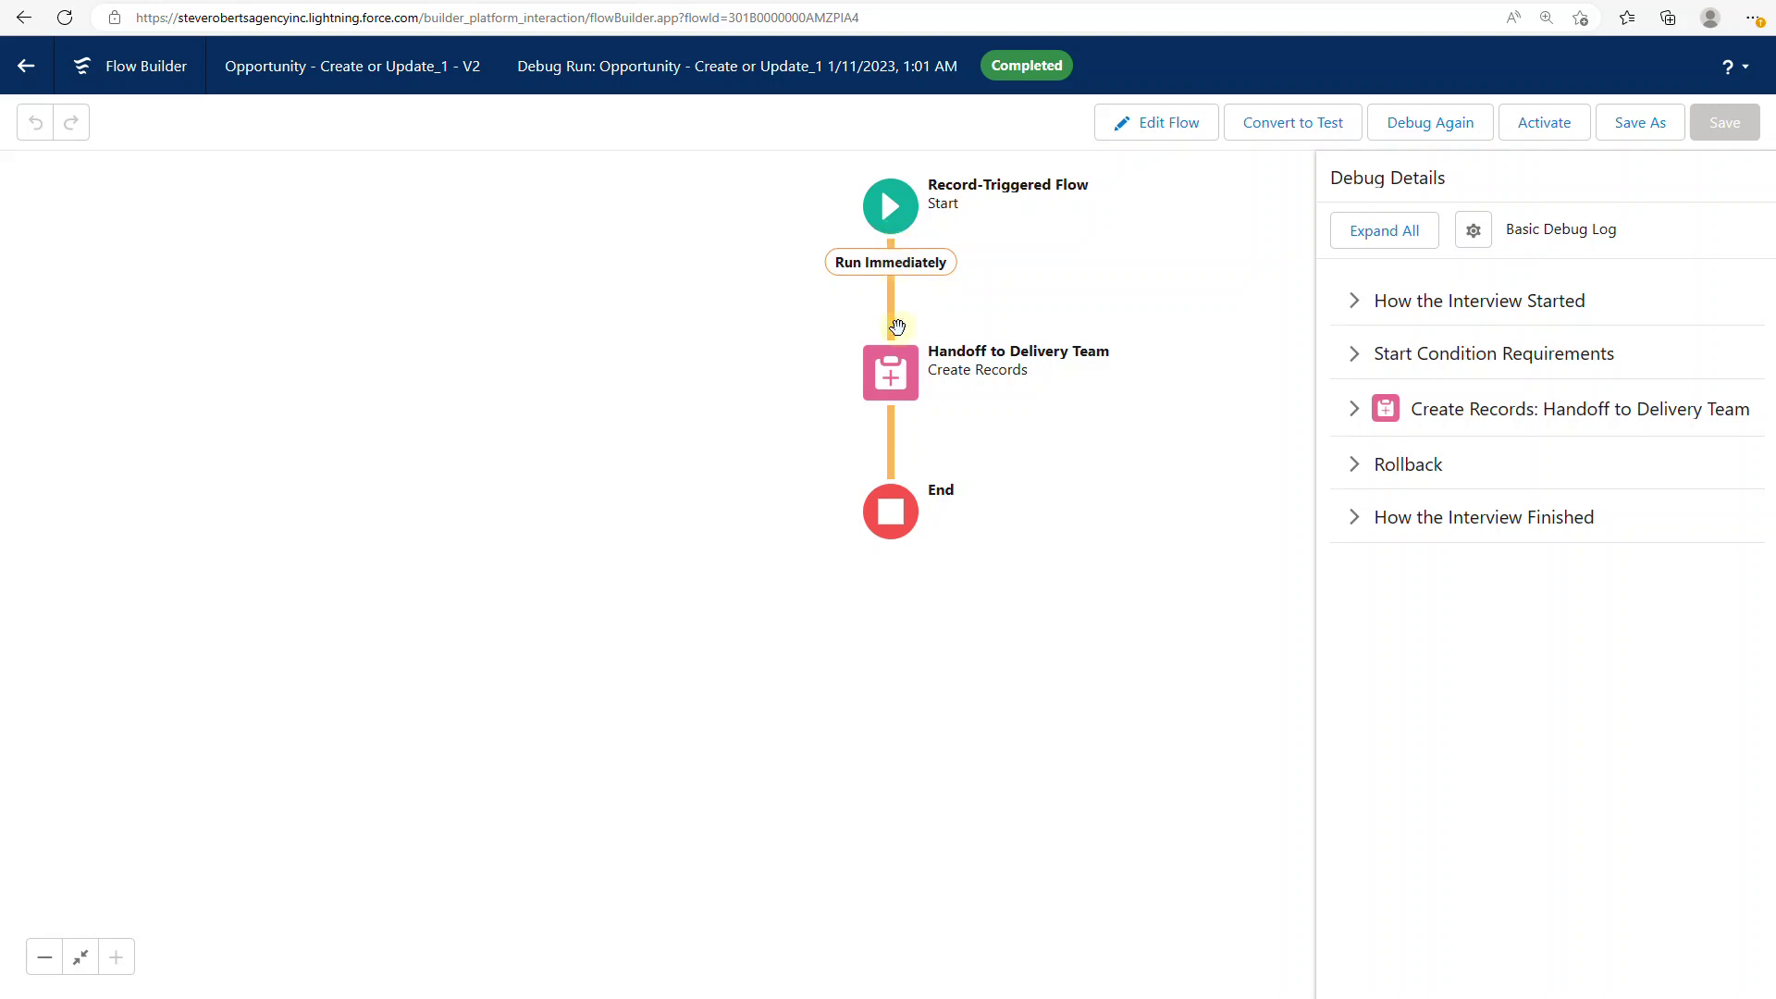
# Examine the debug details for the Handoff to Delivery Team record creation and the rollback, and return to editing the flow.
pyautogui.click(1354, 409)
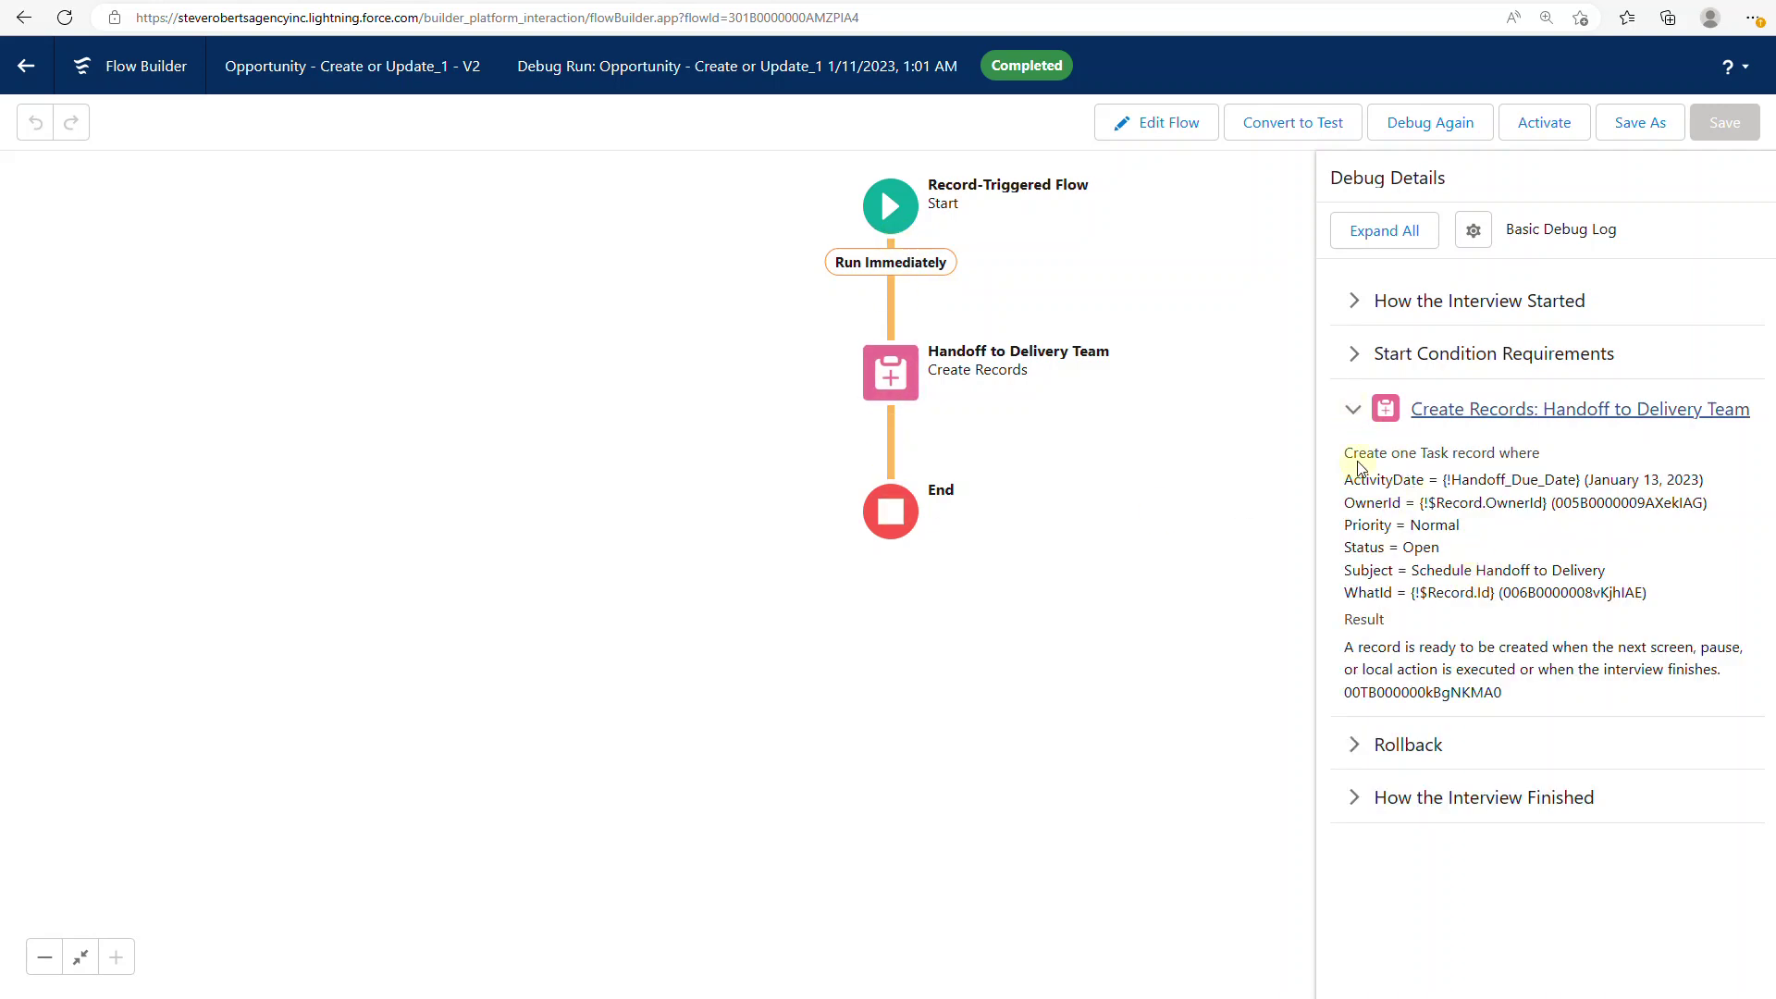
pyautogui.moveTo(1346, 455); pyautogui.dragTo(1565, 470)
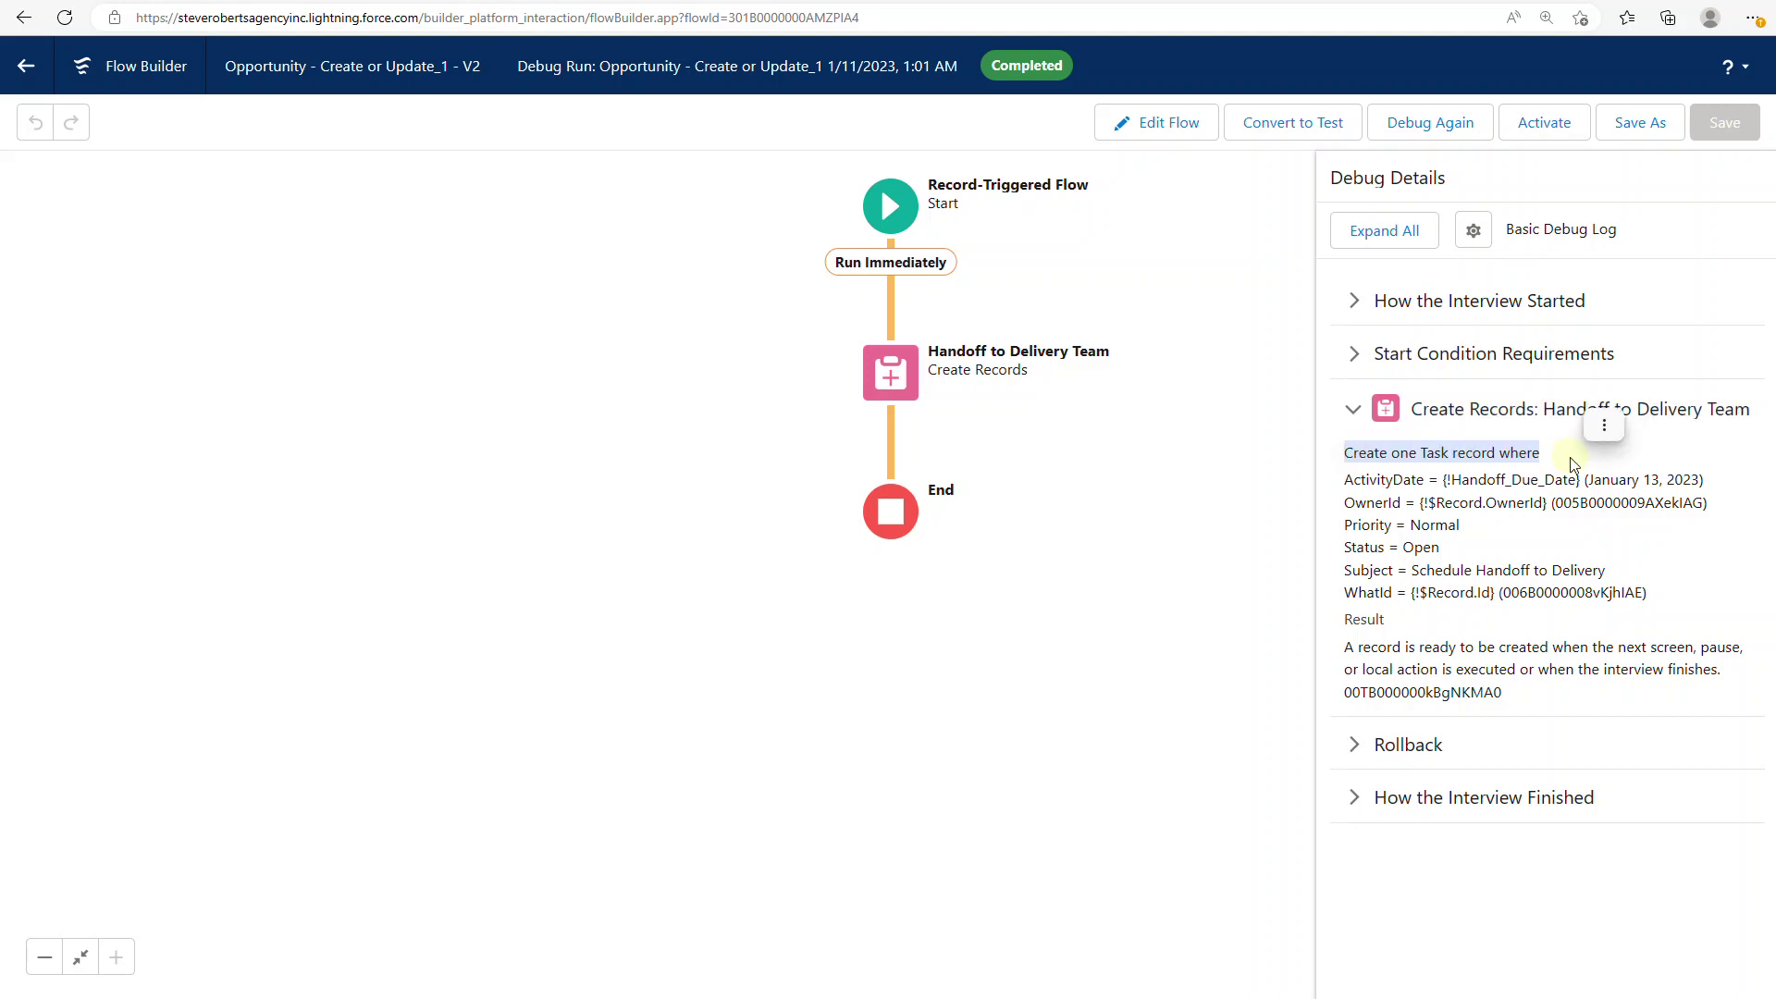
pyautogui.click(1517, 578)
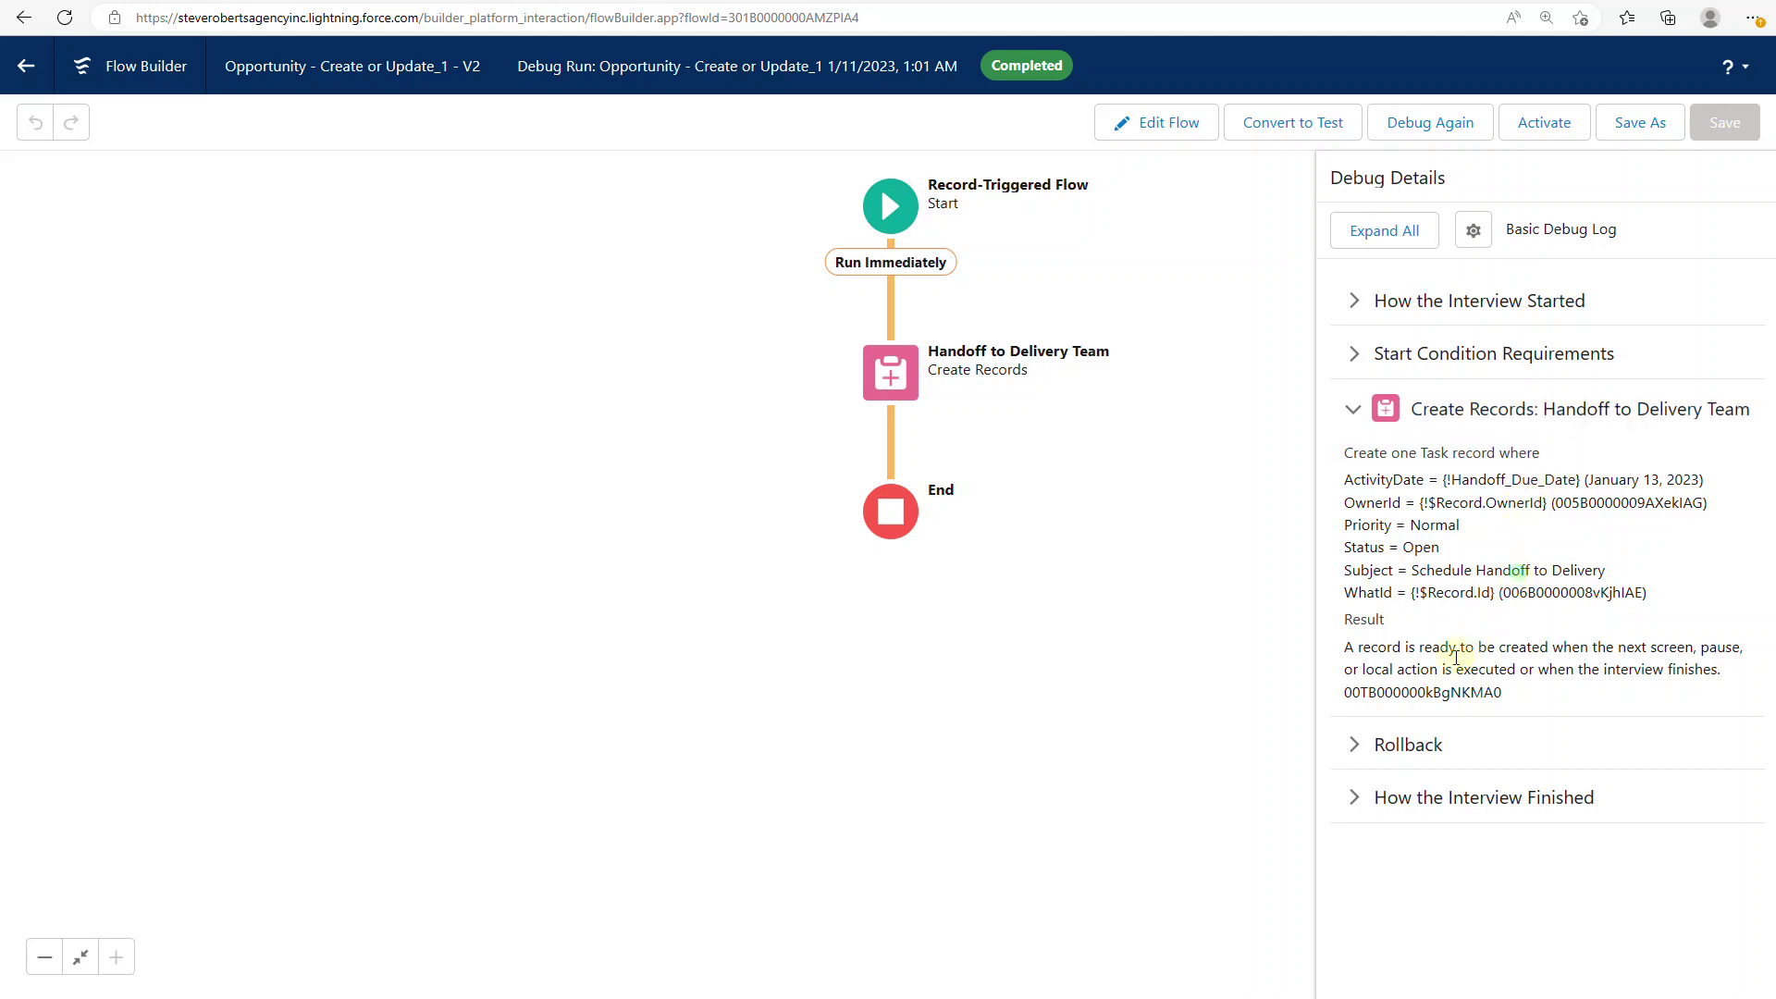
pyautogui.click(1391, 746)
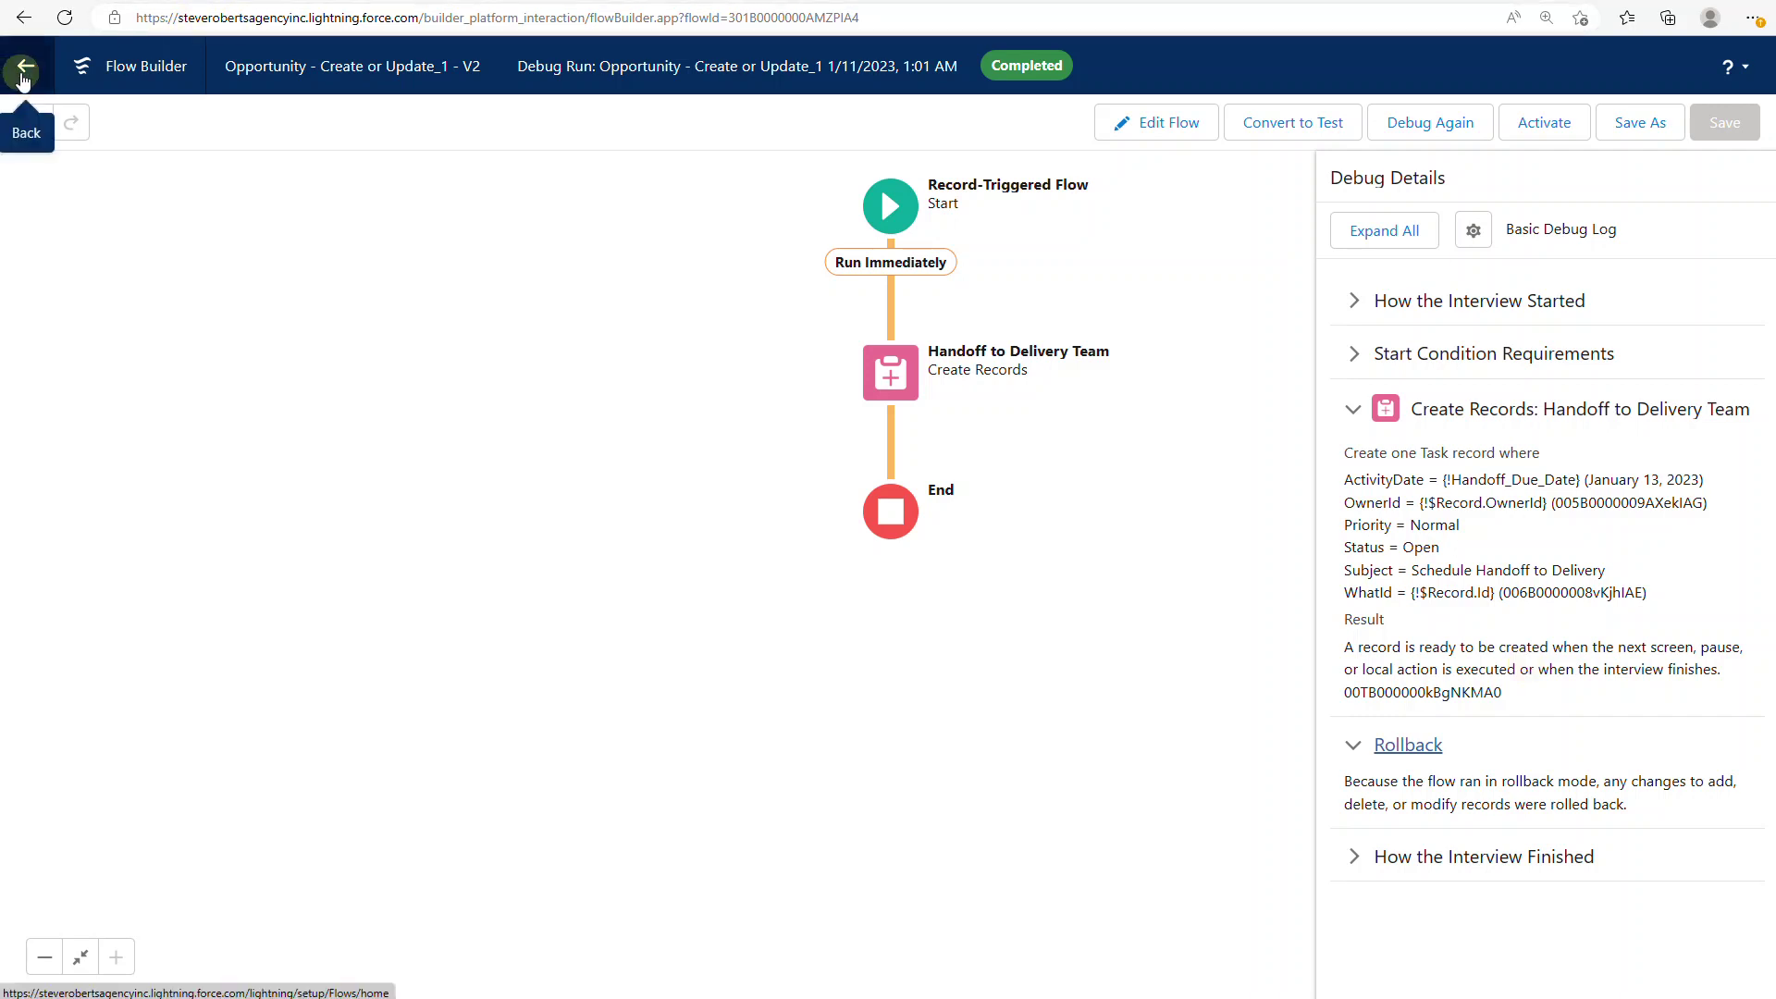
pyautogui.click(1171, 126)
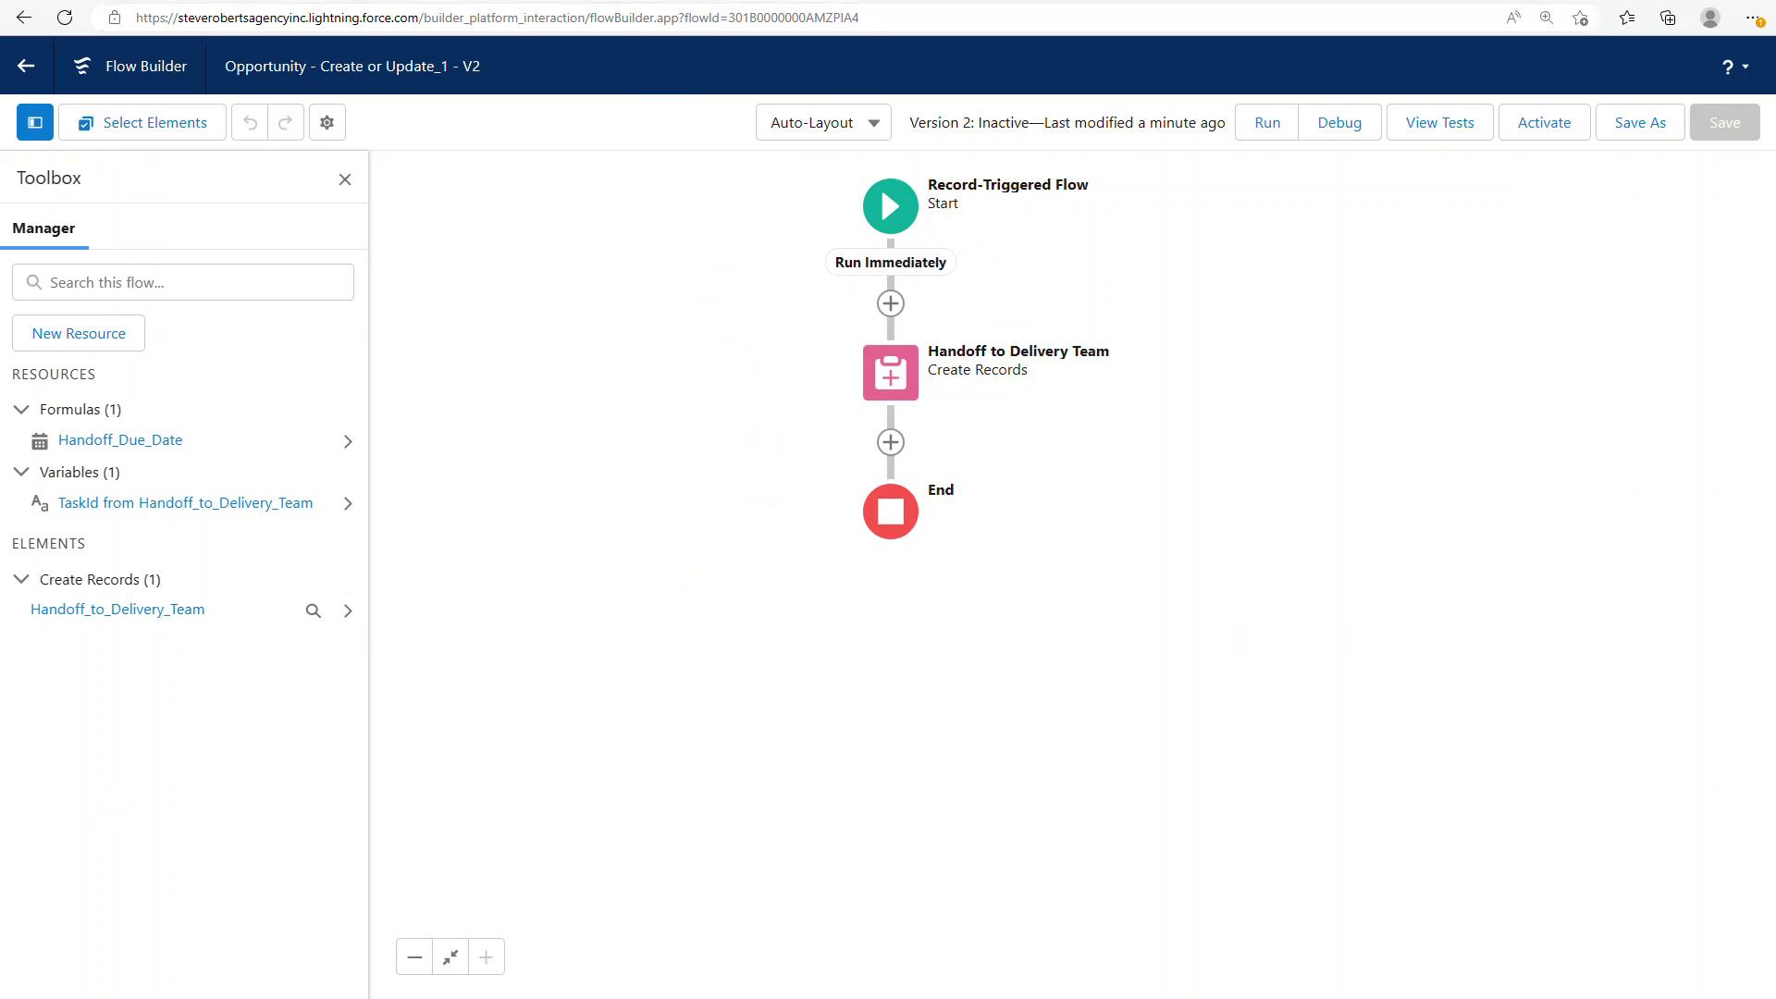
# Switch to Process Builder and clone the Opportunity - Create or Update process as a version of the current process.
pyautogui.click(638, 3)
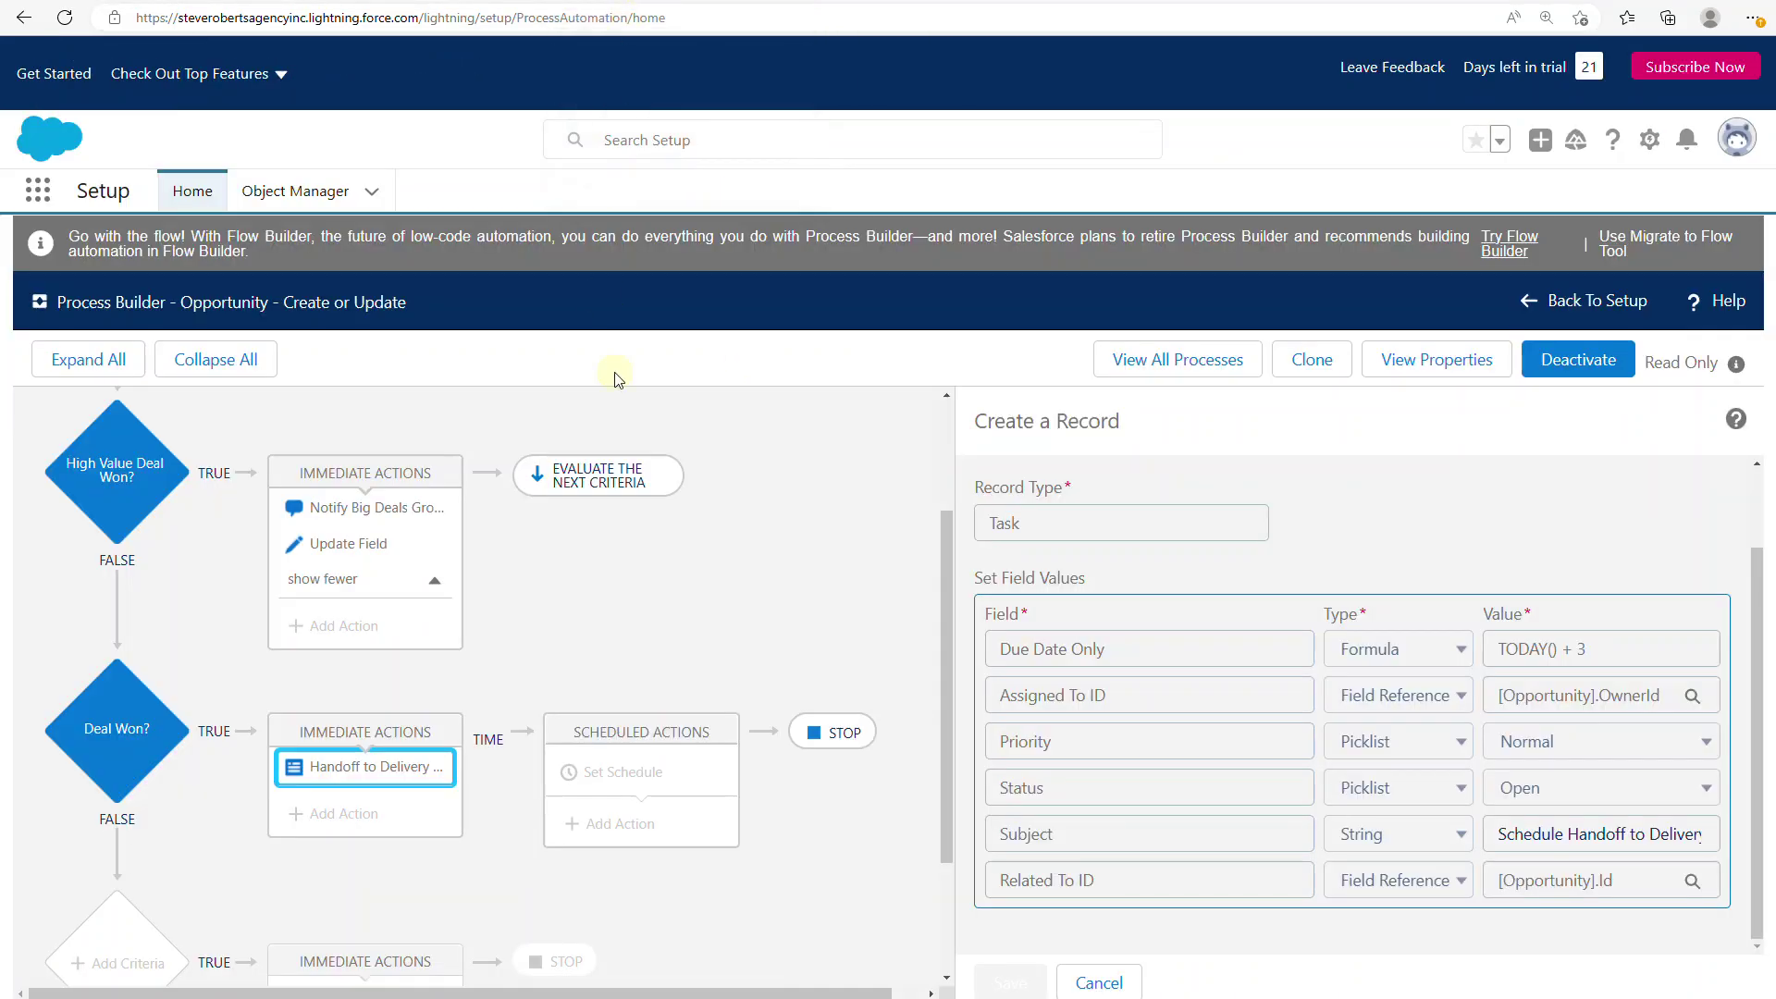
pyautogui.click(1315, 362)
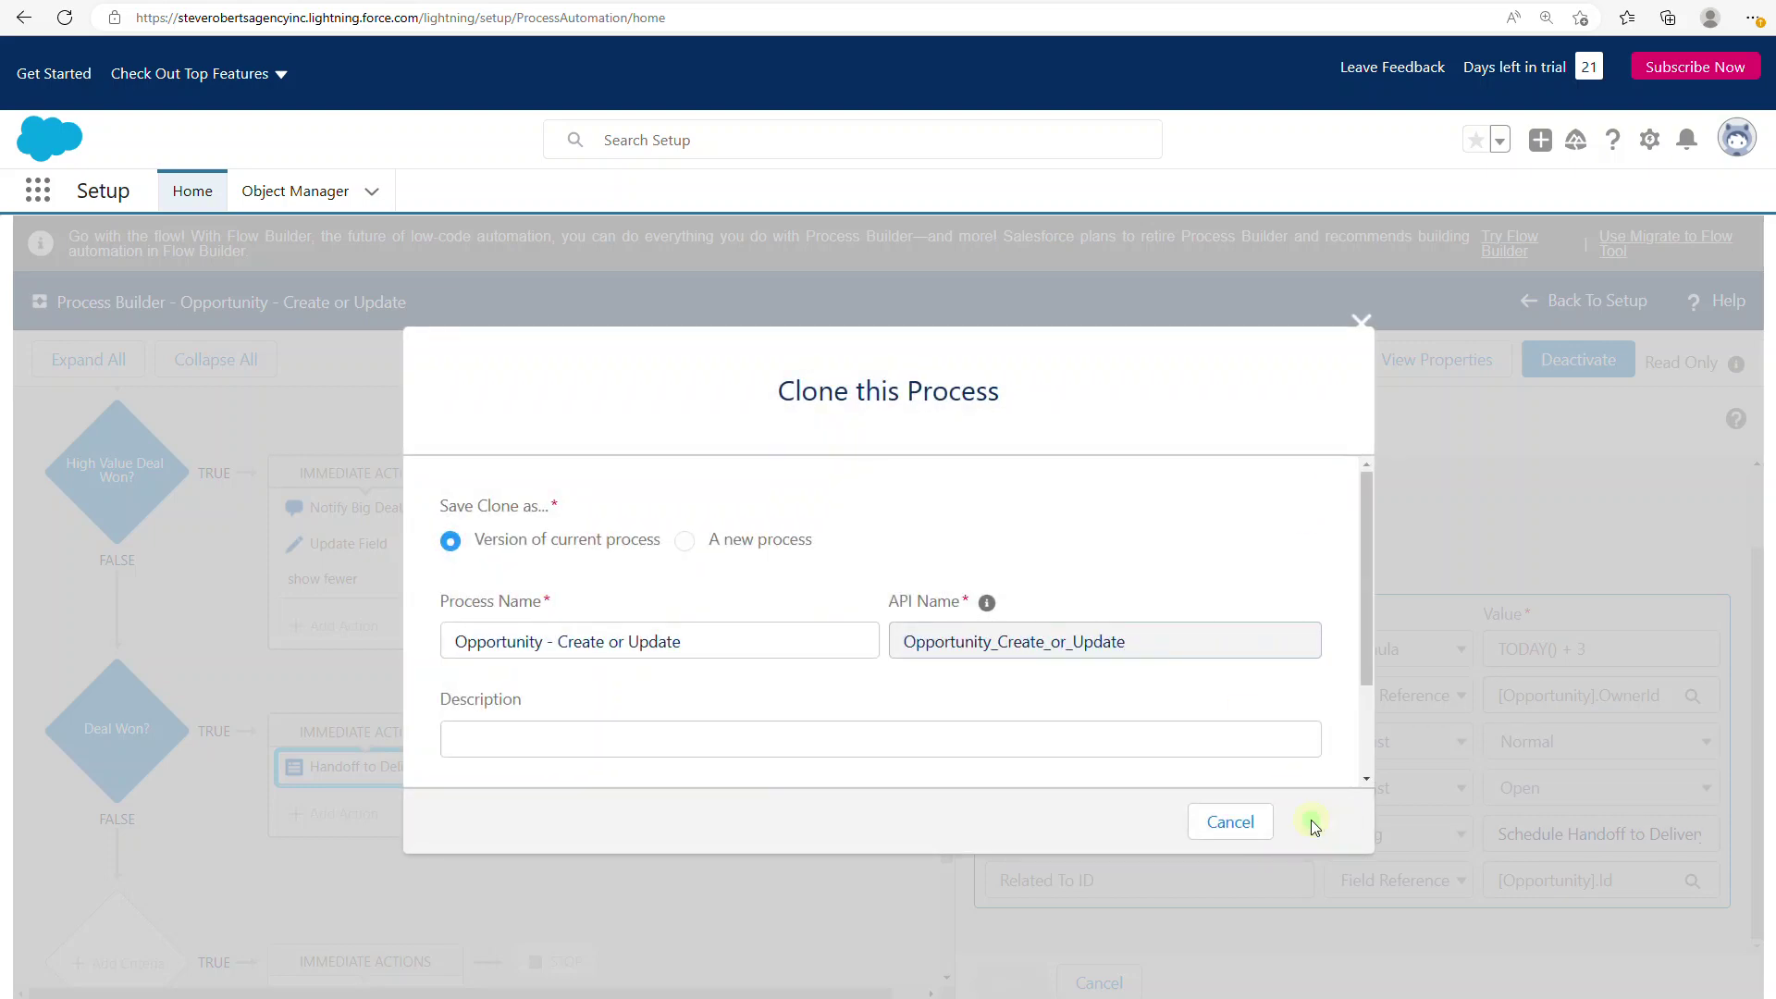
pyautogui.click(1313, 823)
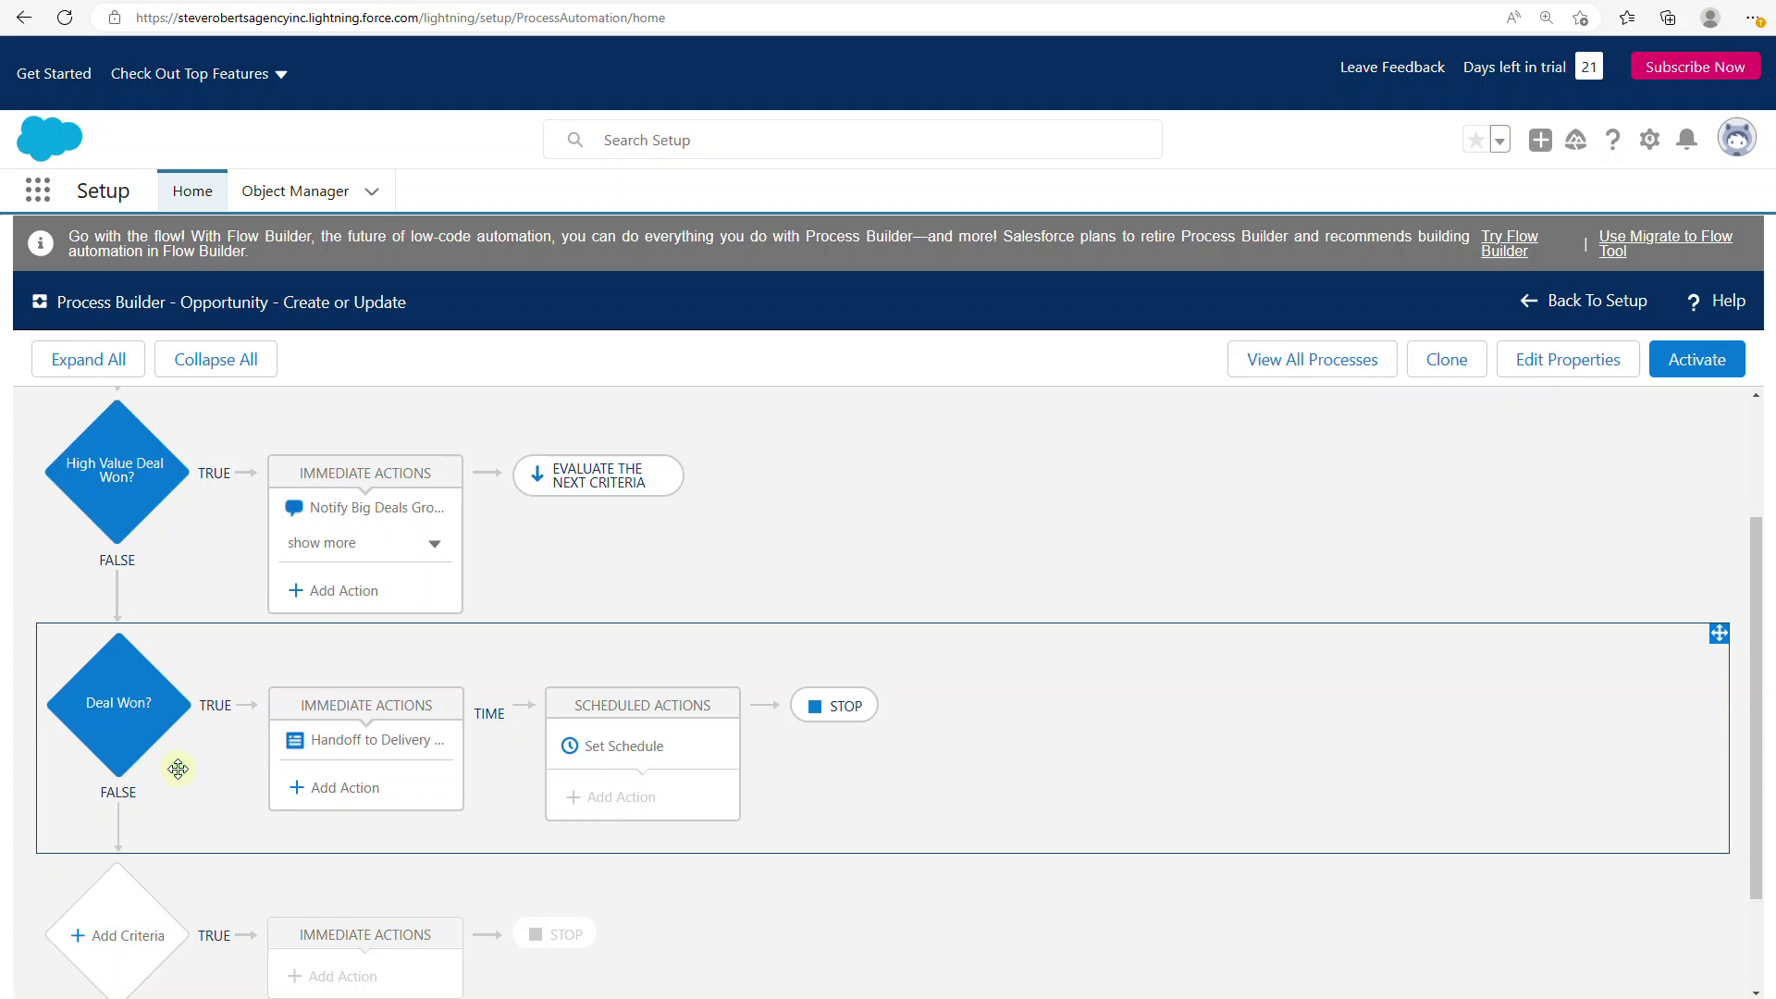
# Delete the Deal Won? criteria from the cloned Opportunity - Create or Update process.
pyautogui.rightClick(113, 723)
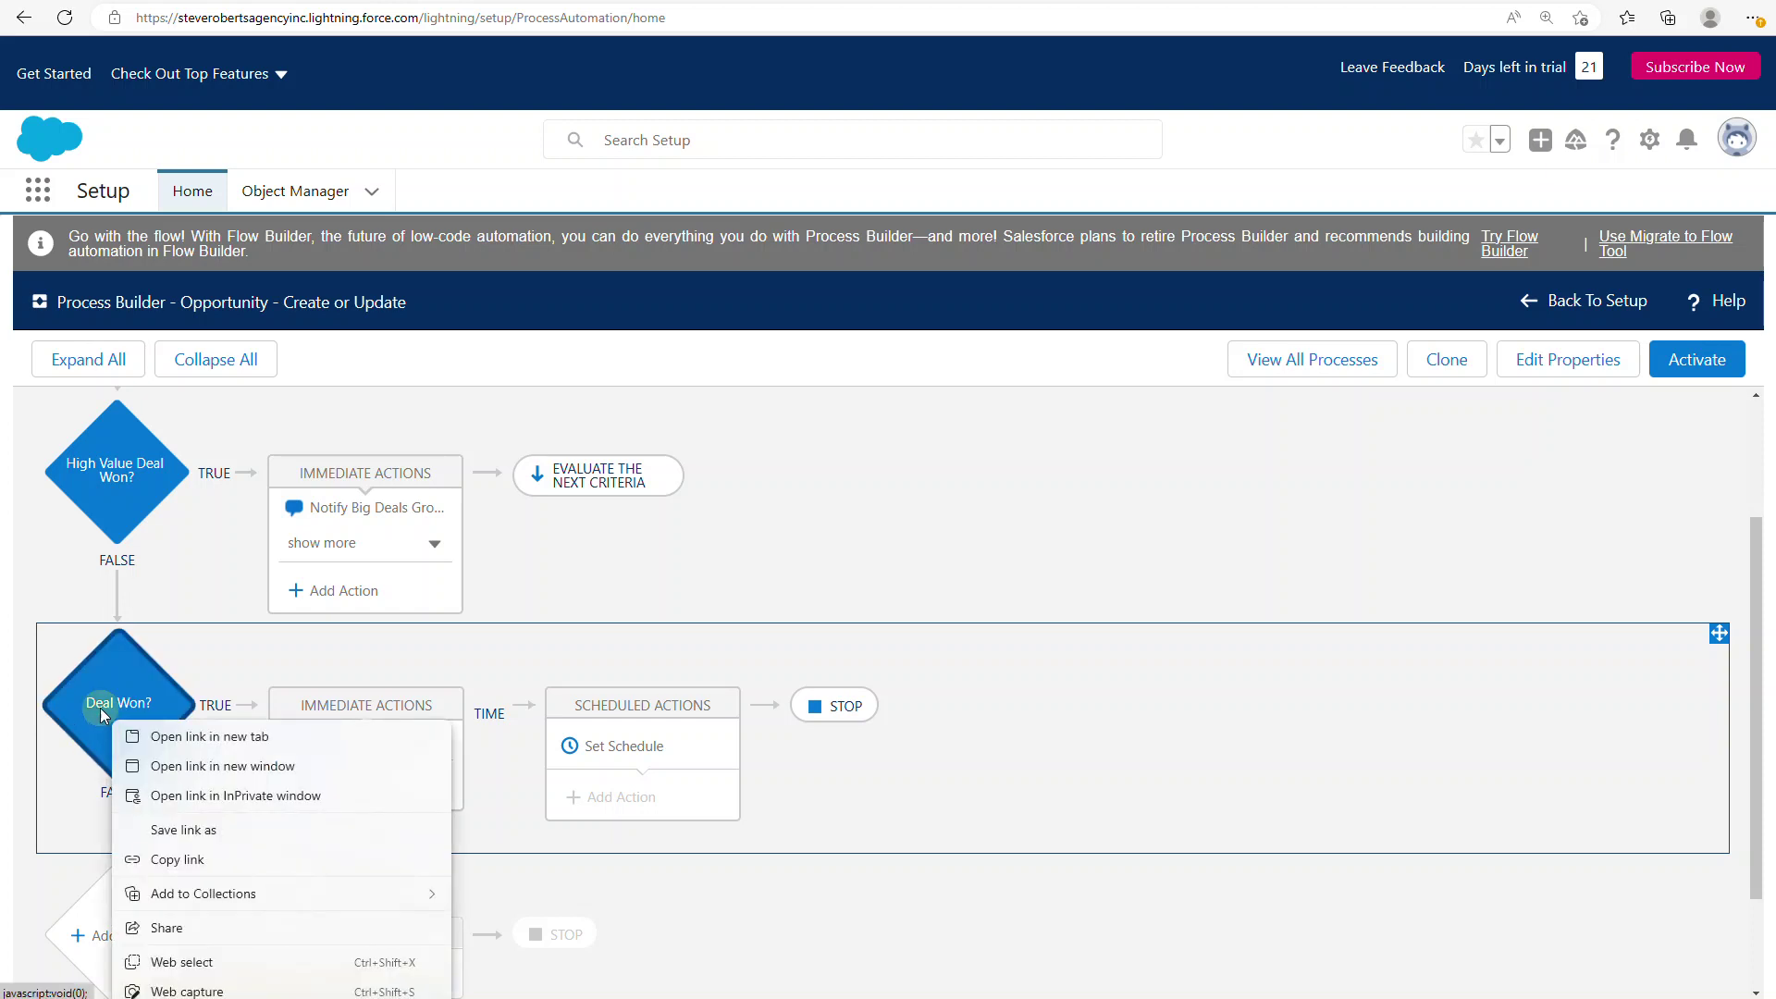
pyautogui.click(104, 706)
pyautogui.scroll(-2, 1080, 953)
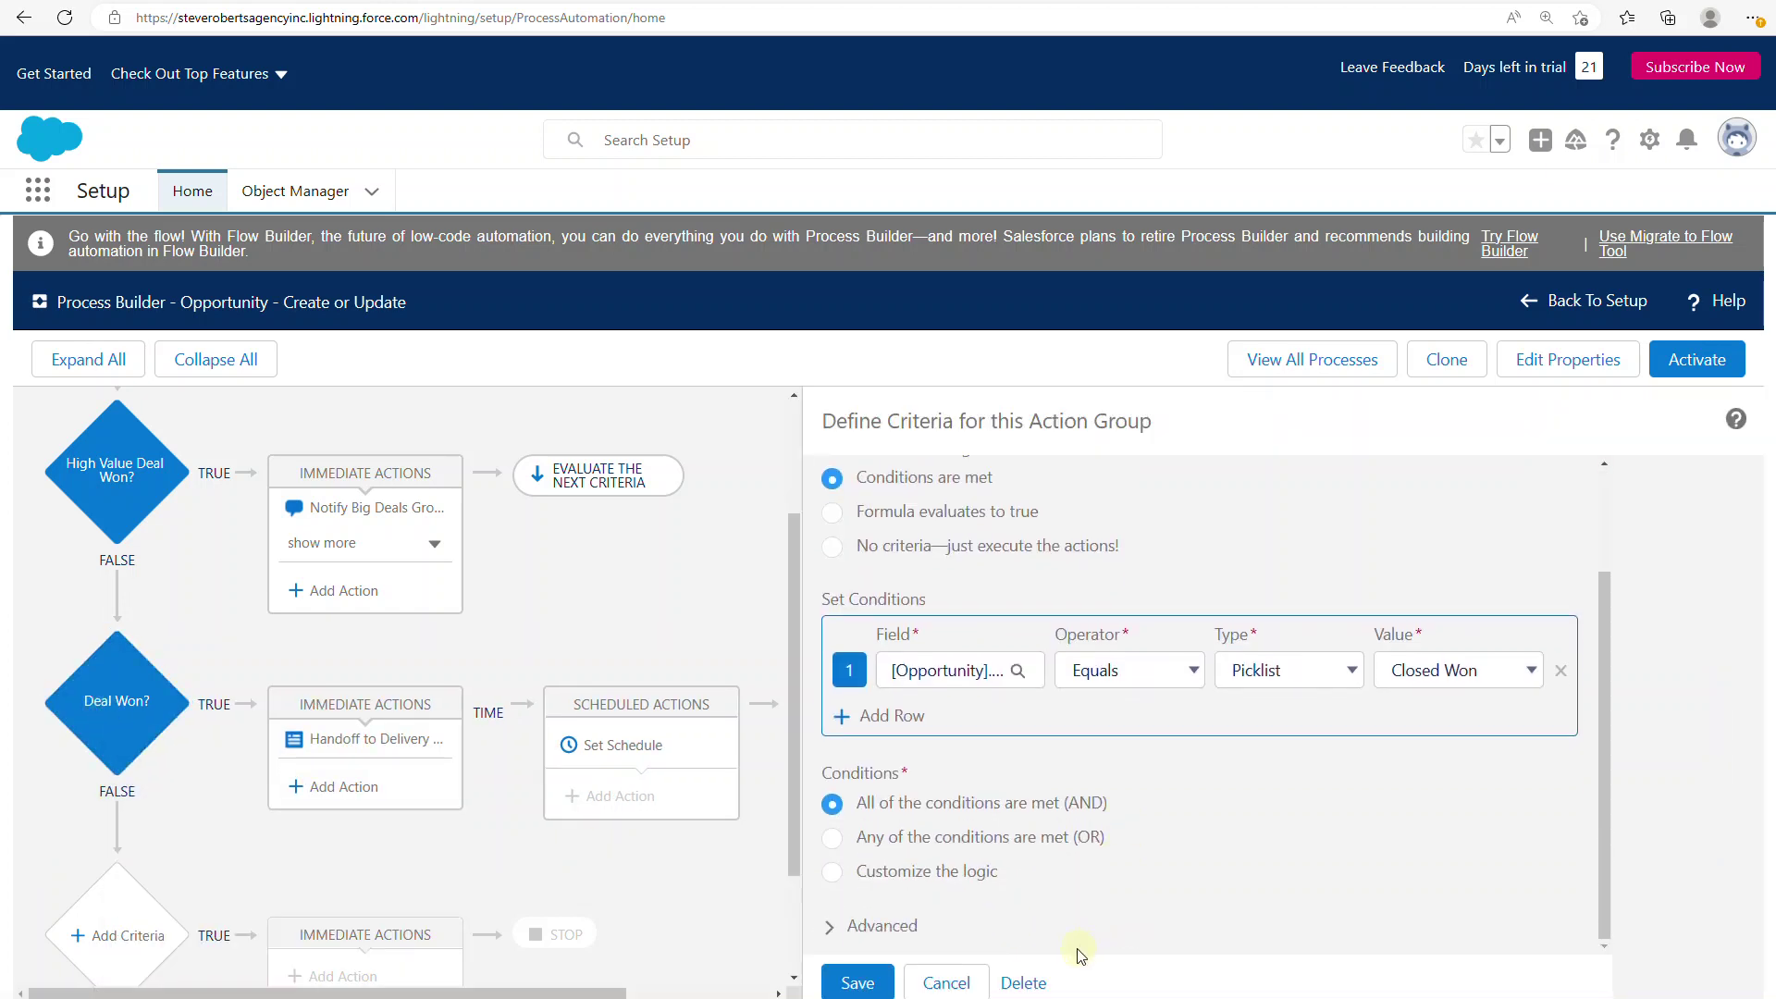
pyautogui.click(1023, 981)
pyautogui.click(1172, 712)
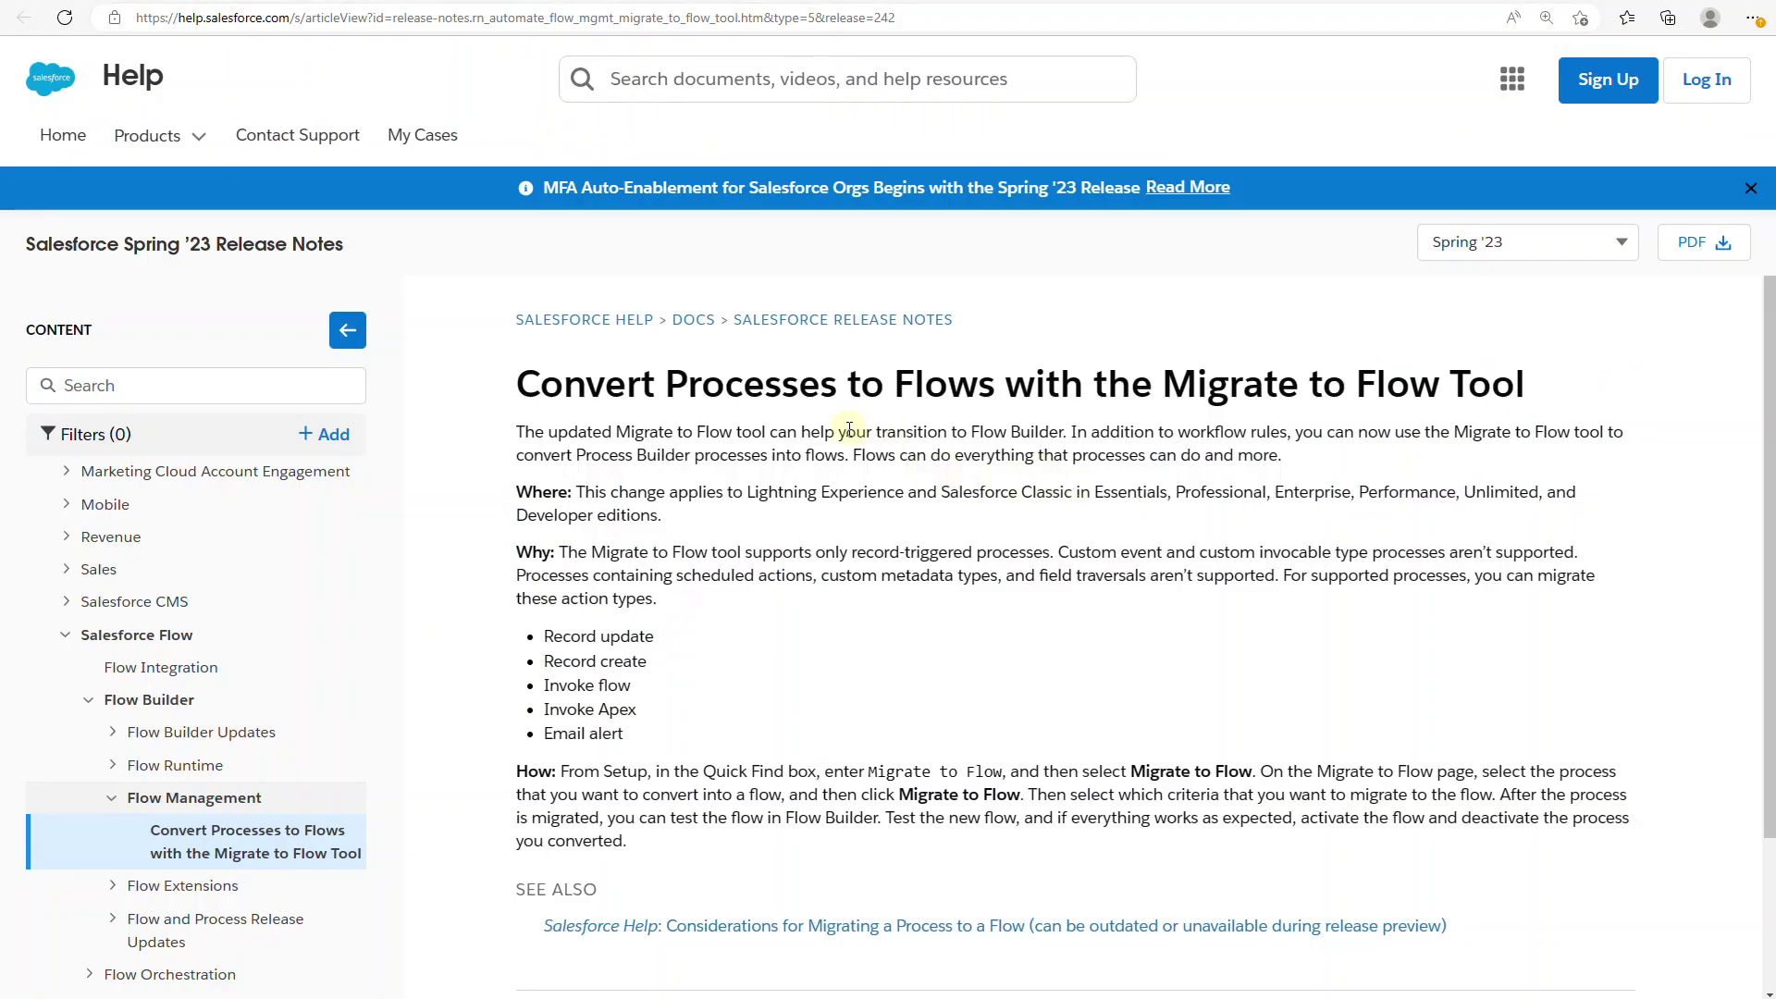
# Read the Spring '23 release notes on converting processes to flows, including which process types the Migrate to Flow tool supports.
pyautogui.moveTo(850, 453); pyautogui.dragTo(1290, 458)
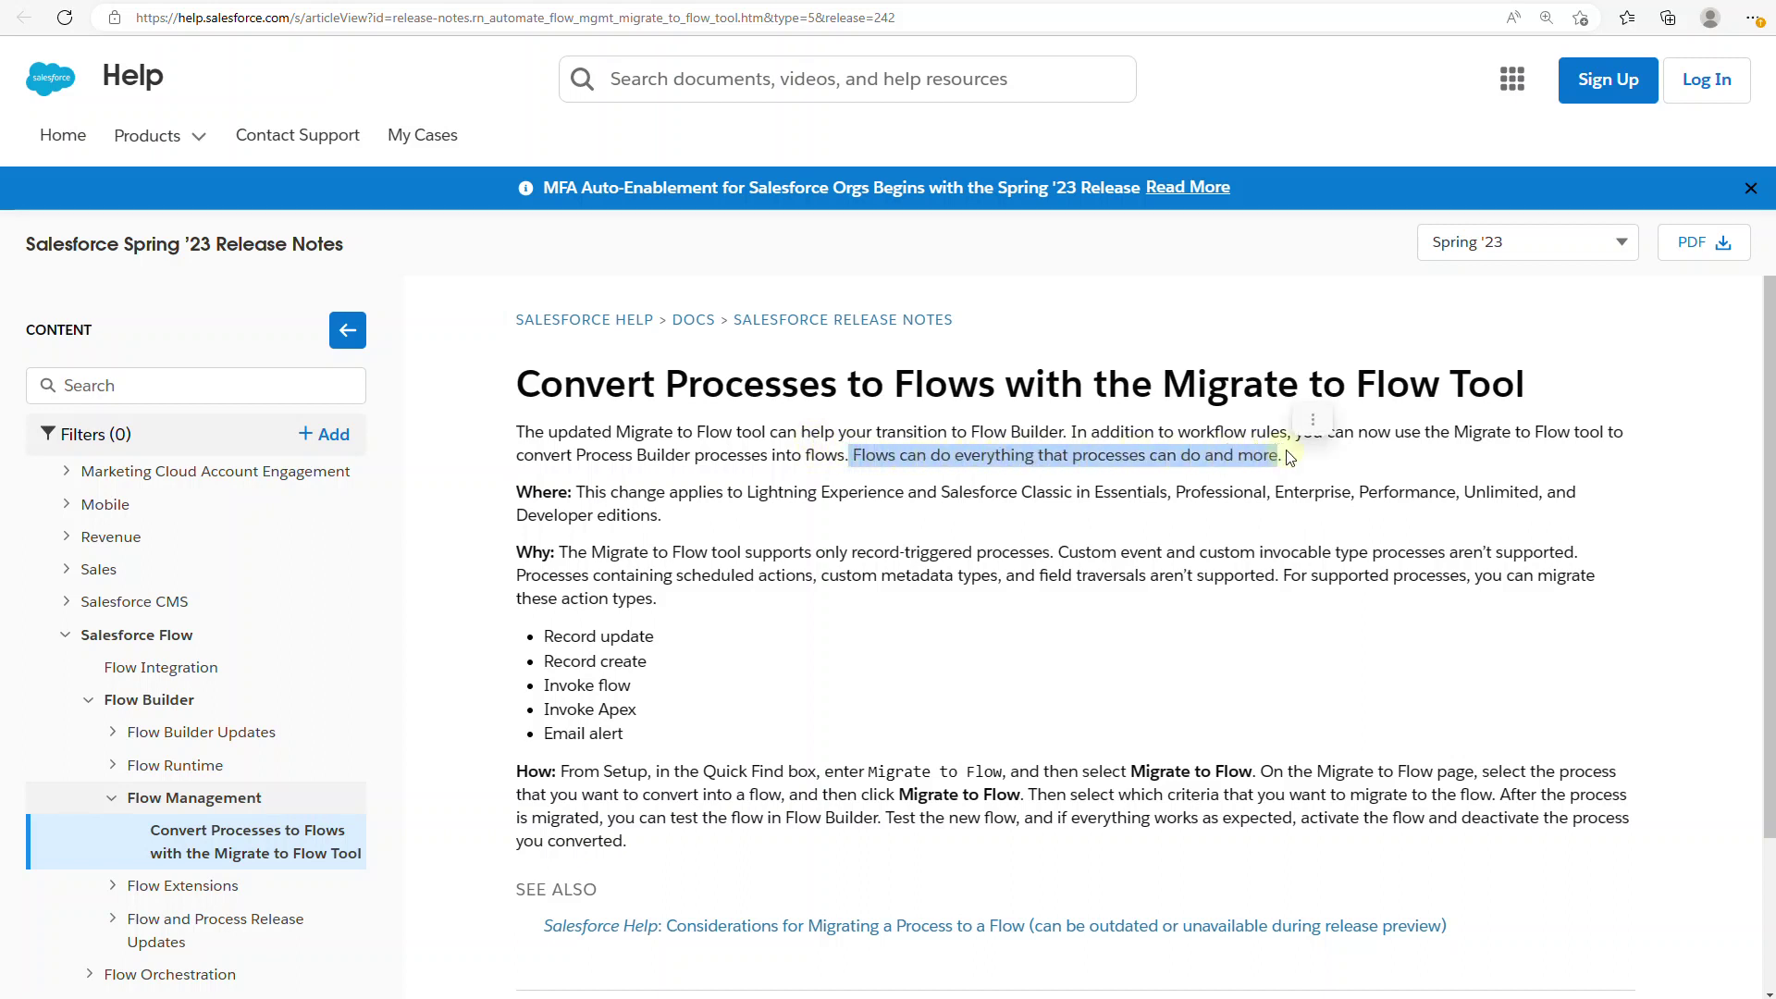
pyautogui.click(1292, 459)
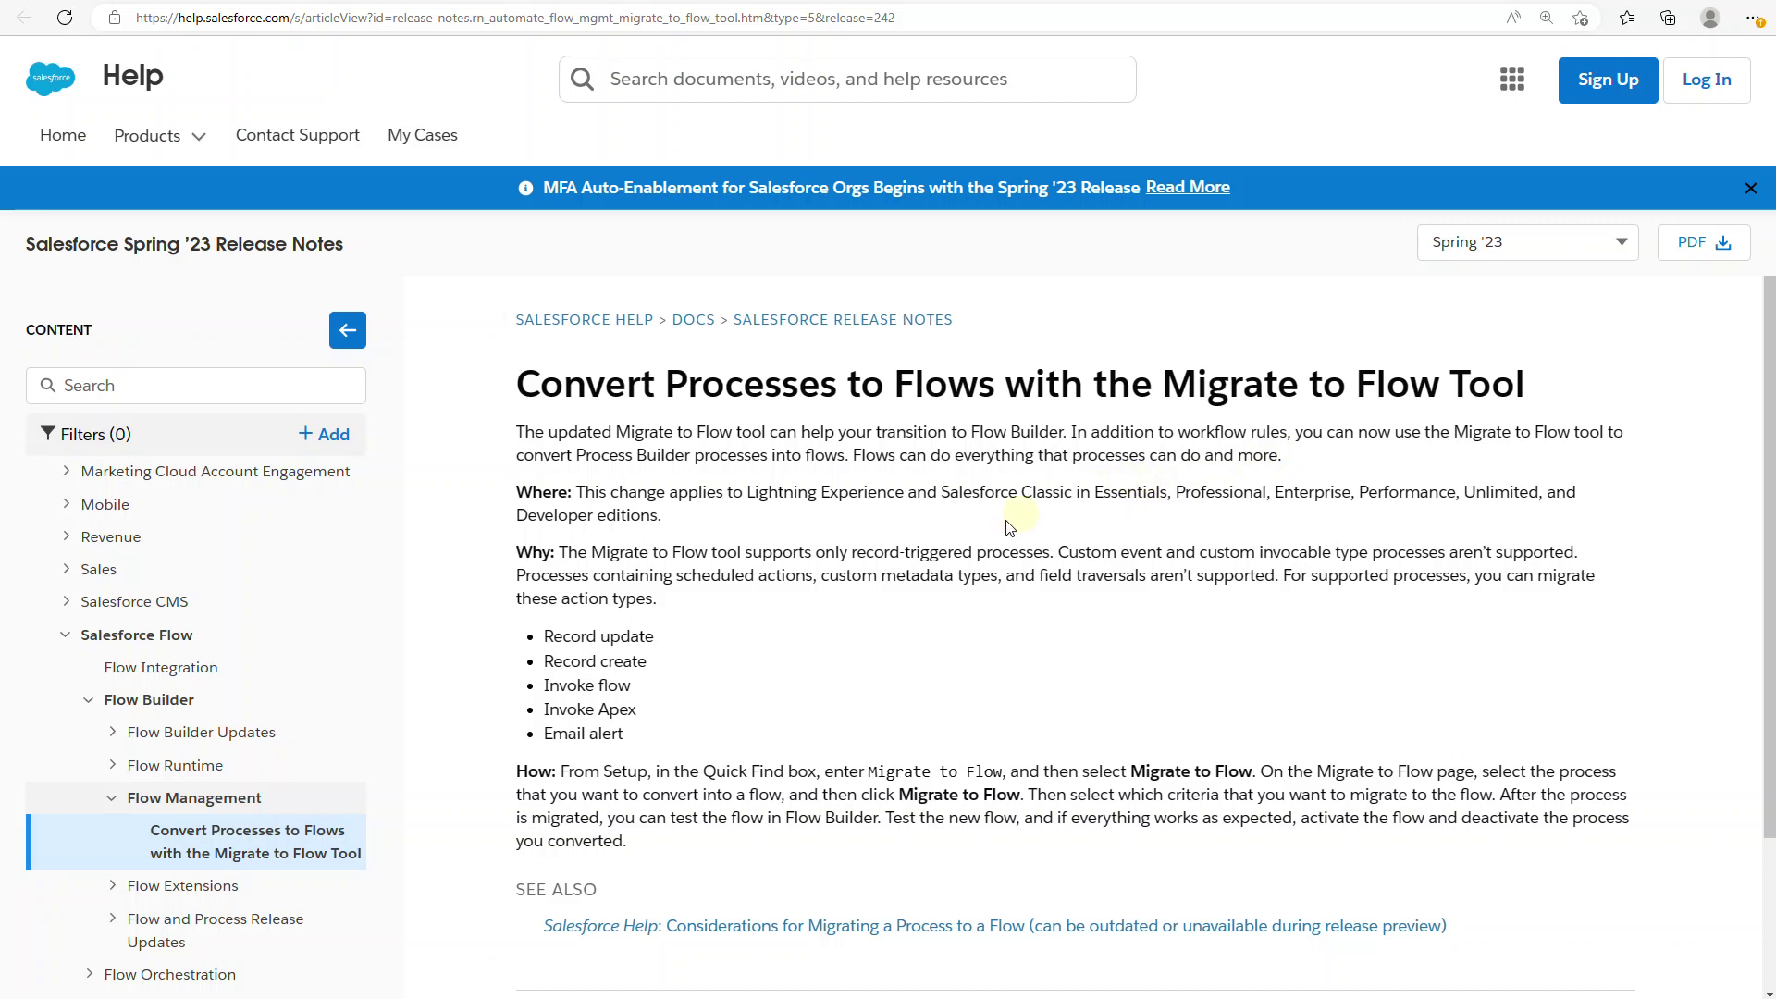
pyautogui.doubleClick(607, 556)
pyautogui.moveTo(608, 556); pyautogui.dragTo(757, 555)
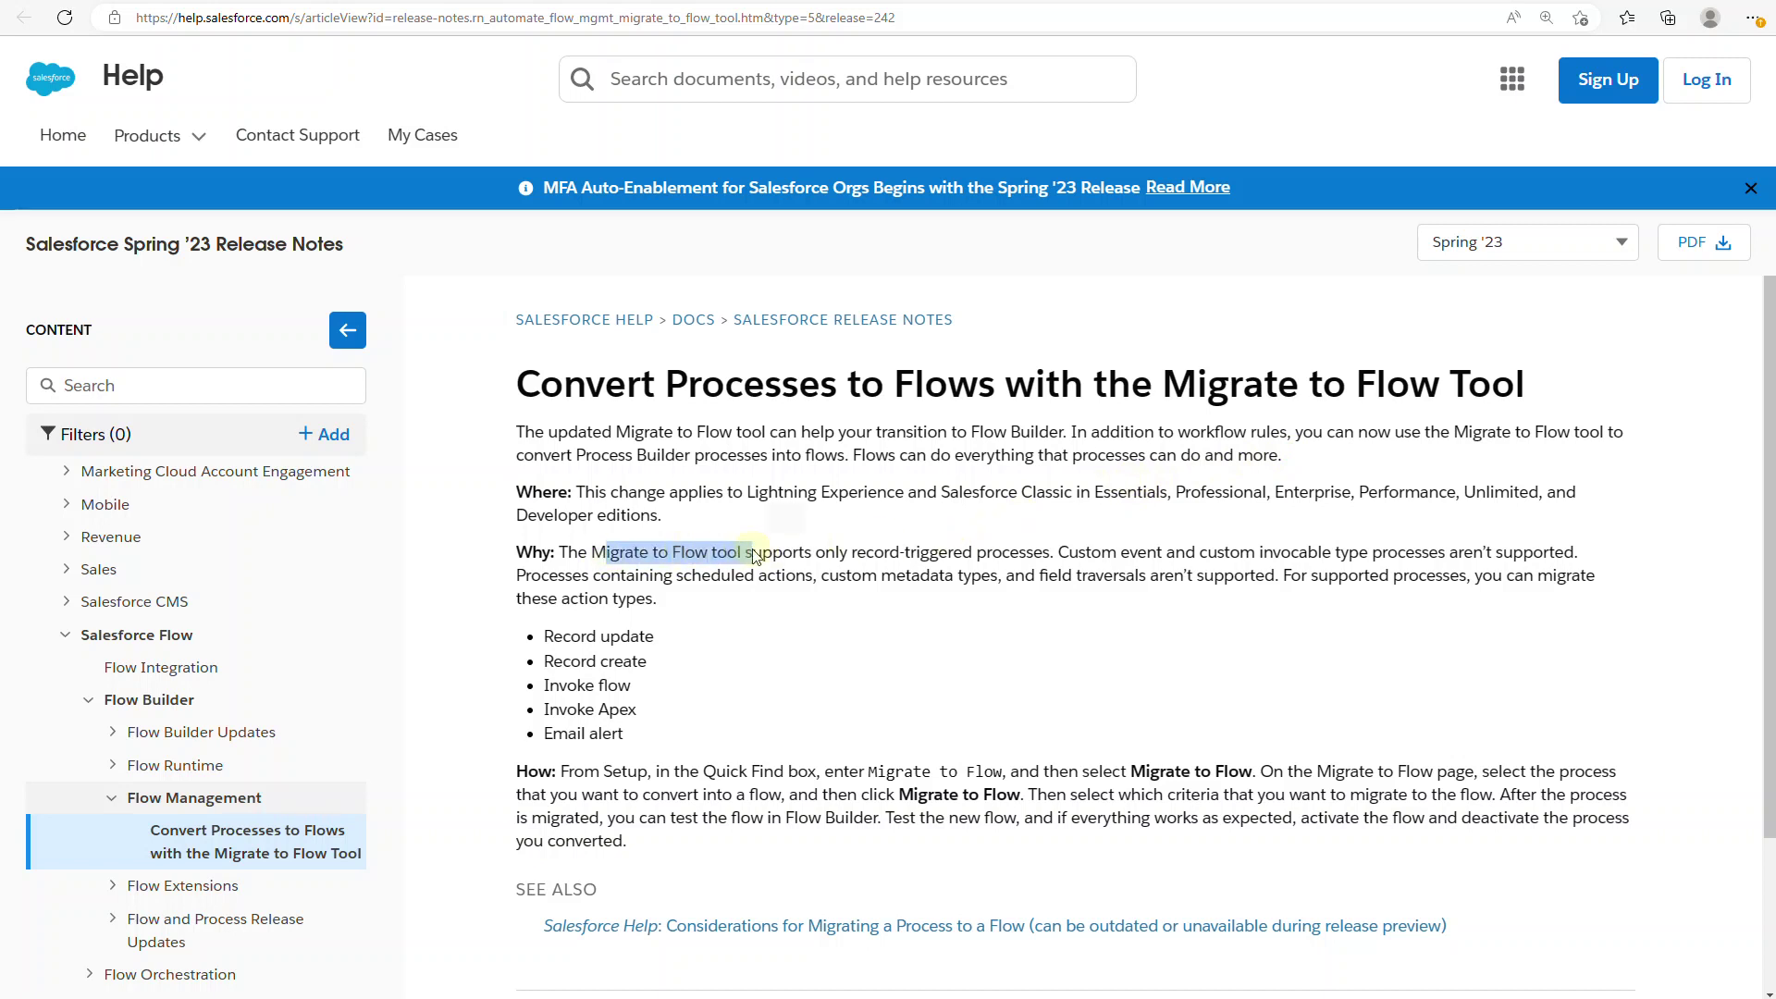
pyautogui.click(1110, 566)
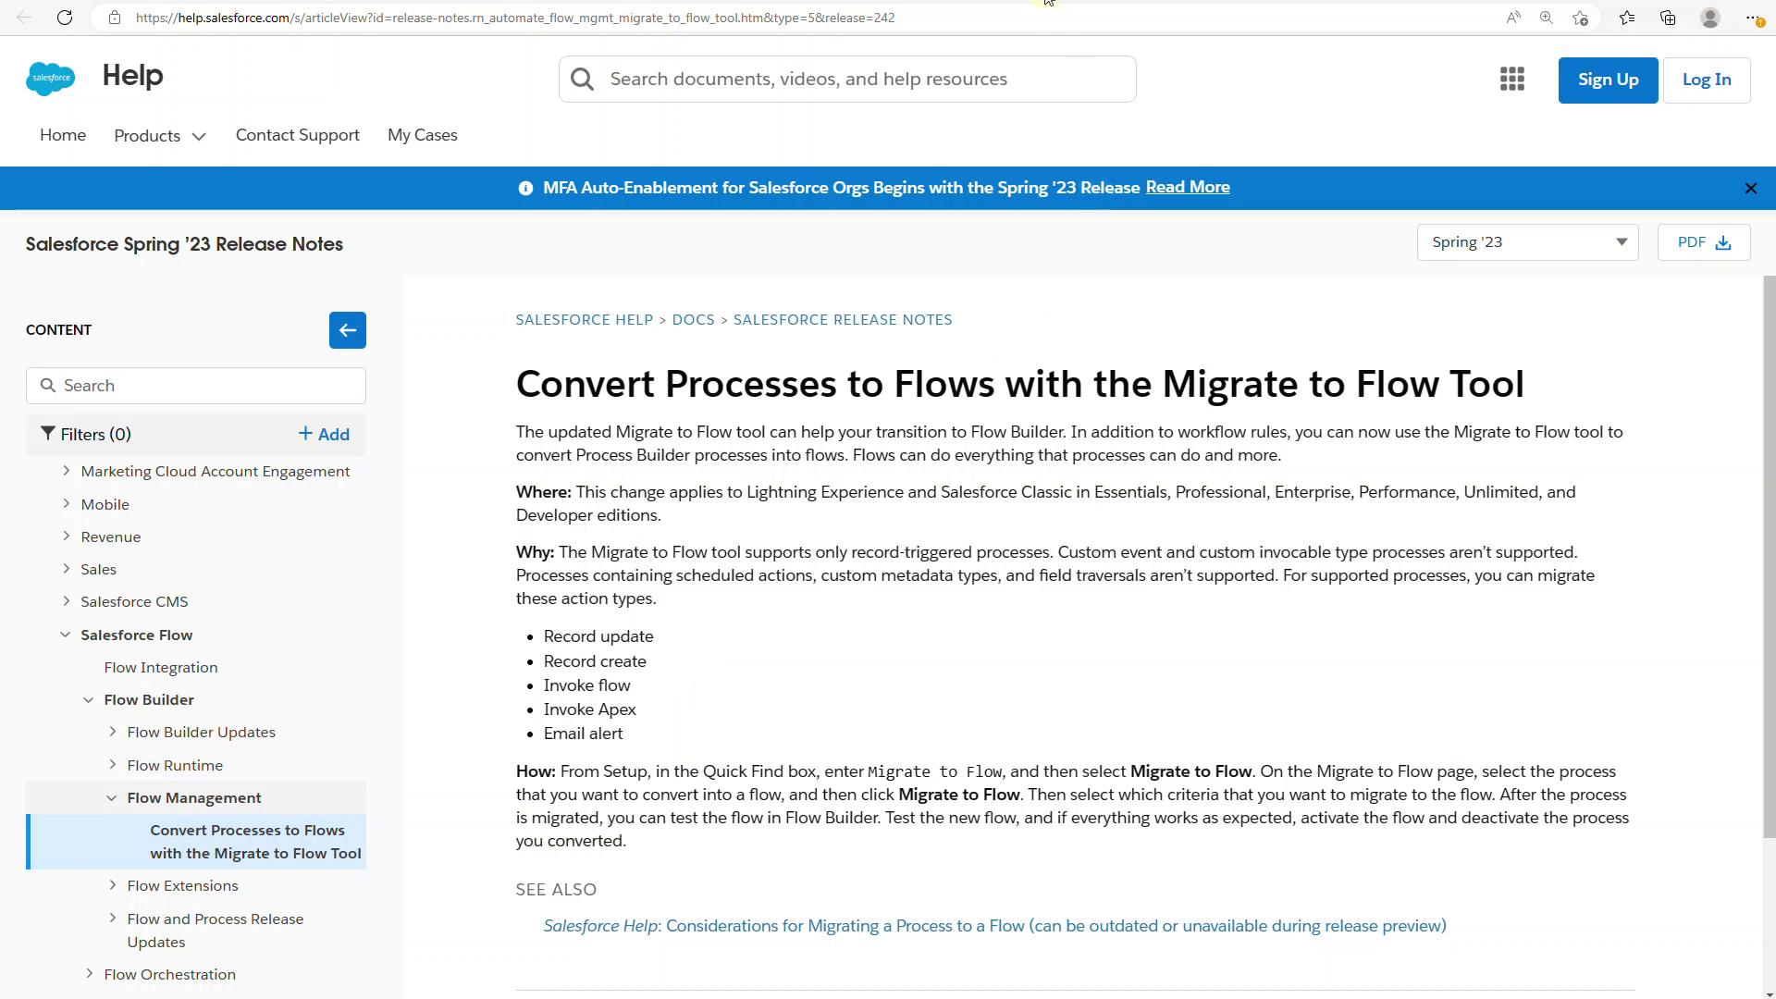
# Switch to version 4 of the Opportunity - Create or Update flow and examine the Notify Big Deals Group action's input values.
pyautogui.click(999, 2)
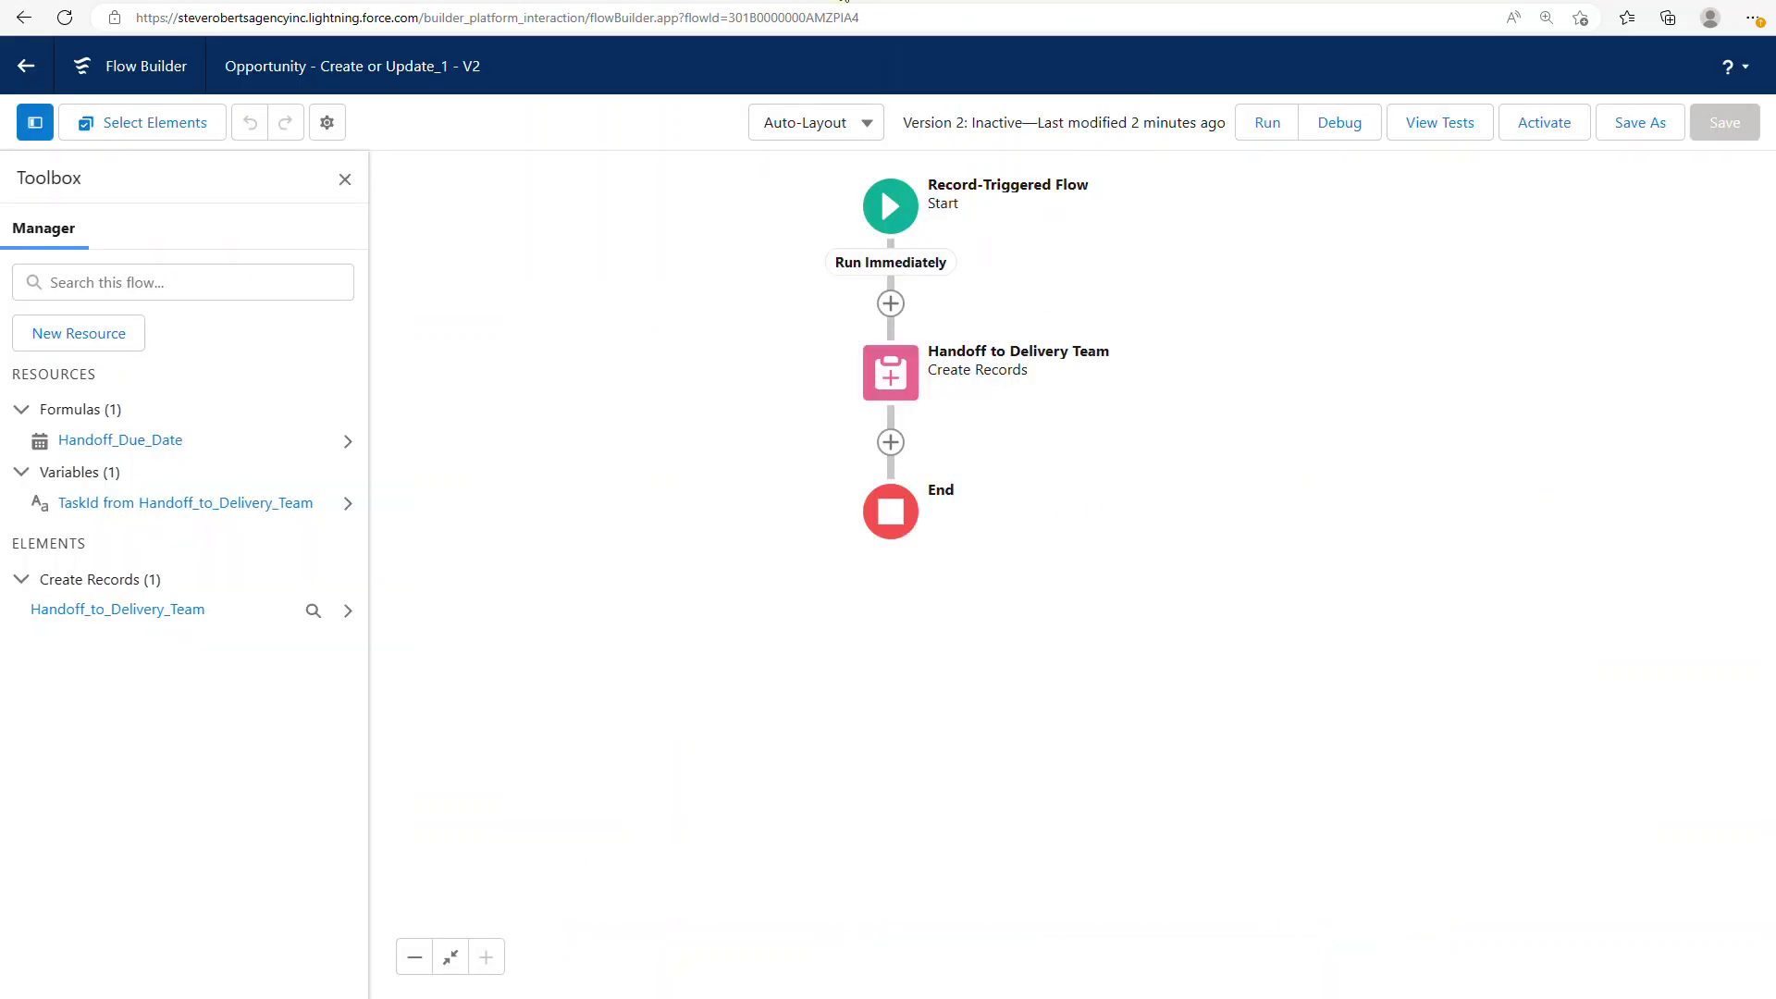
pyautogui.click(779, 2)
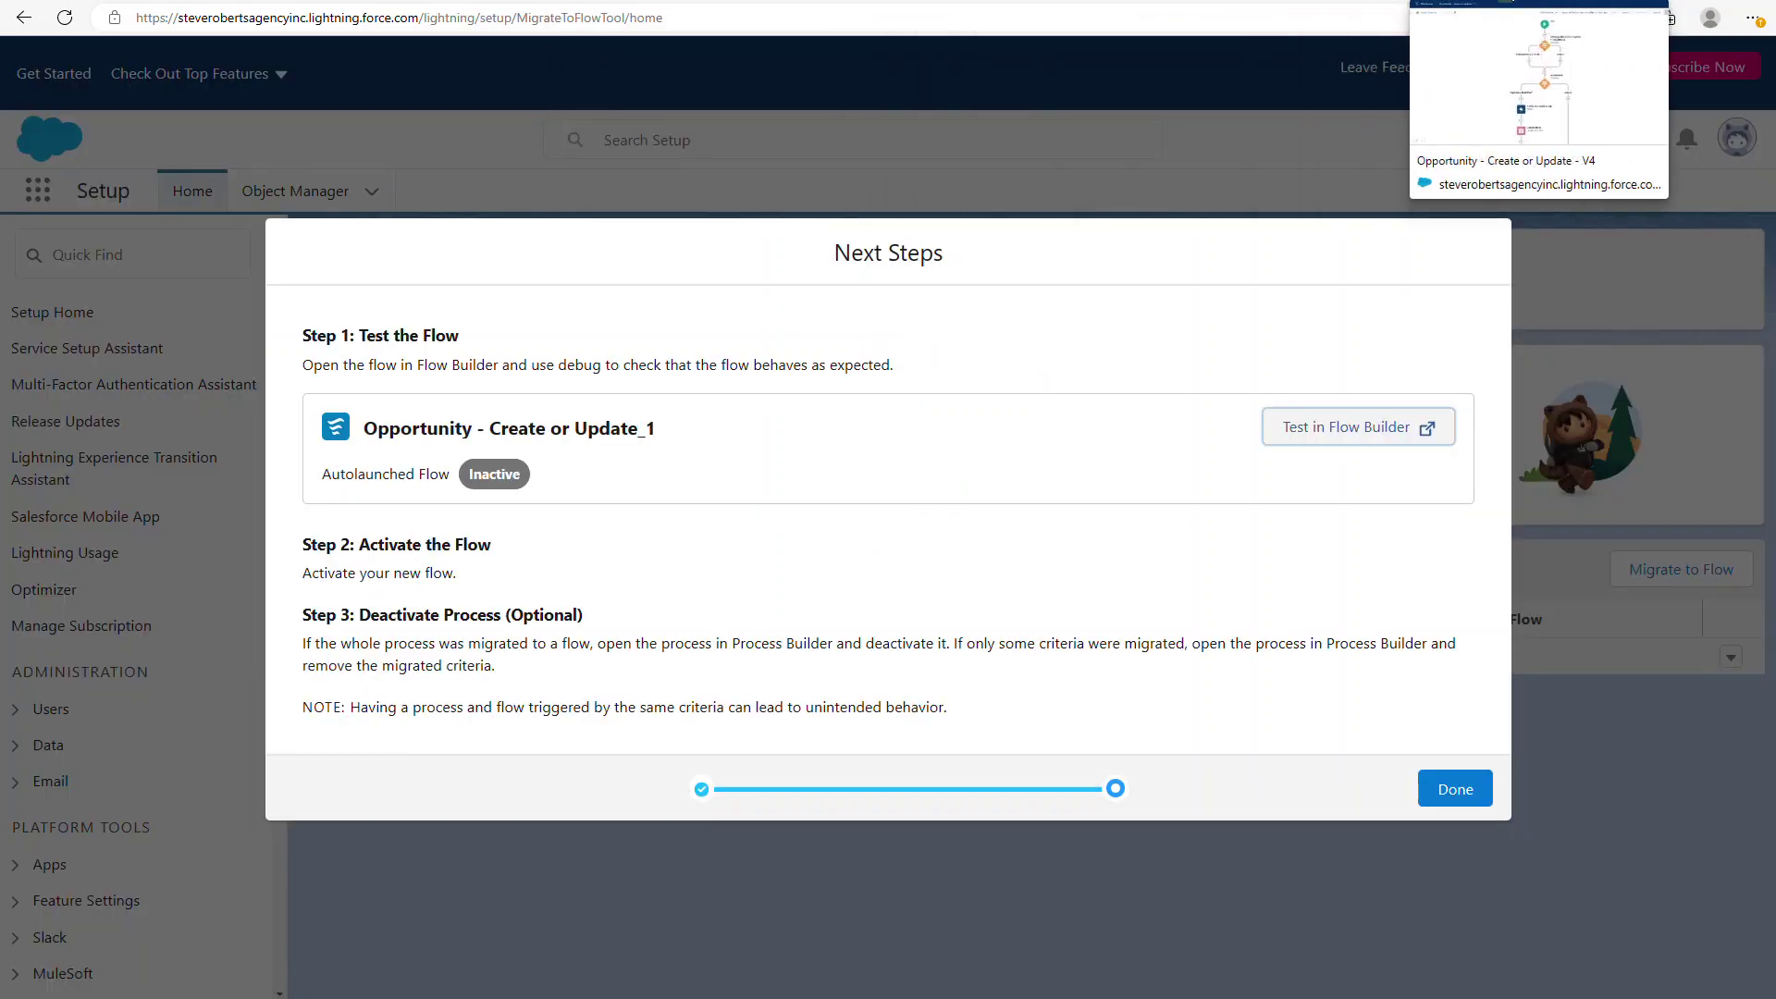
pyautogui.click(1505, 2)
pyautogui.scroll(-3, 1290, 701)
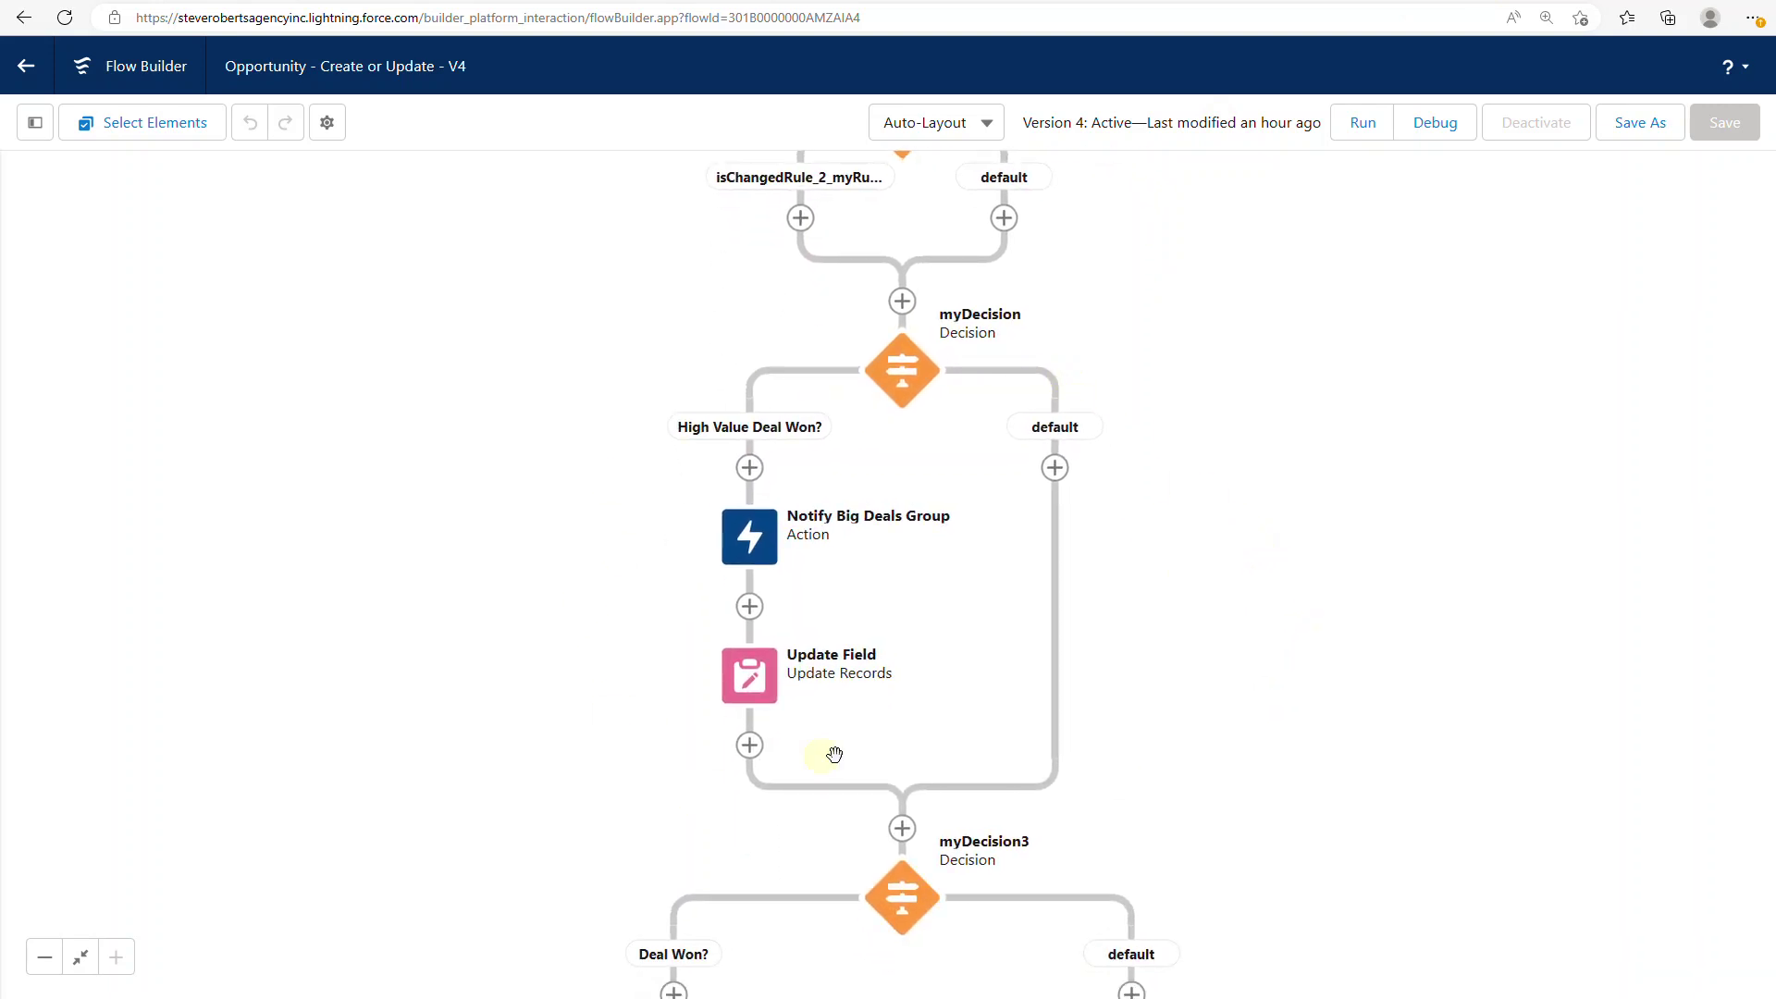
pyautogui.doubleClick(763, 533)
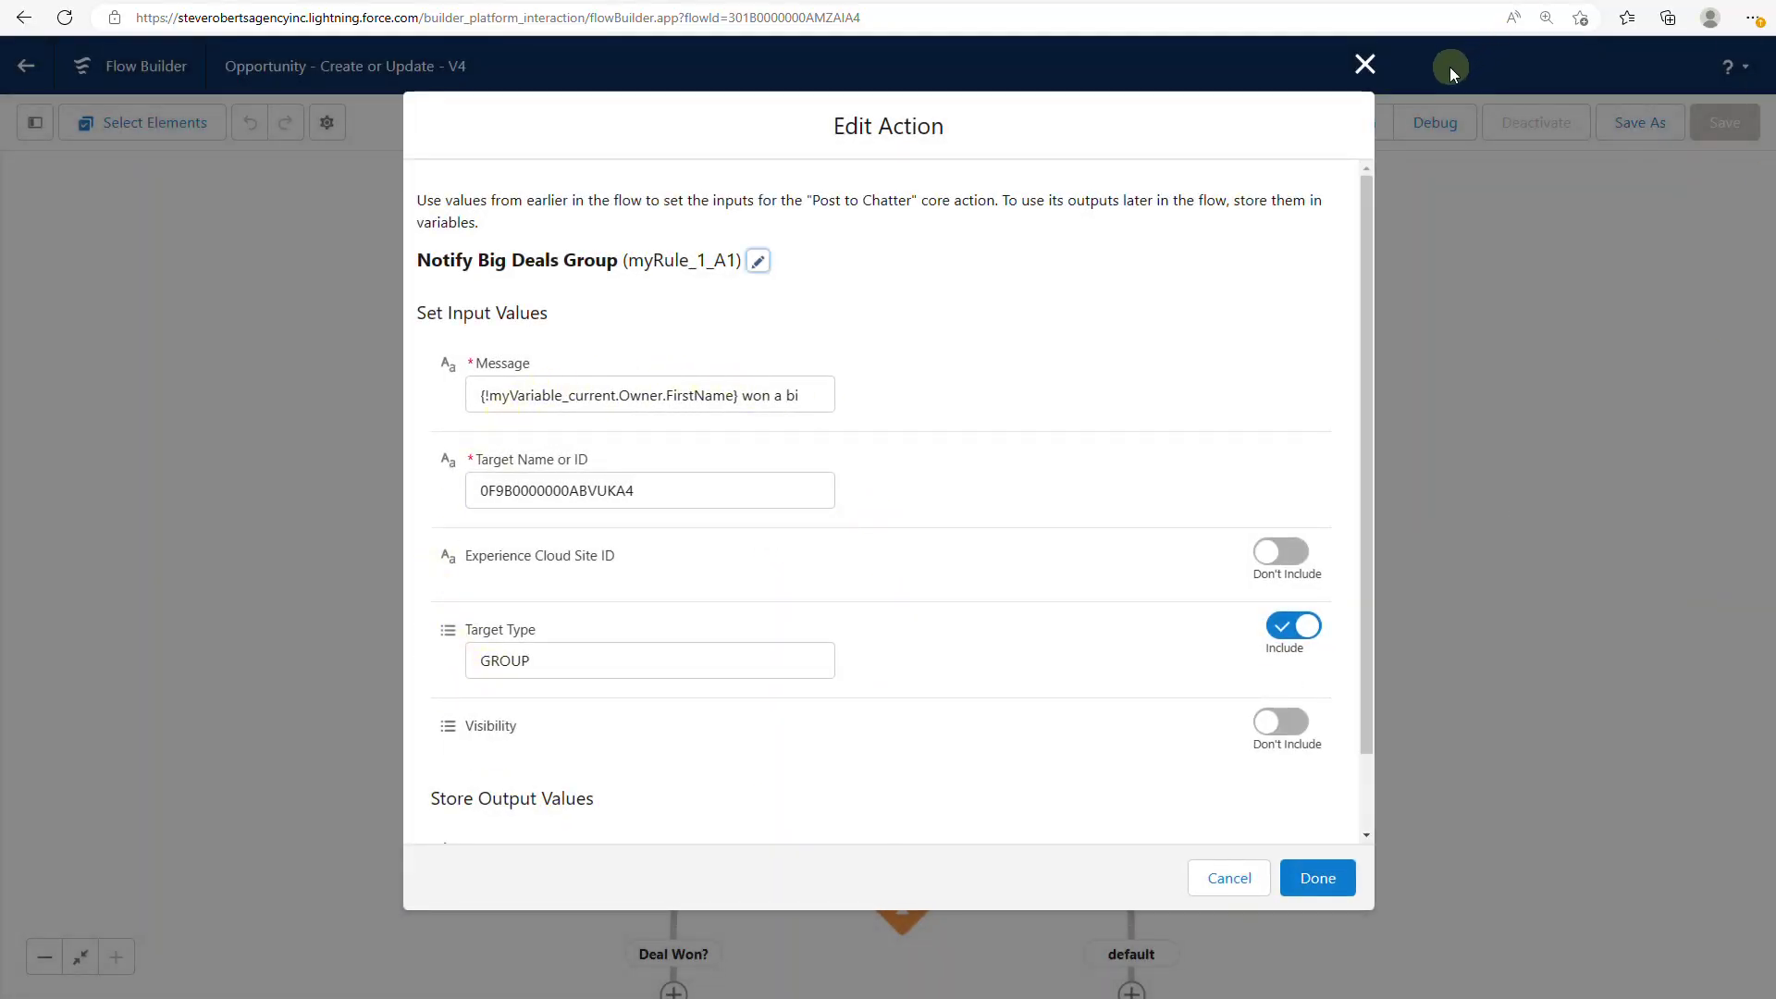
pyautogui.click(1365, 64)
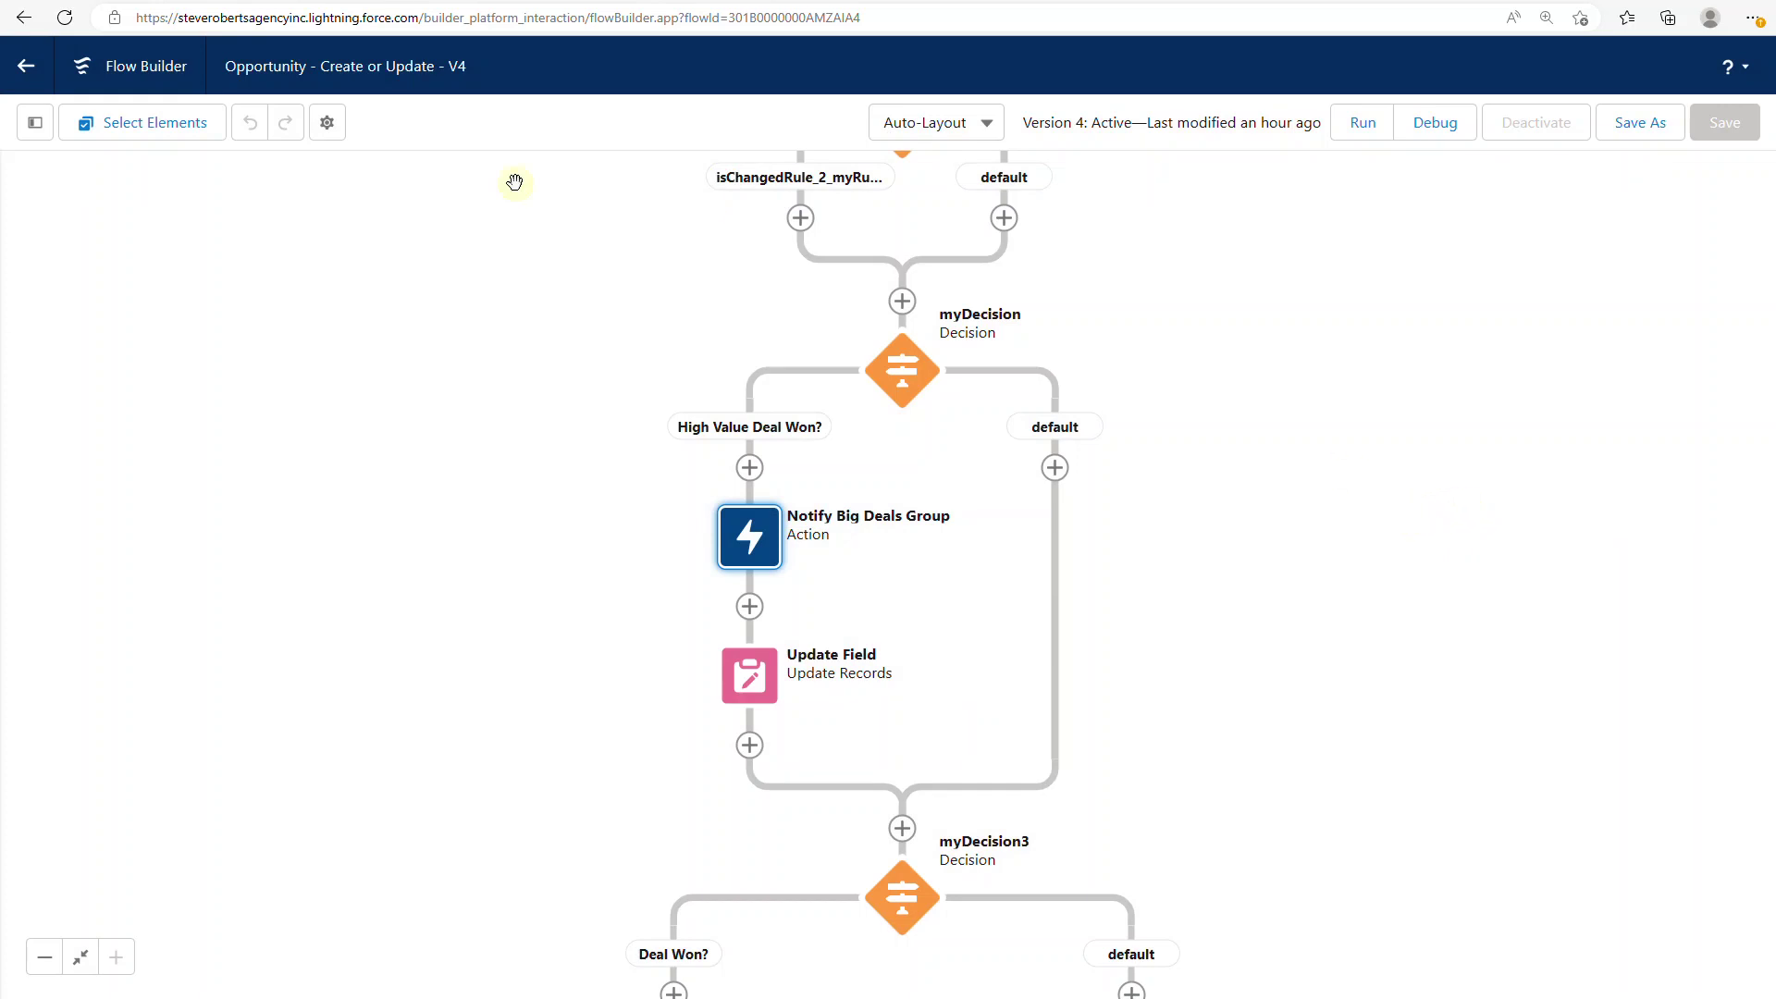
pyautogui.click(118, 2)
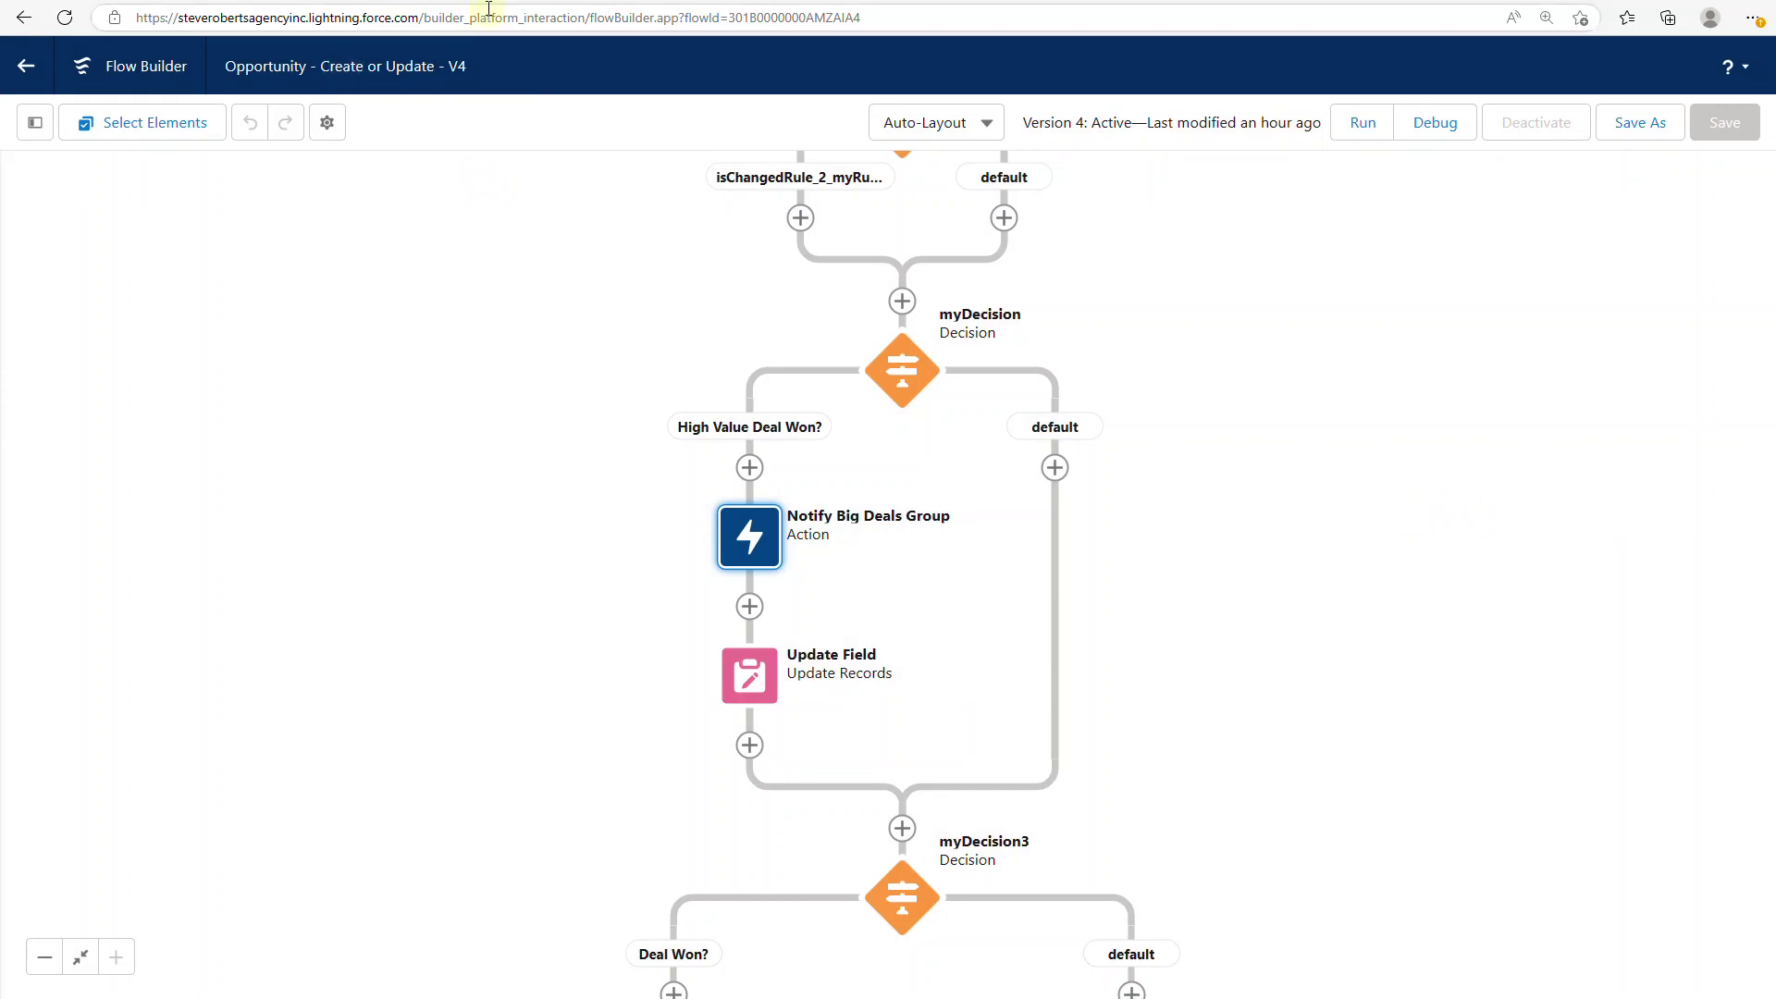